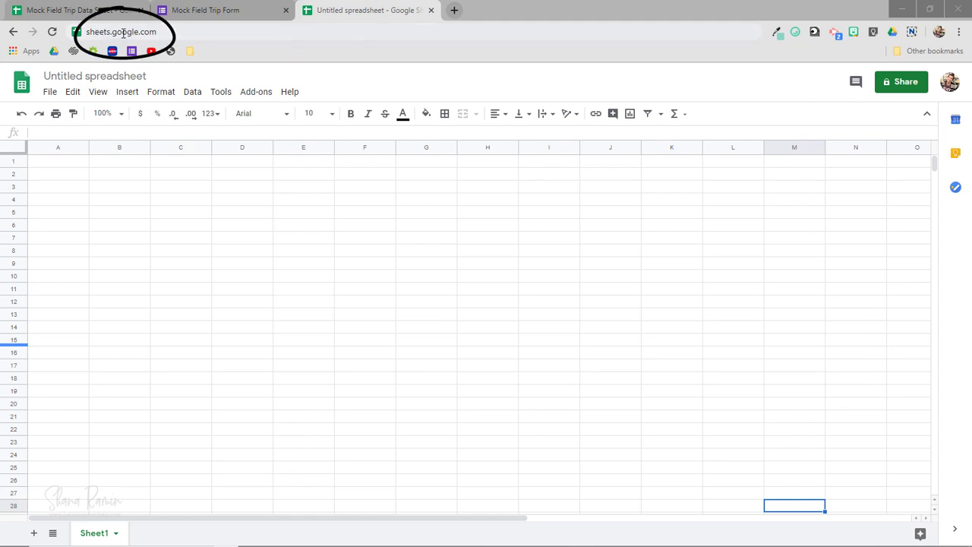
Create a new blank spreadsheet by going to sheets.new.
{"action": "left_click", "coordinate": [159, 31]}
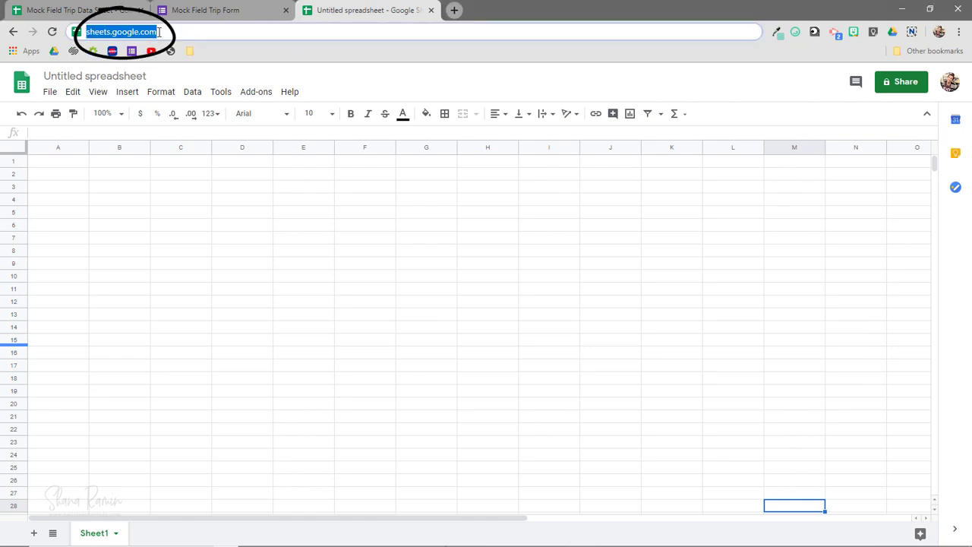
{"action": "type", "text": "sheet"}
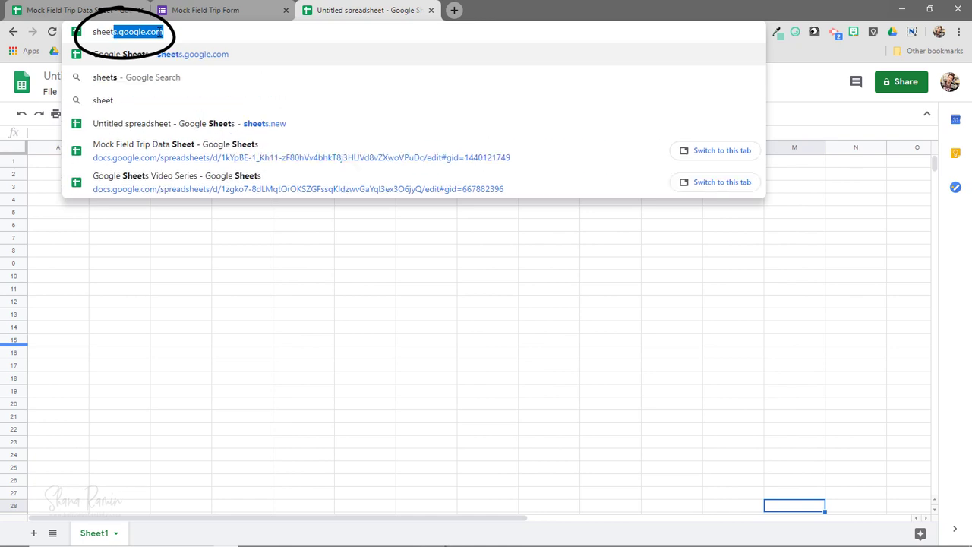
{"action": "type", "text": "s.new"}
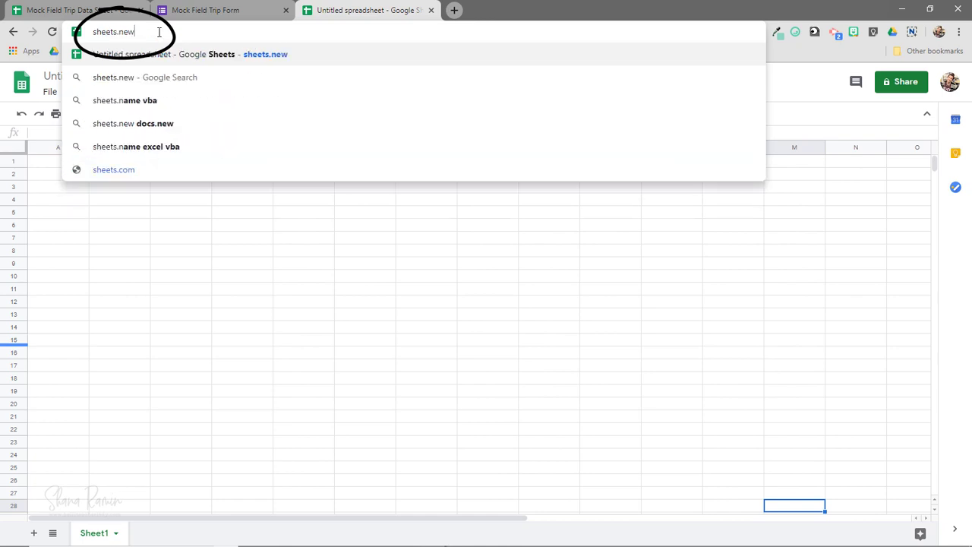
{"action": "key", "text": "Return"}
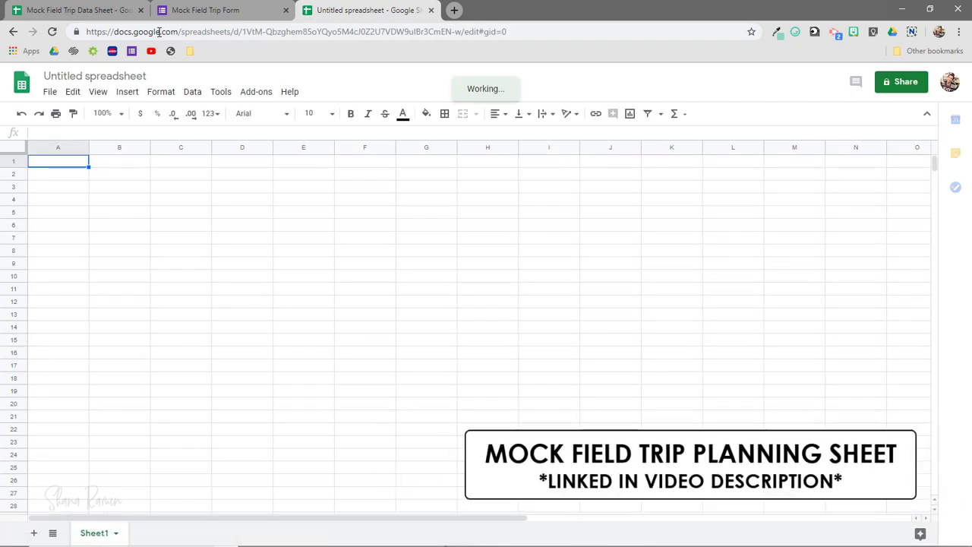
Examine the columns and student rows of the Mock Field Trip Data Sheet, including Group Leader, Bus Number and T-Shirt Size.
{"action": "left_click", "coordinate": [88, 14]}
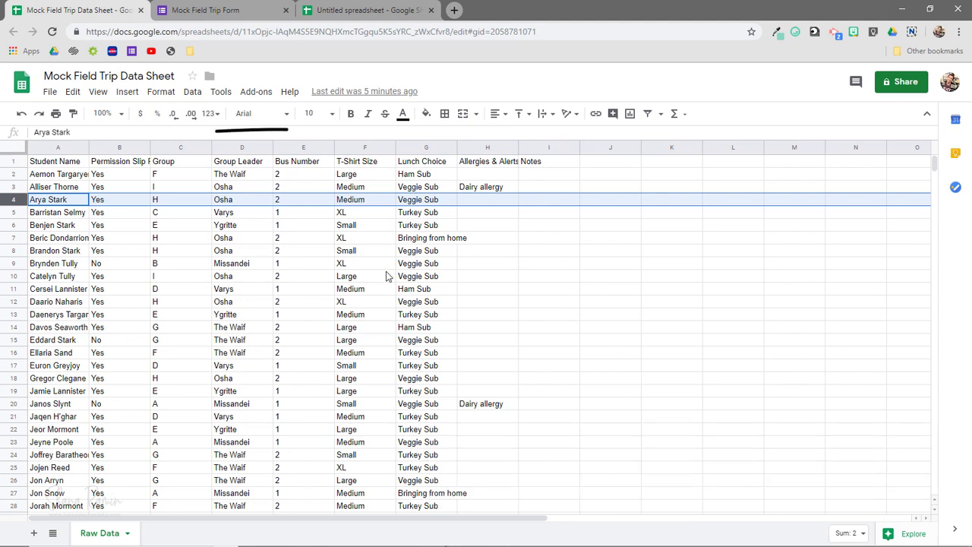
{"action": "left_click", "coordinate": [119, 147]}
{"action": "left_click", "coordinate": [205, 146]}
{"action": "left_click", "coordinate": [229, 146]}
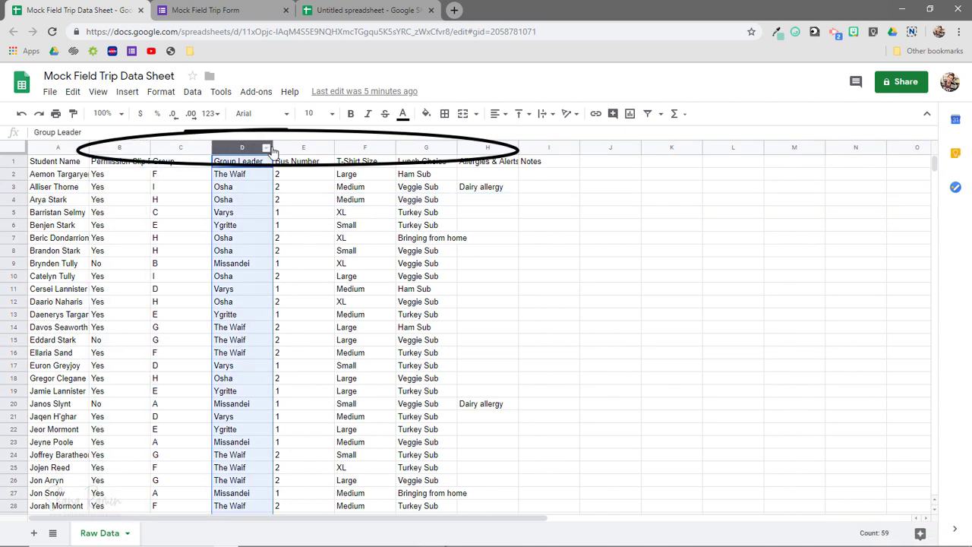
{"action": "left_click", "coordinate": [298, 147]}
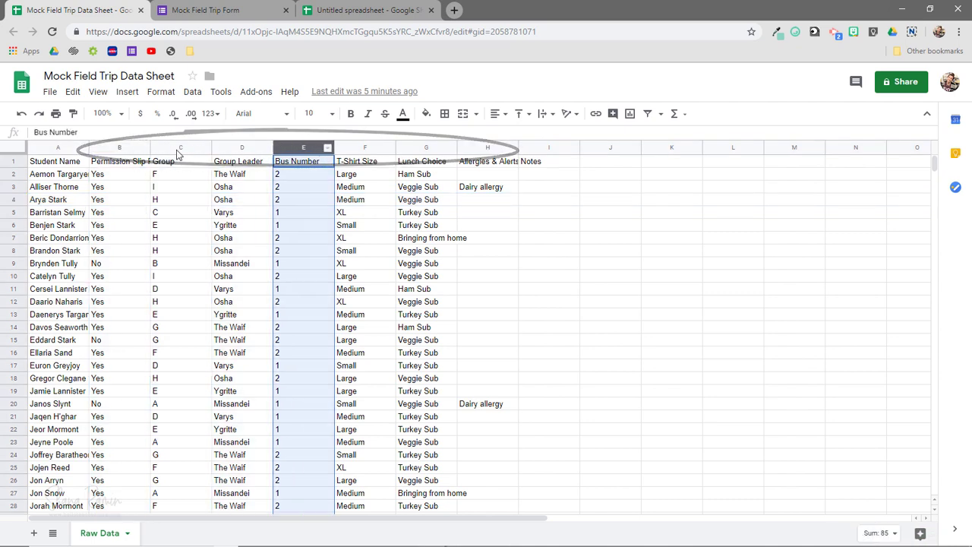
{"action": "left_click", "coordinate": [14, 199]}
{"action": "left_click", "coordinate": [15, 215]}
{"action": "left_click", "coordinate": [13, 226]}
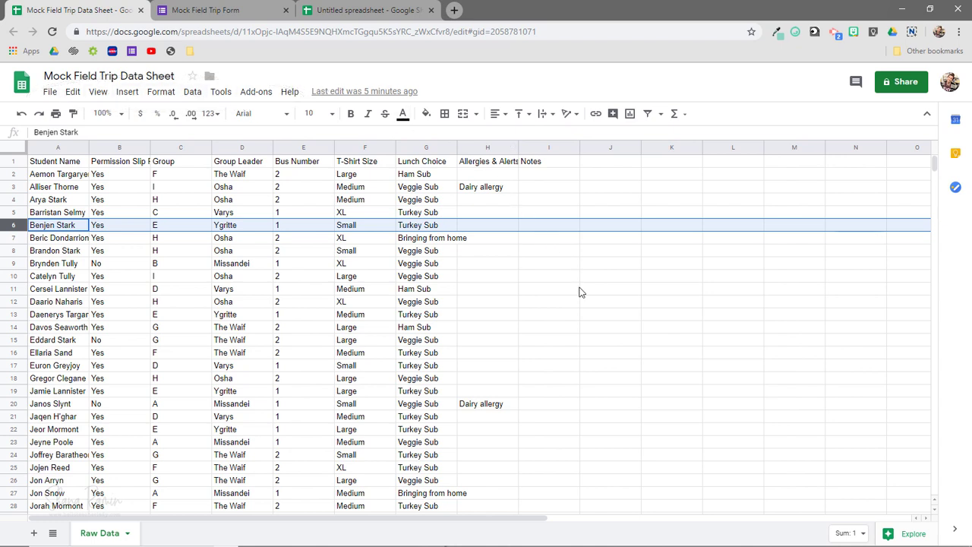
{"action": "scroll", "coordinate": [580, 292], "scroll_direction": "down", "scroll_amount": 1}
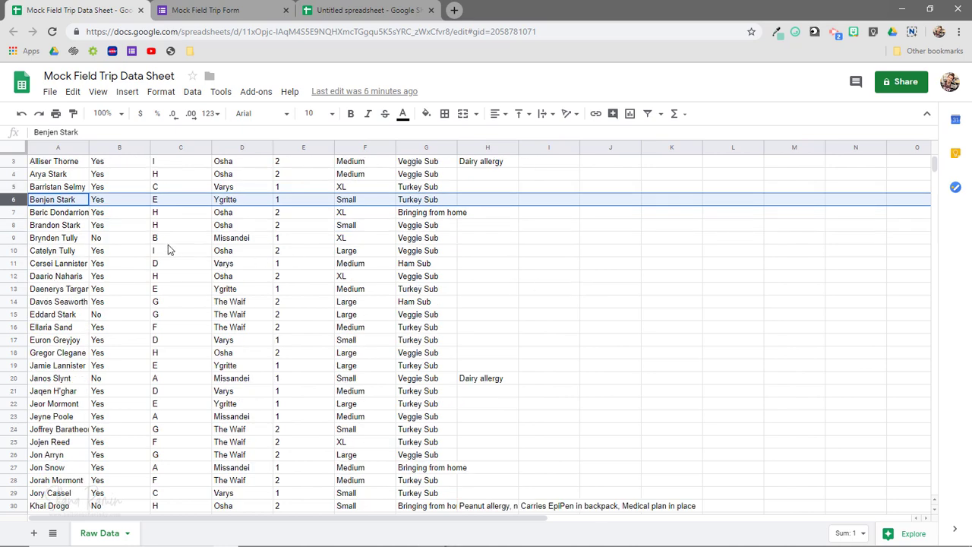
{"action": "scroll", "coordinate": [126, 190], "scroll_direction": "up", "scroll_amount": 1}
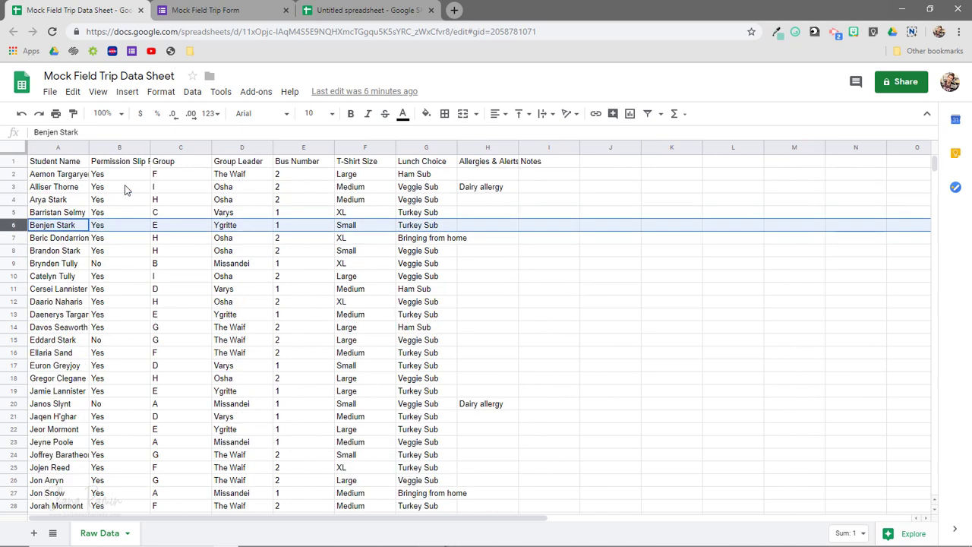
{"action": "left_click", "coordinate": [302, 147]}
{"action": "left_click", "coordinate": [366, 146]}
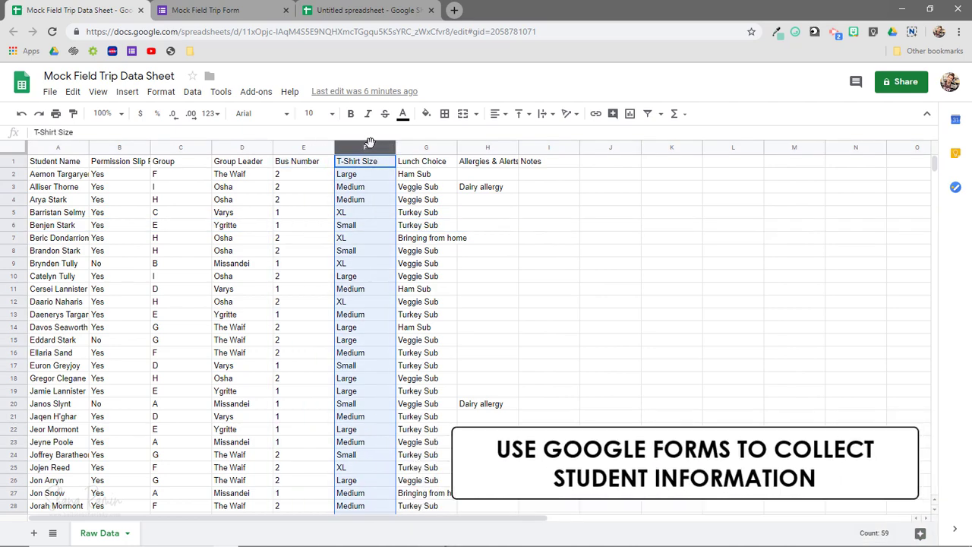
Review the name, T-shirt size and lunch choice questions in the Mock Field Trip Form.
{"action": "left_click", "coordinate": [241, 17]}
{"action": "scroll", "coordinate": [562, 296], "scroll_direction": "down", "scroll_amount": 3}
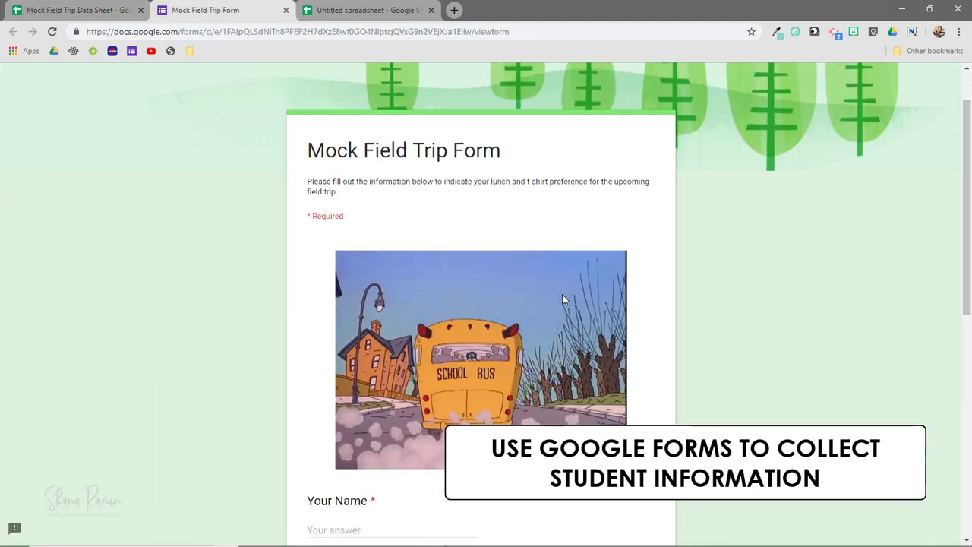
{"action": "scroll", "coordinate": [563, 294], "scroll_direction": "down", "scroll_amount": 4}
{"action": "scroll", "coordinate": [562, 294], "scroll_direction": "up", "scroll_amount": 4}
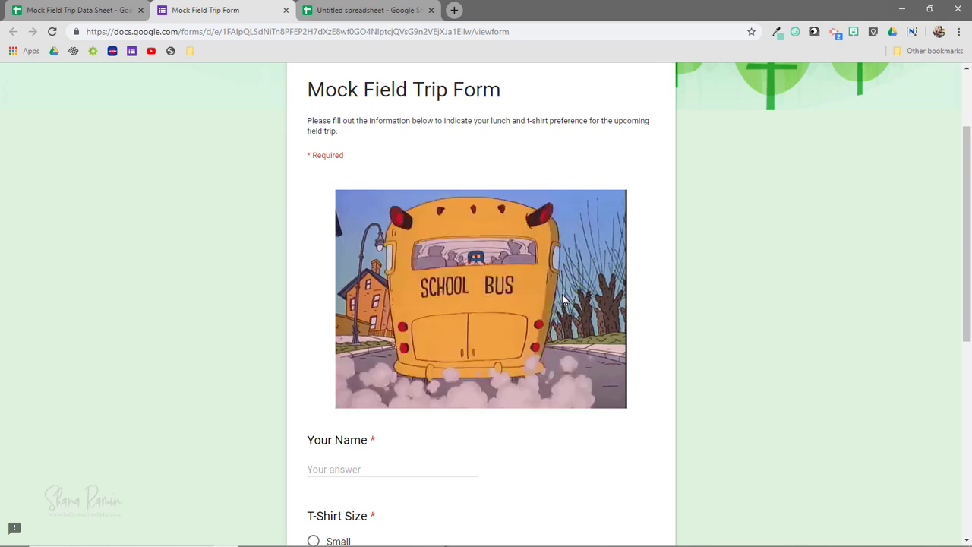
{"action": "scroll", "coordinate": [643, 317], "scroll_direction": "down", "scroll_amount": 4}
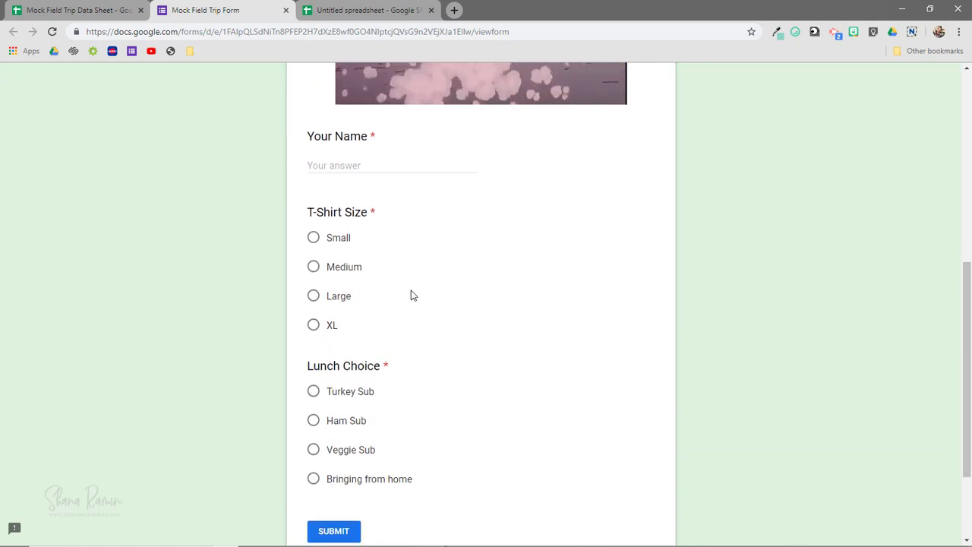
Return to the Mock Field Trip Data Sheet and look over the Permission Slip Returned and Group columns.
{"action": "left_click", "coordinate": [85, 14]}
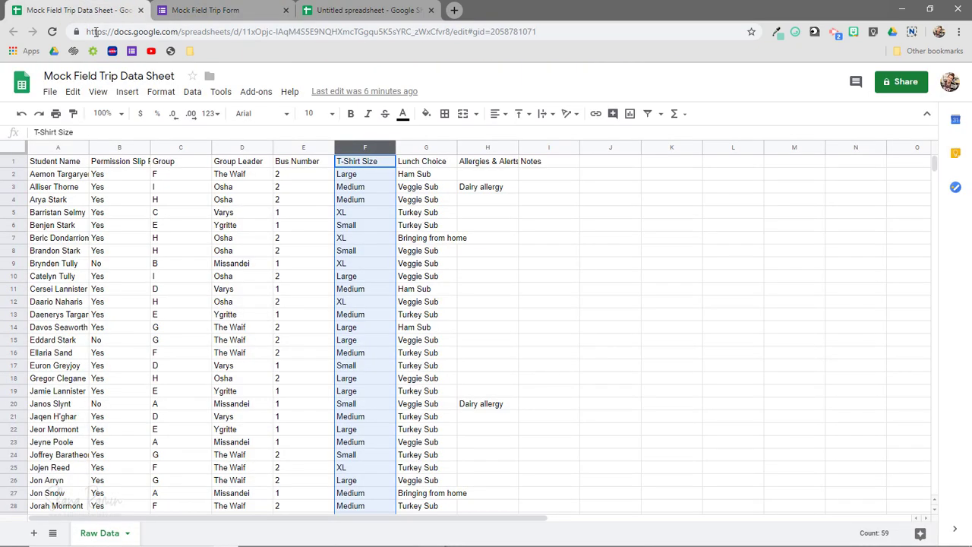
{"action": "left_click", "coordinate": [114, 146]}
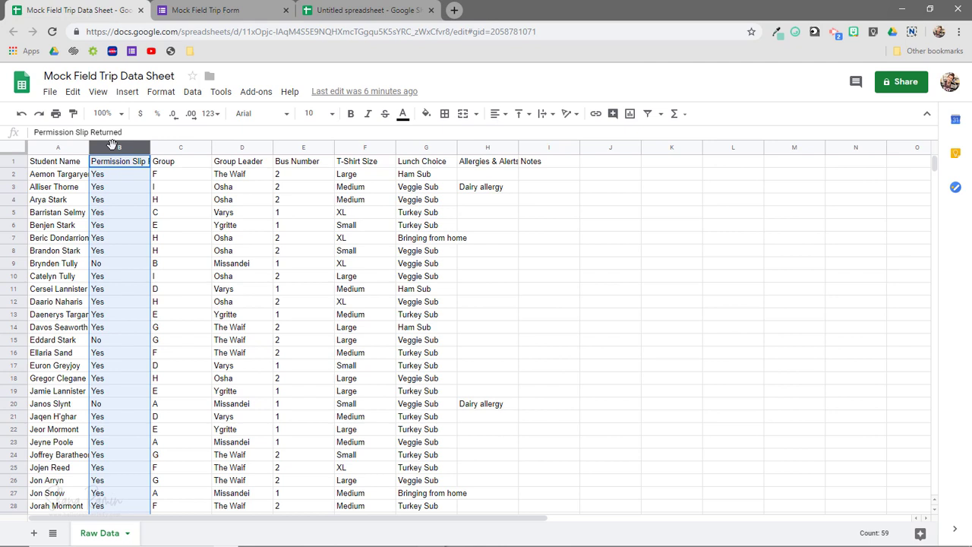
{"action": "left_click", "coordinate": [169, 145]}
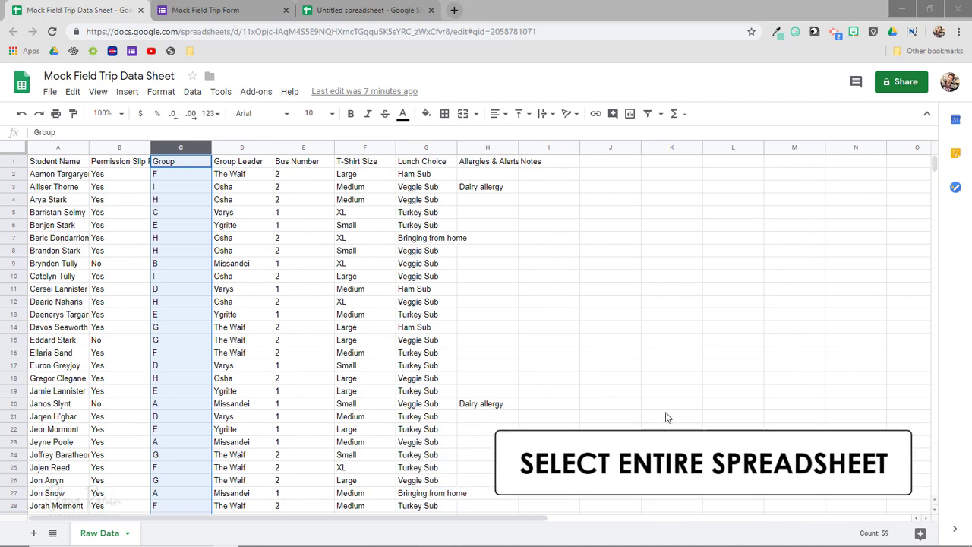
Select the entire Raw Data sheet and set its font to Century Gothic.
{"action": "left_click", "coordinate": [9, 149]}
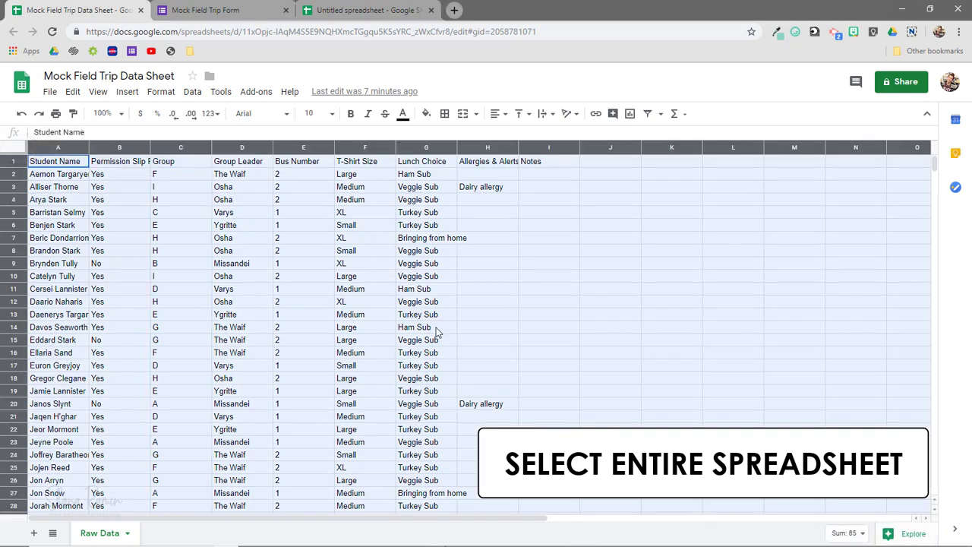
{"action": "left_click", "coordinate": [522, 376]}
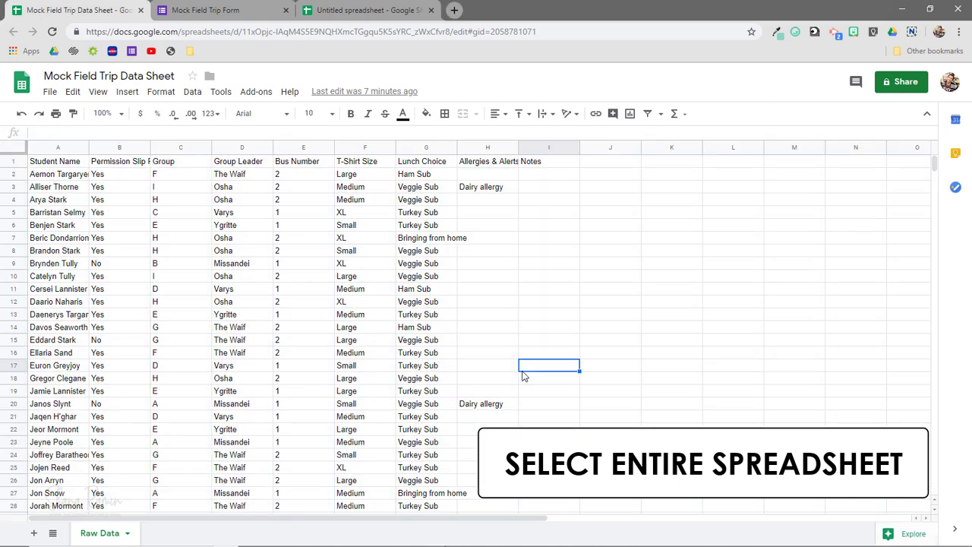
{"action": "key", "text": "ctrl+a"}
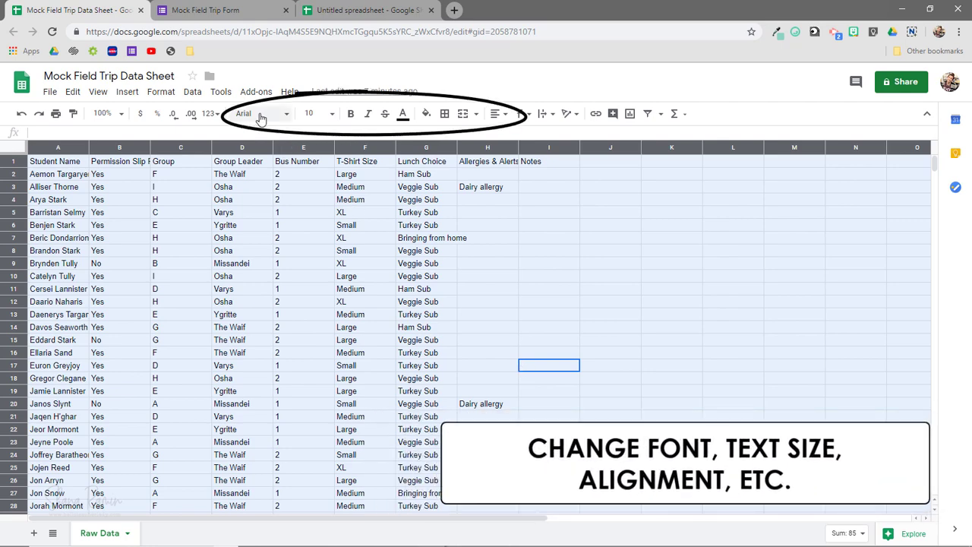
{"action": "left_click", "coordinate": [262, 113]}
{"action": "left_click", "coordinate": [262, 167]}
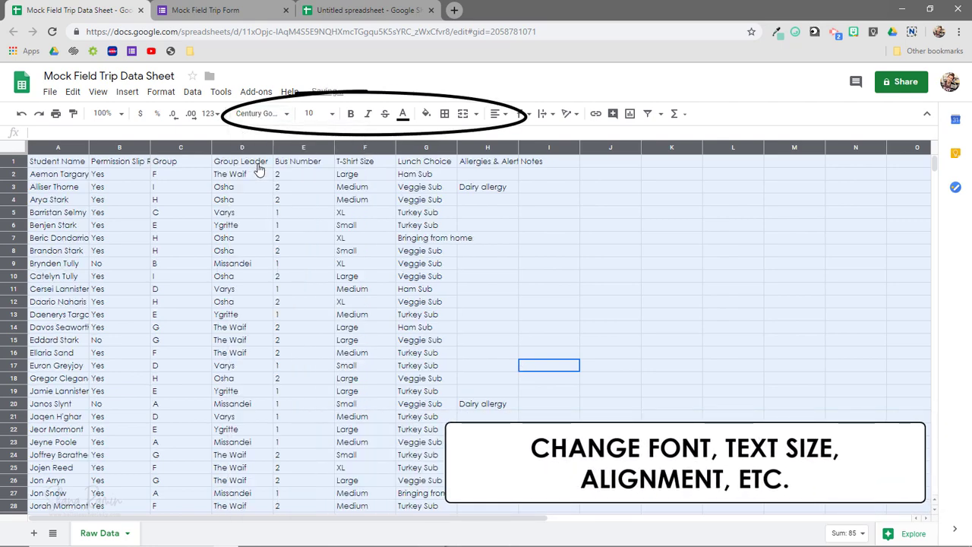
Set the whole sheet's text to size 12 and center it horizontally.
{"action": "left_click", "coordinate": [319, 113]}
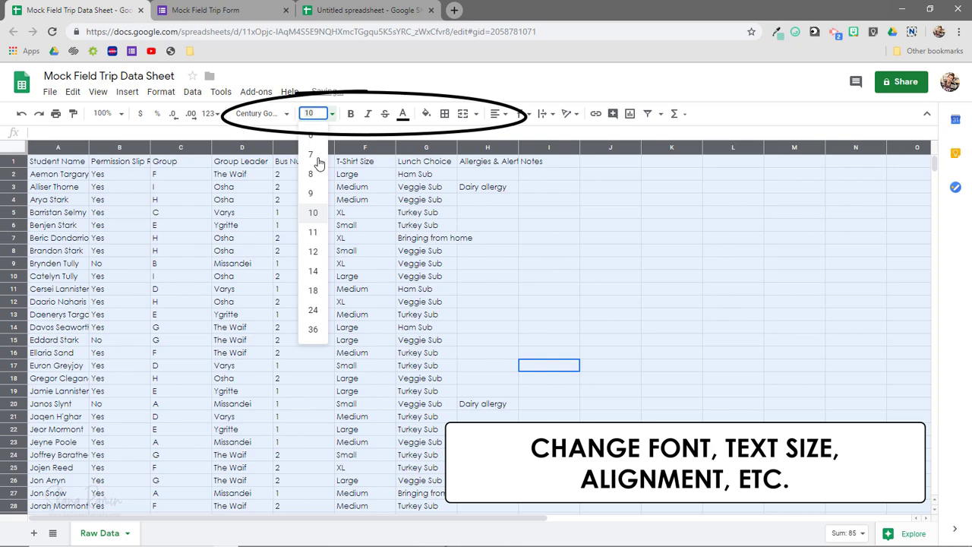
{"action": "left_click", "coordinate": [317, 251]}
{"action": "left_click", "coordinate": [498, 114]}
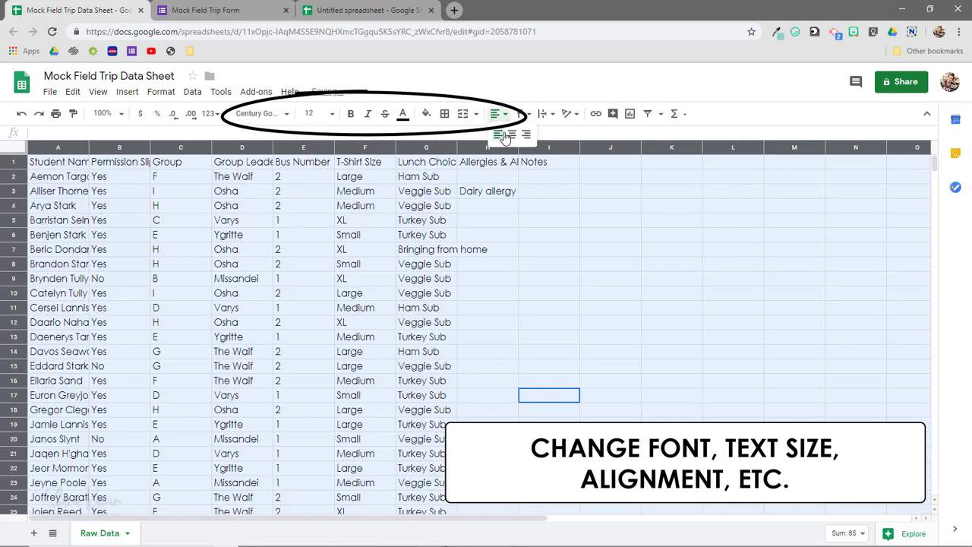
{"action": "left_click", "coordinate": [511, 136]}
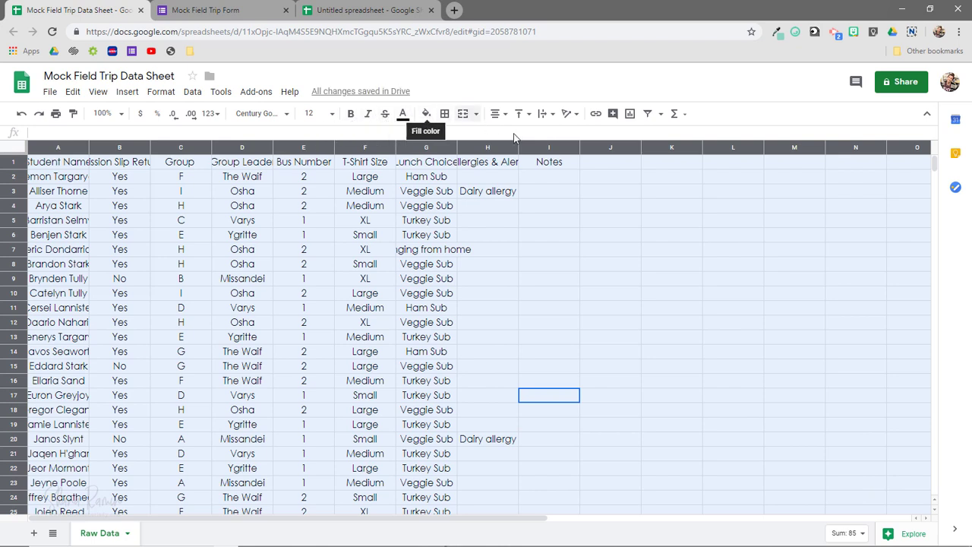
{"action": "left_click", "coordinate": [607, 265]}
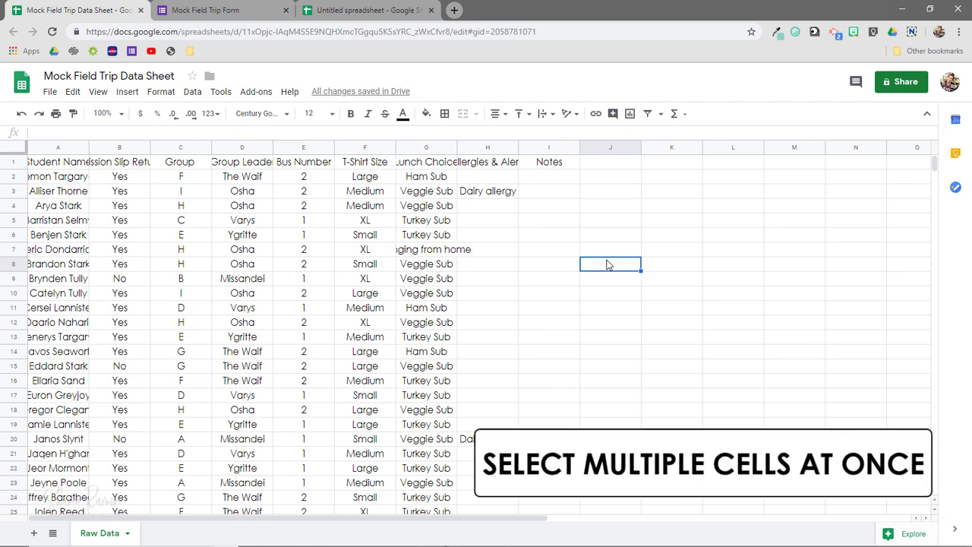
Select columns A through I as one continuous range, then clear the selection.
{"action": "left_click", "coordinate": [60, 148]}
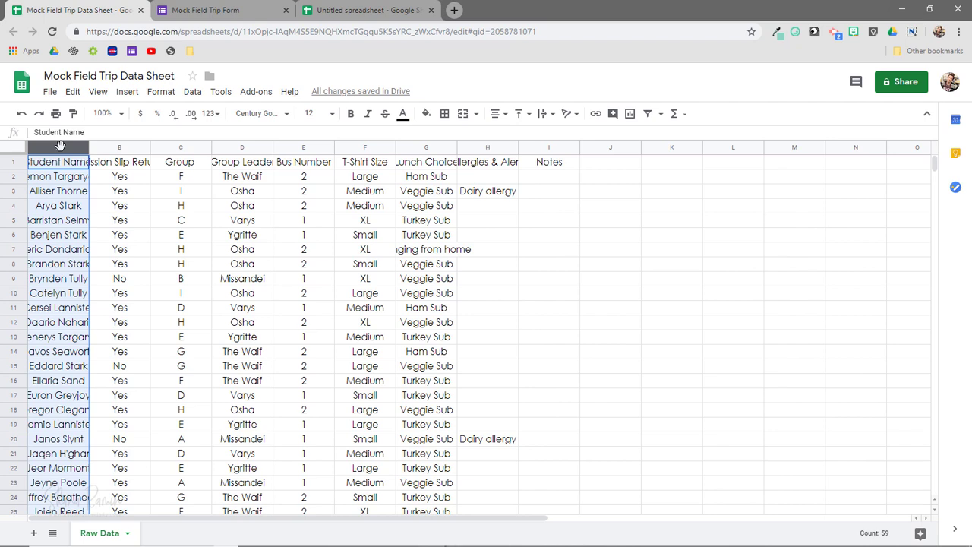
{"action": "key", "text": "shift"}
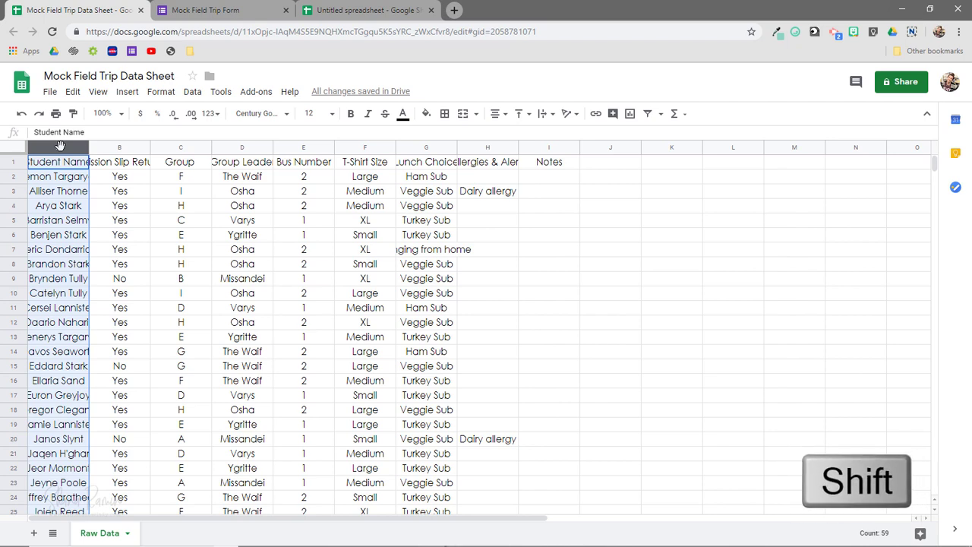
{"action": "left_click", "coordinate": [539, 148], "text": "shift"}
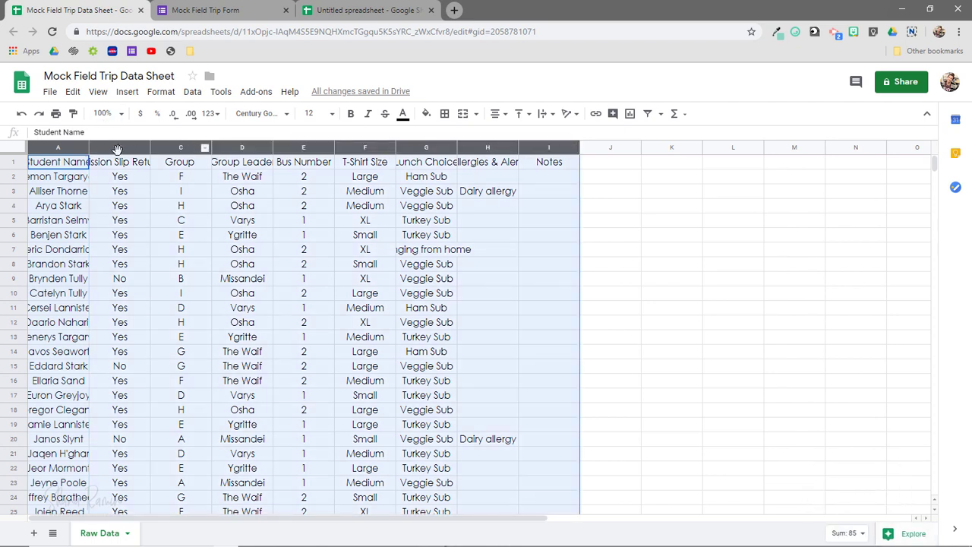
{"action": "left_click", "coordinate": [243, 211]}
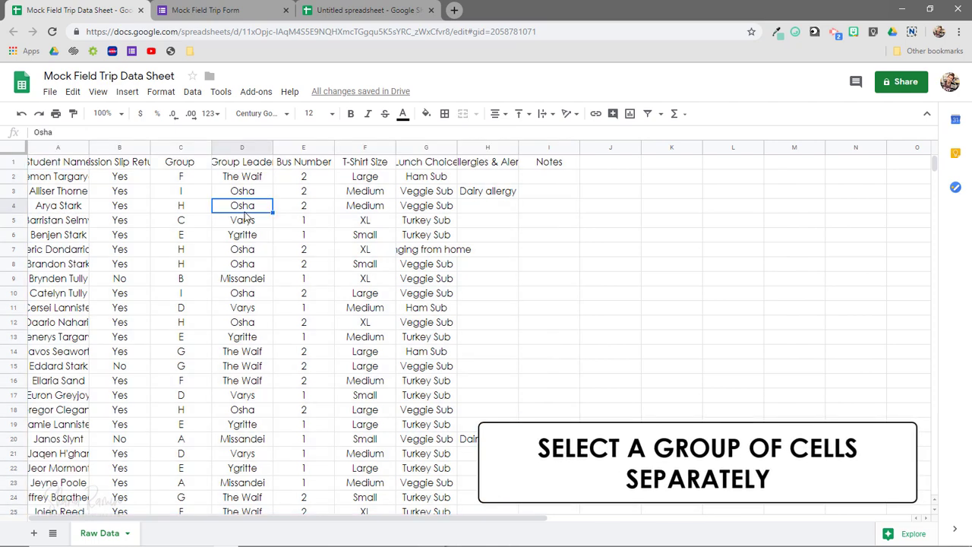
Select the non-adjacent columns B, D and F together.
{"action": "left_click", "coordinate": [122, 148]}
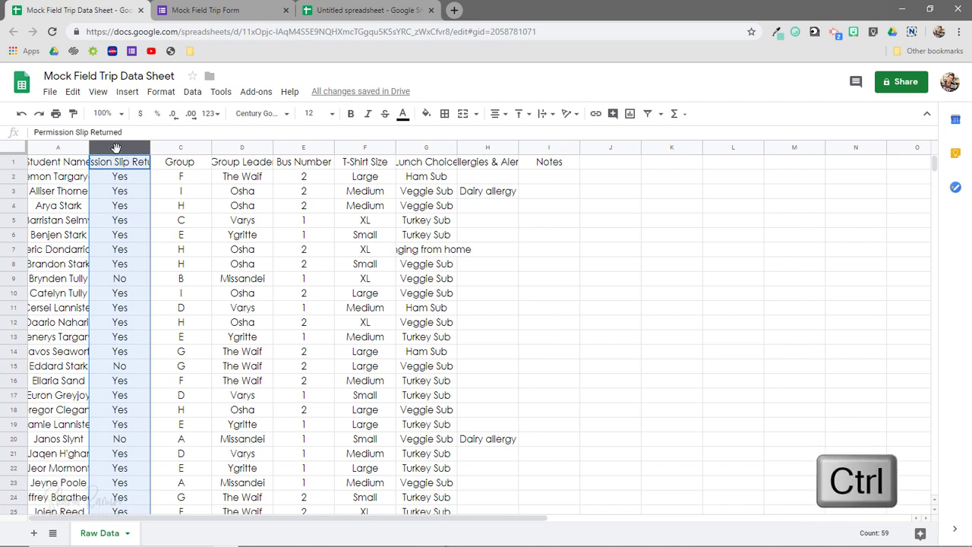
{"action": "left_click", "coordinate": [235, 148], "text": "ctrl"}
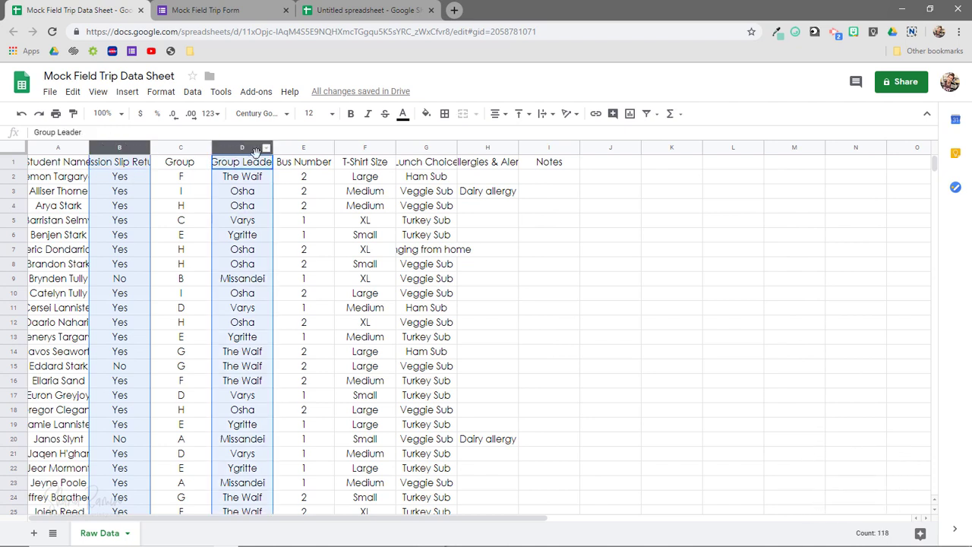
{"action": "left_click", "coordinate": [354, 147], "text": "ctrl"}
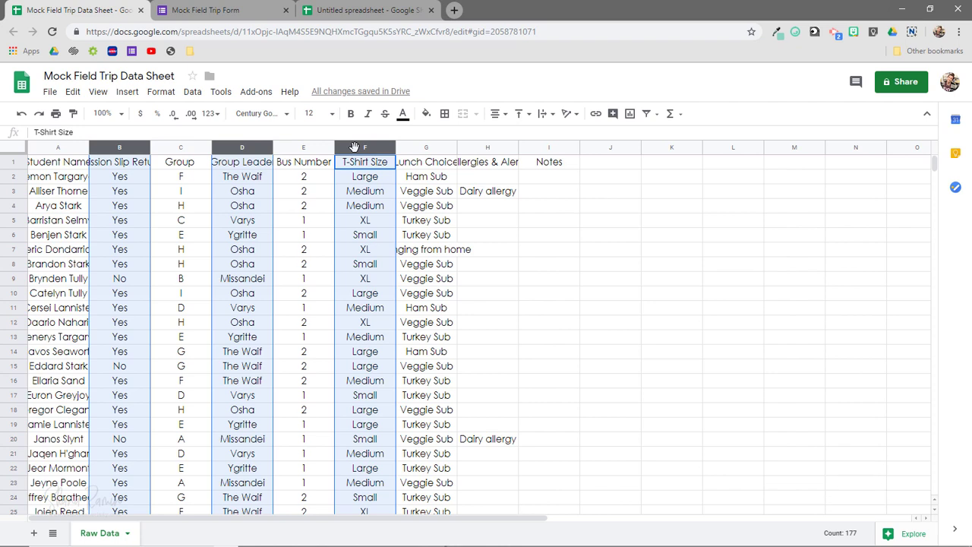
Widen columns A through I together to one equal width that fits most of their text.
{"action": "left_click", "coordinate": [58, 146]}
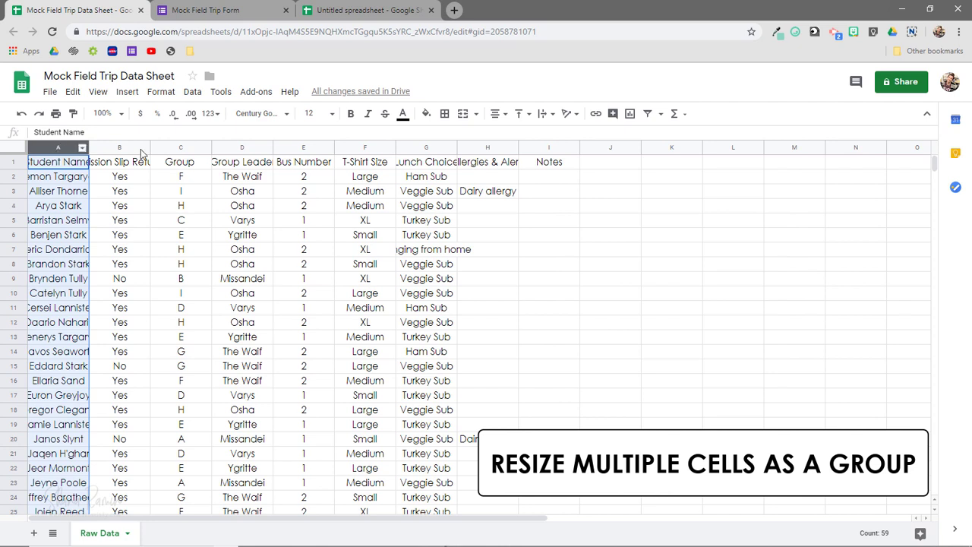
{"action": "left_click", "coordinate": [536, 149], "text": "shift"}
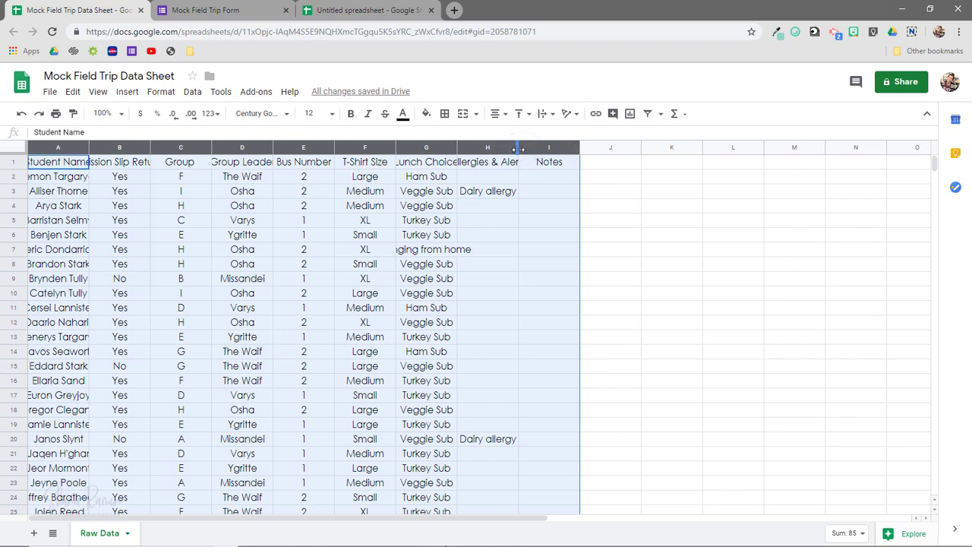
{"action": "left_click_drag", "start_coordinate": [518, 148], "coordinate": [541, 146]}
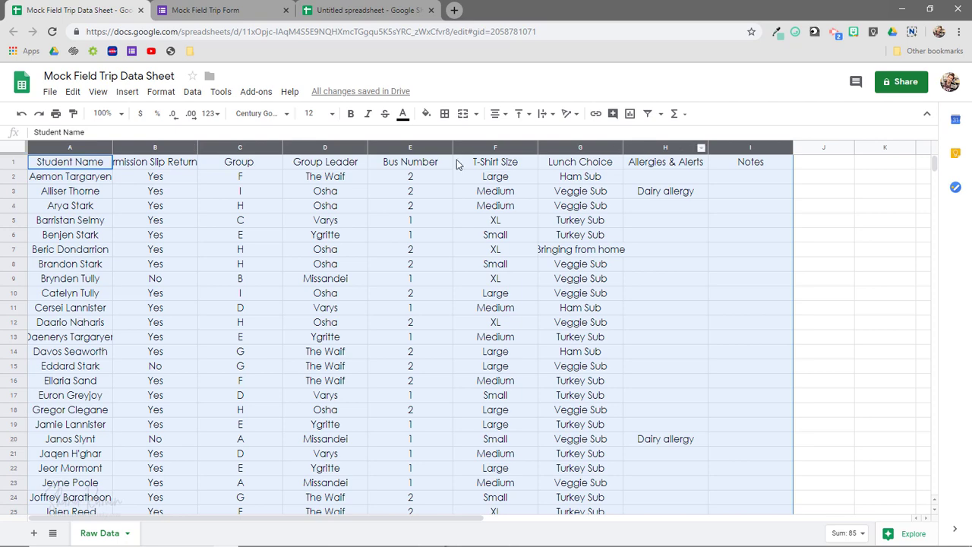
Narrow the Permission Slip Returned column slightly.
{"action": "left_click", "coordinate": [102, 197]}
{"action": "left_click", "coordinate": [85, 147]}
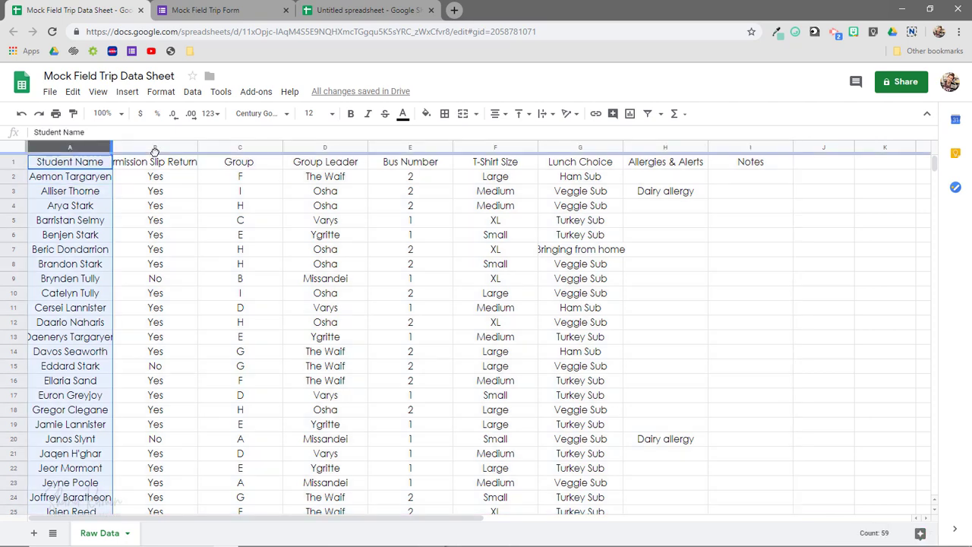
{"action": "left_click", "coordinate": [138, 147]}
{"action": "left_click", "coordinate": [221, 148]}
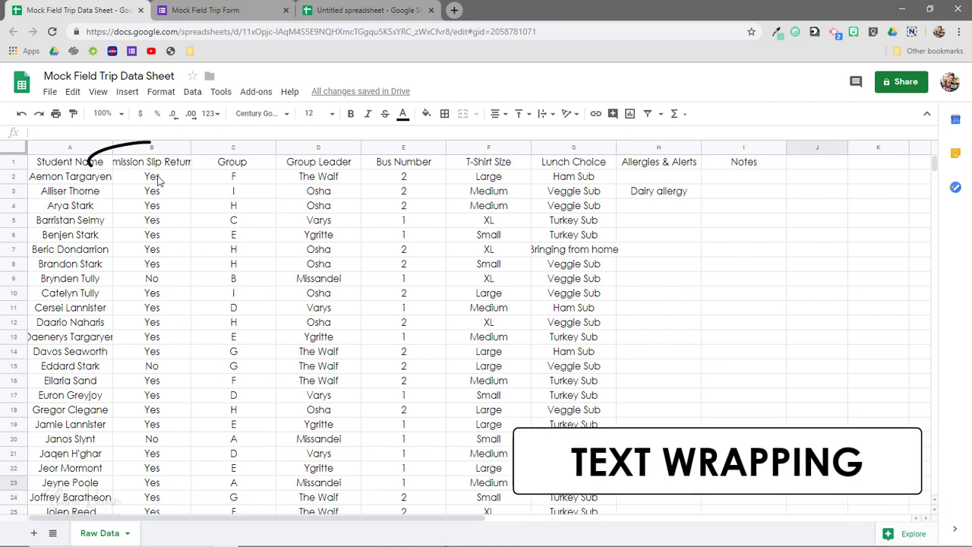
Wrap the text in every cell of the sheet and check the setting among the text wrapping options.
{"action": "left_click", "coordinate": [152, 162]}
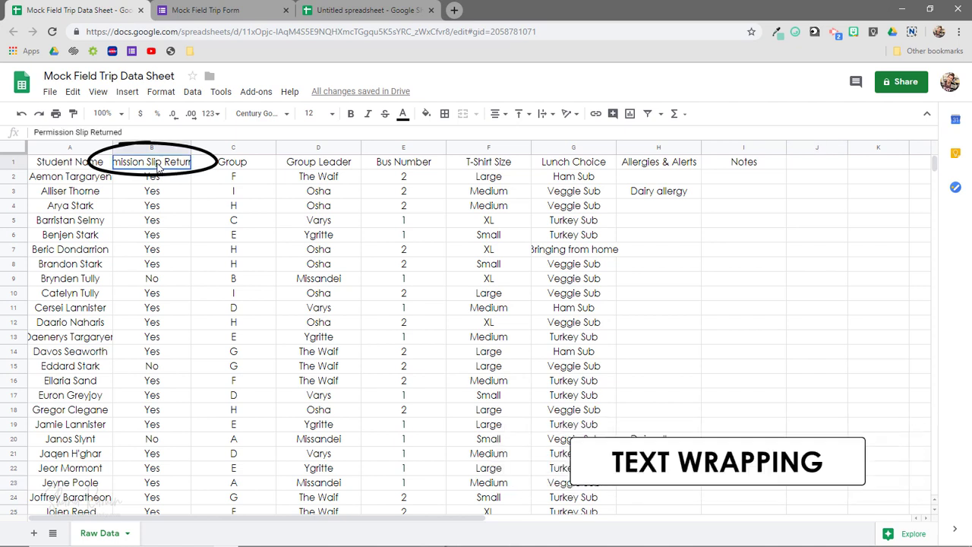
{"action": "left_click", "coordinate": [97, 338]}
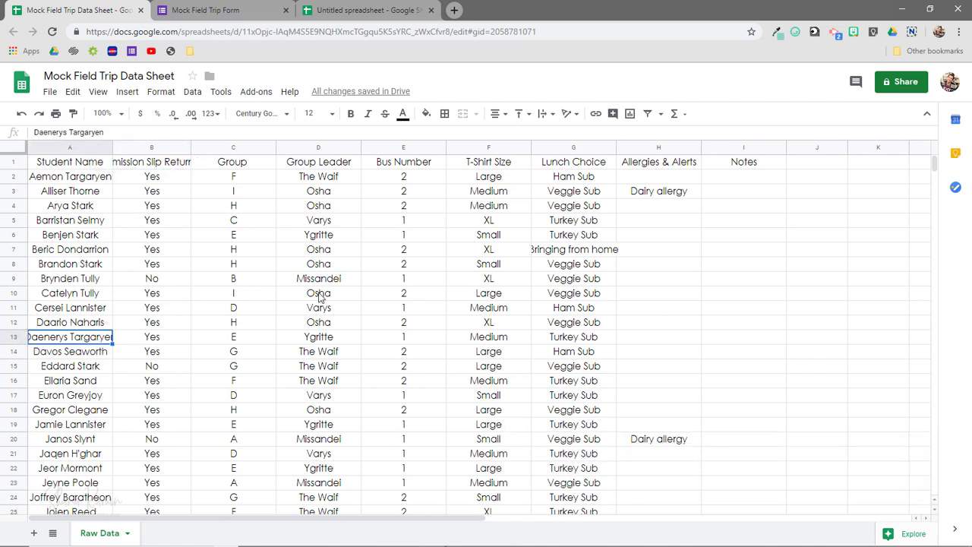
{"action": "left_click", "coordinate": [575, 254]}
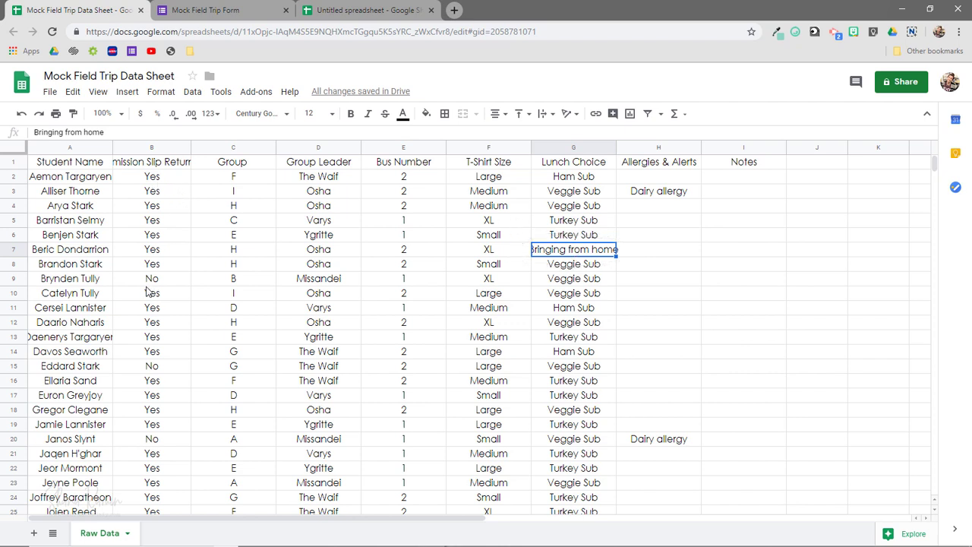
{"action": "left_click", "coordinate": [15, 151]}
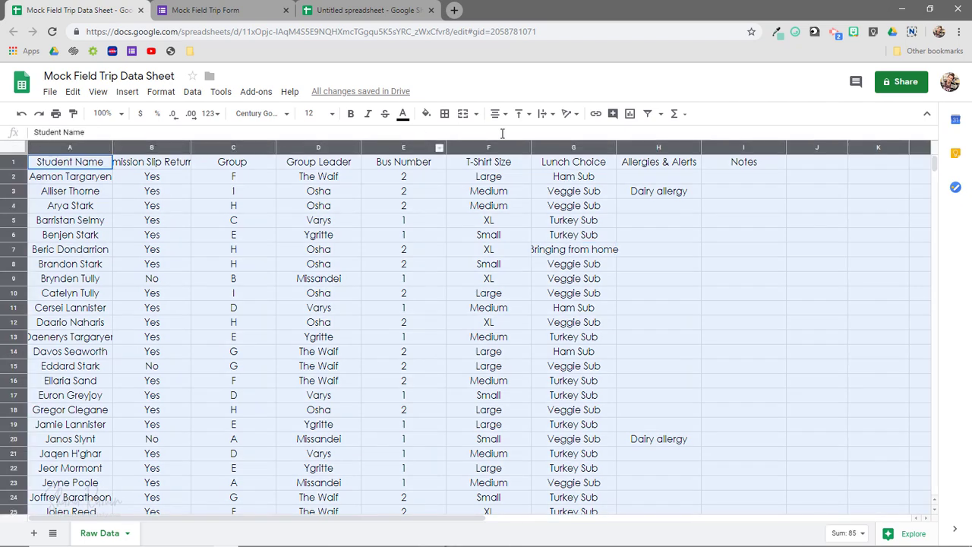
{"action": "left_click", "coordinate": [553, 115]}
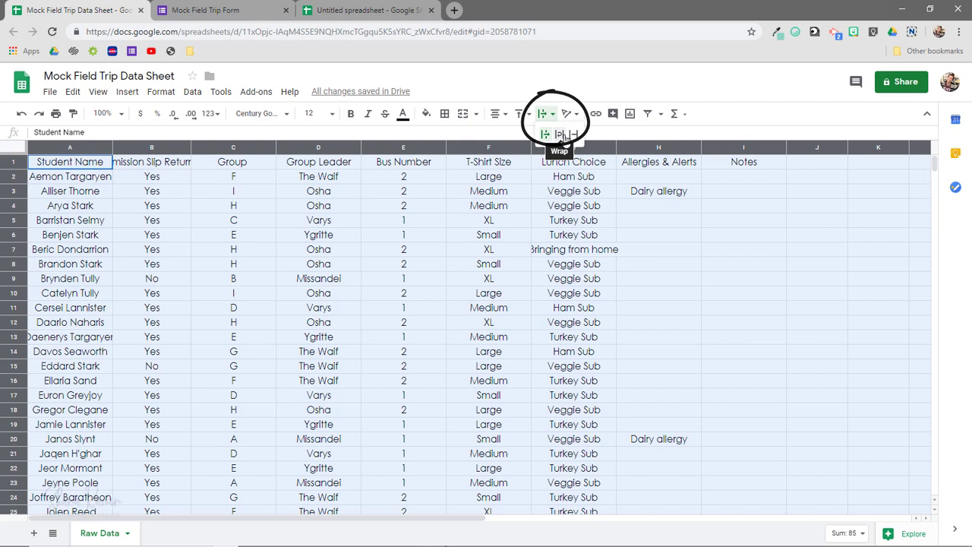
{"action": "left_click", "coordinate": [560, 135]}
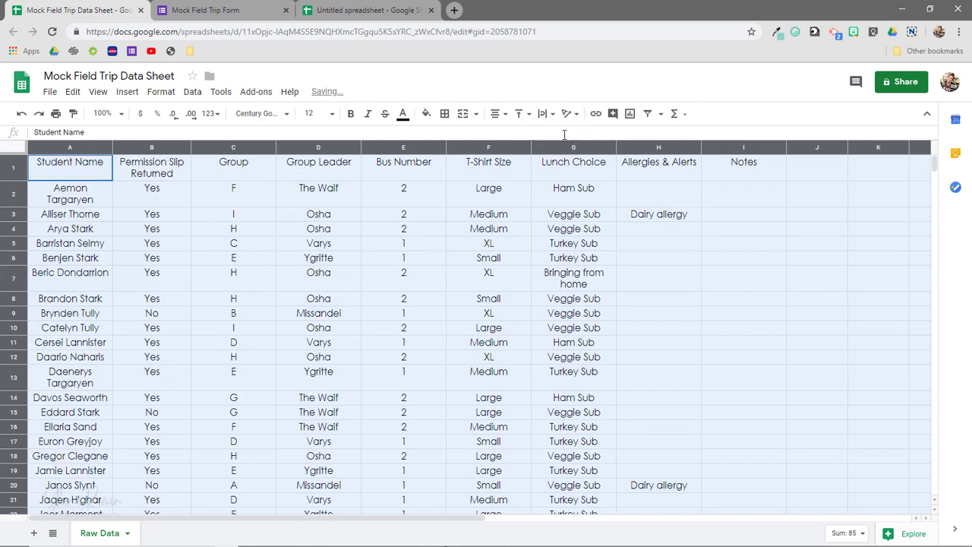
{"action": "left_click", "coordinate": [159, 91]}
{"action": "mouse_move", "coordinate": [167, 300]}
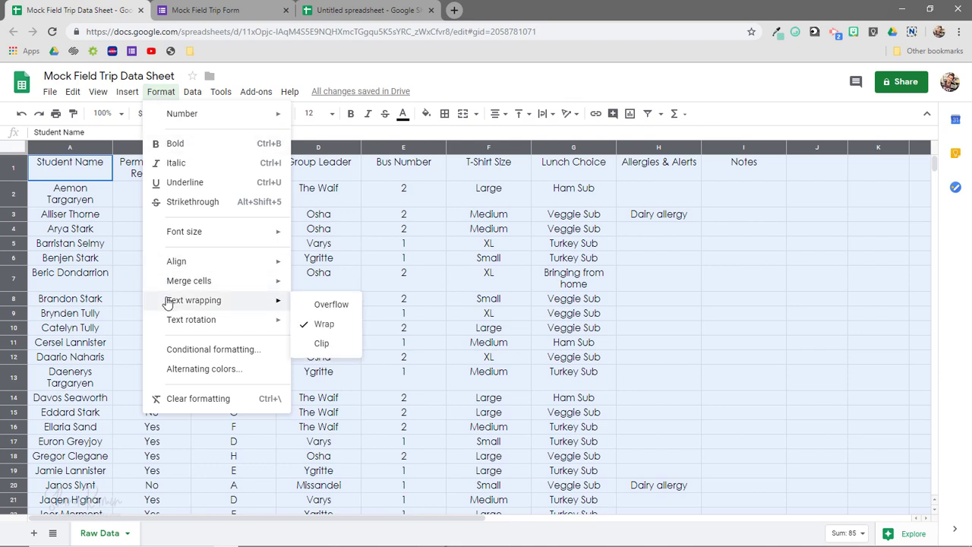
{"action": "left_click", "coordinate": [428, 351]}
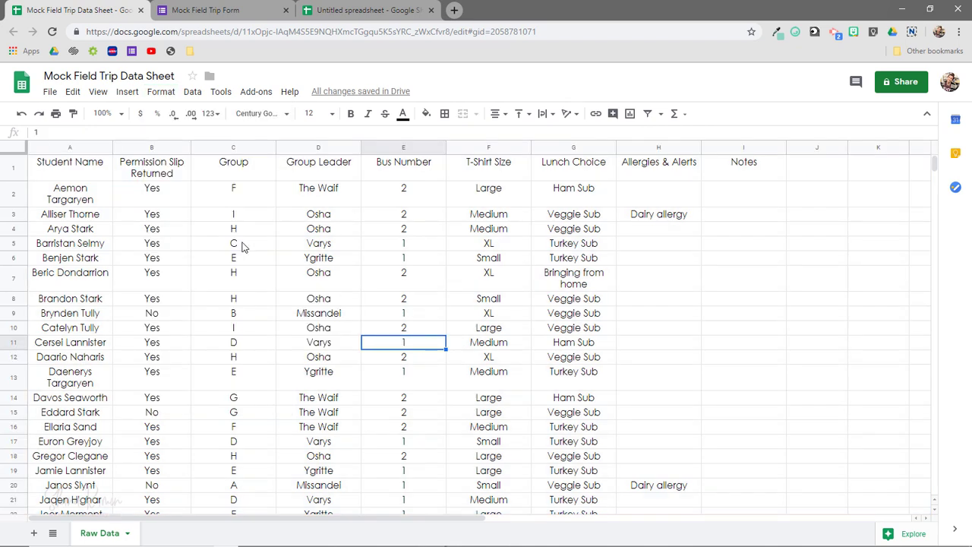
{"action": "left_click", "coordinate": [167, 175]}
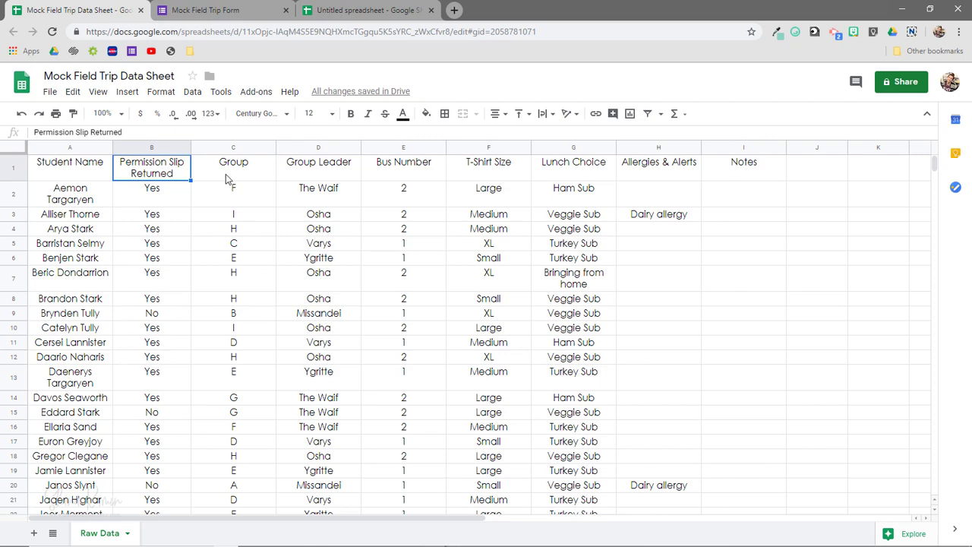
{"action": "left_click", "coordinate": [14, 147]}
{"action": "left_click", "coordinate": [346, 282]}
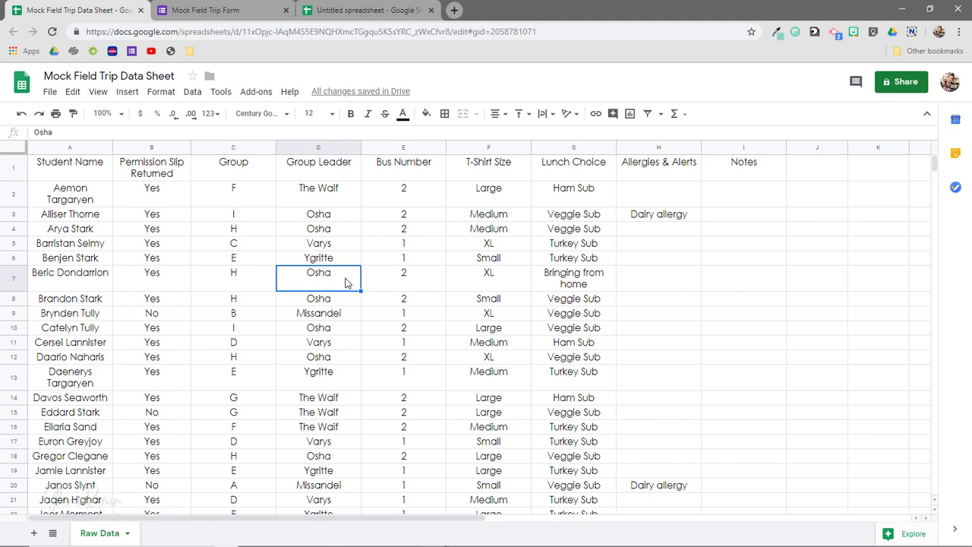
{"action": "left_click", "coordinate": [760, 458]}
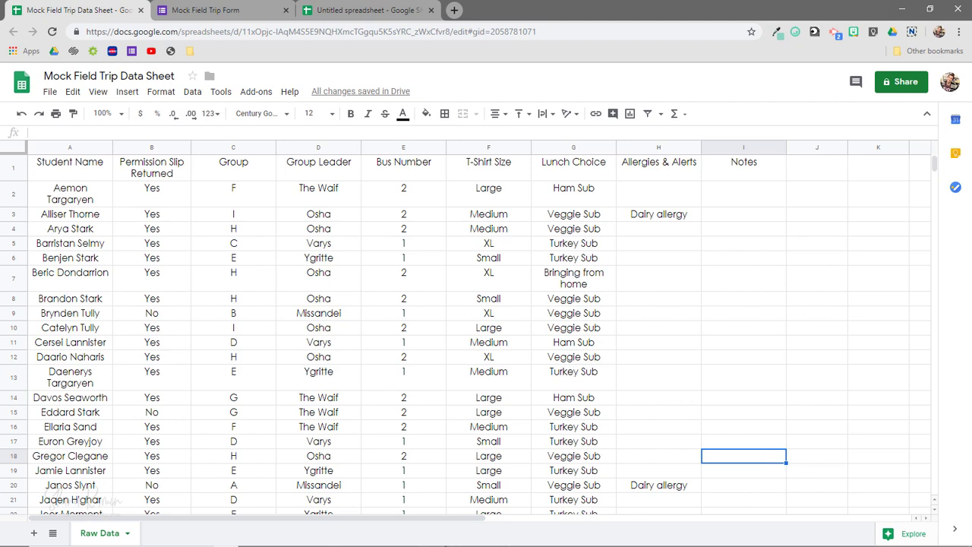
Make the header cells from Student Name through Notes bold and fill them with light gray.
{"action": "left_click", "coordinate": [82, 176]}
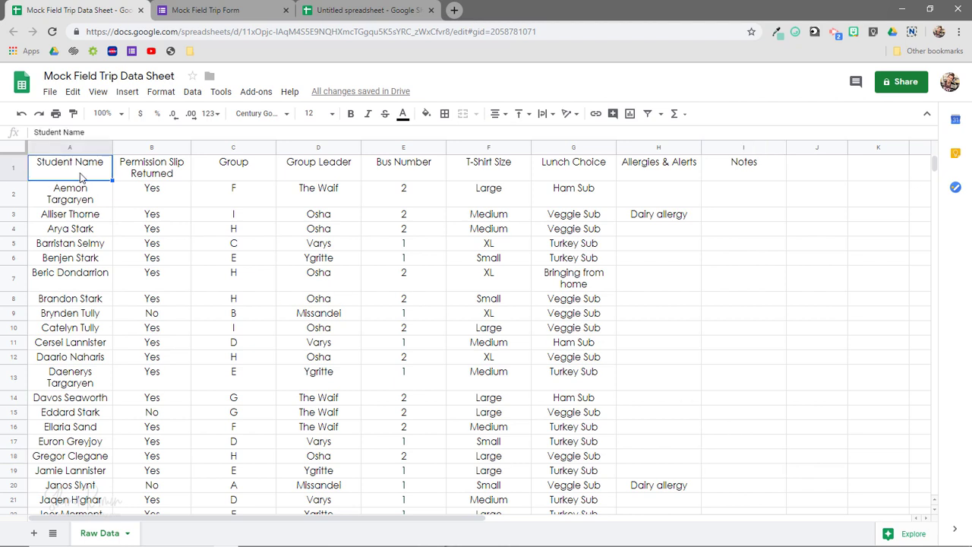
{"action": "left_click", "coordinate": [737, 175], "text": "shift"}
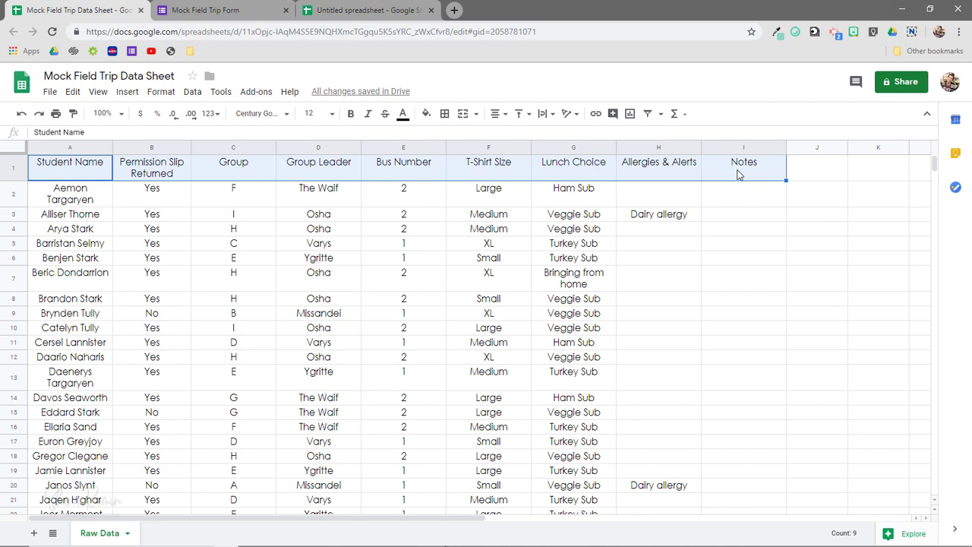
{"action": "left_click", "coordinate": [352, 117]}
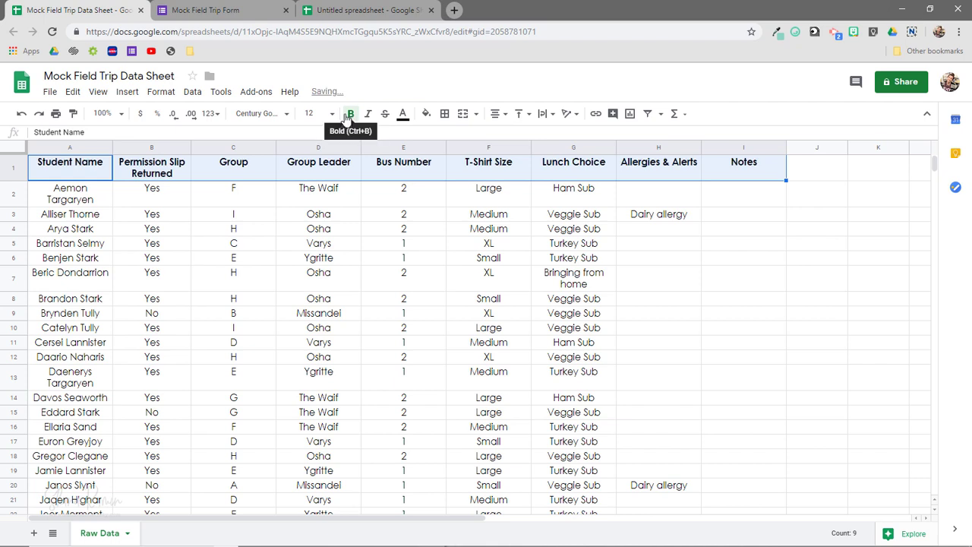
{"action": "left_click", "coordinate": [426, 113]}
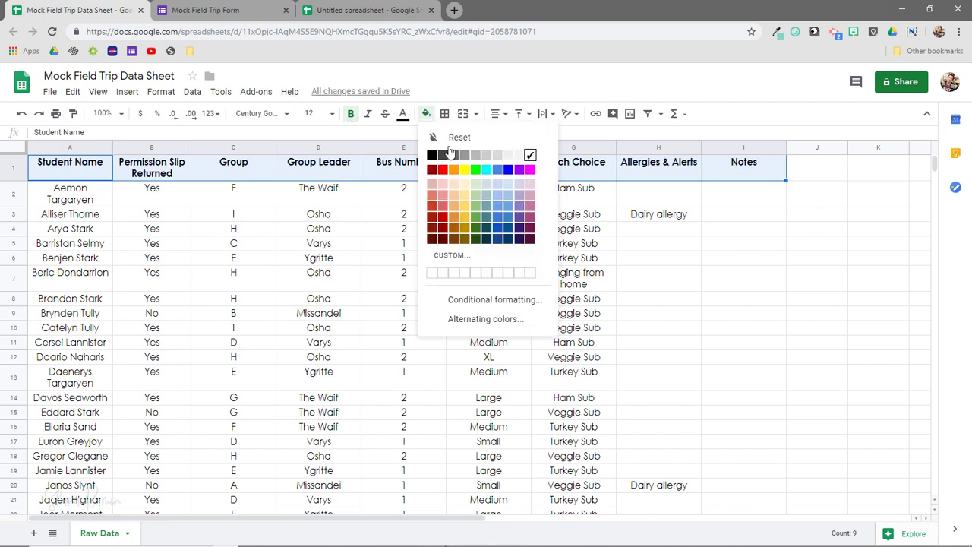
{"action": "left_click", "coordinate": [508, 156]}
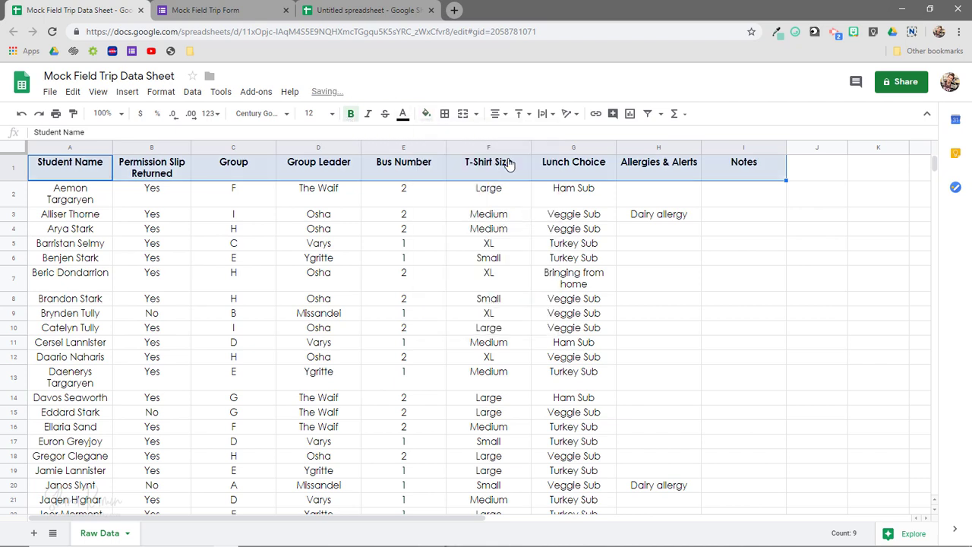
Set the header cells' text size to 14.
{"action": "left_click", "coordinate": [323, 114]}
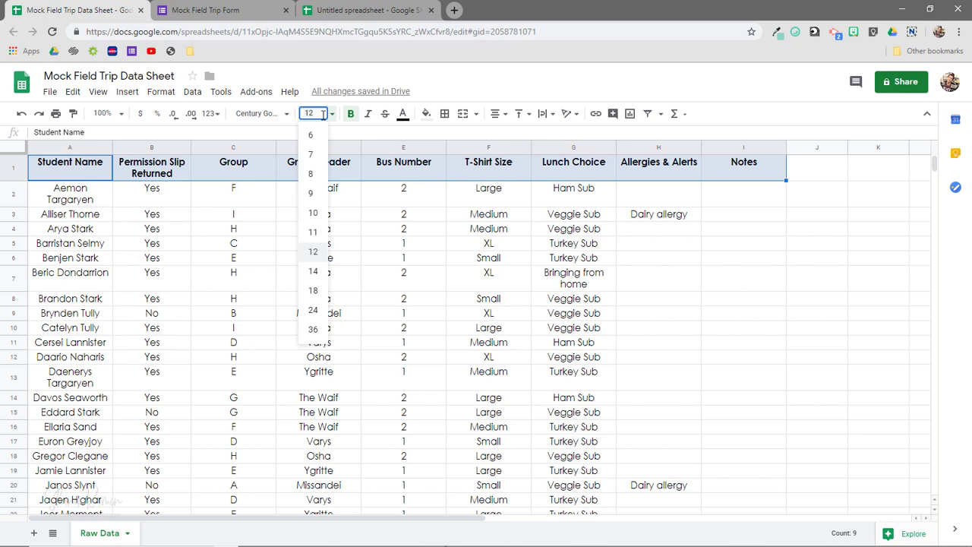
{"action": "left_click", "coordinate": [314, 272]}
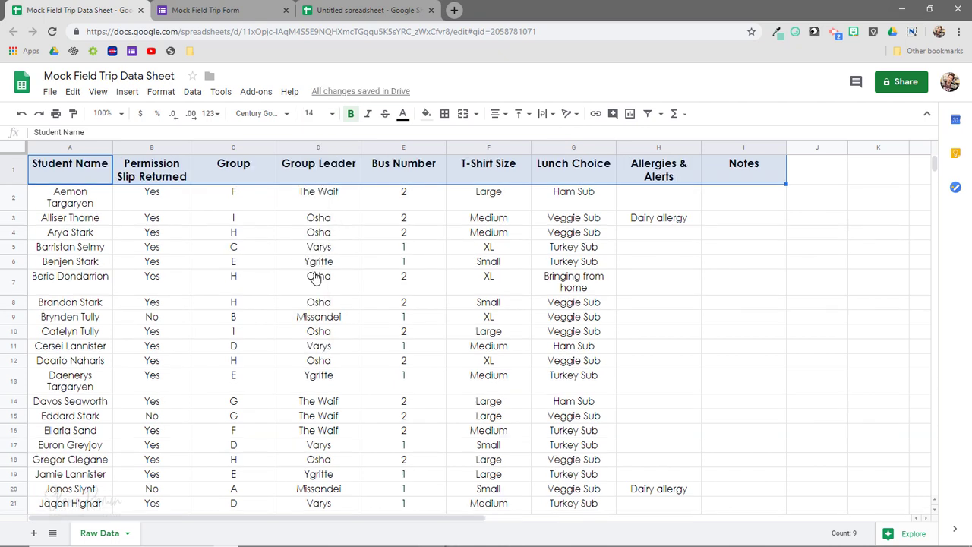
{"action": "left_click", "coordinate": [490, 287]}
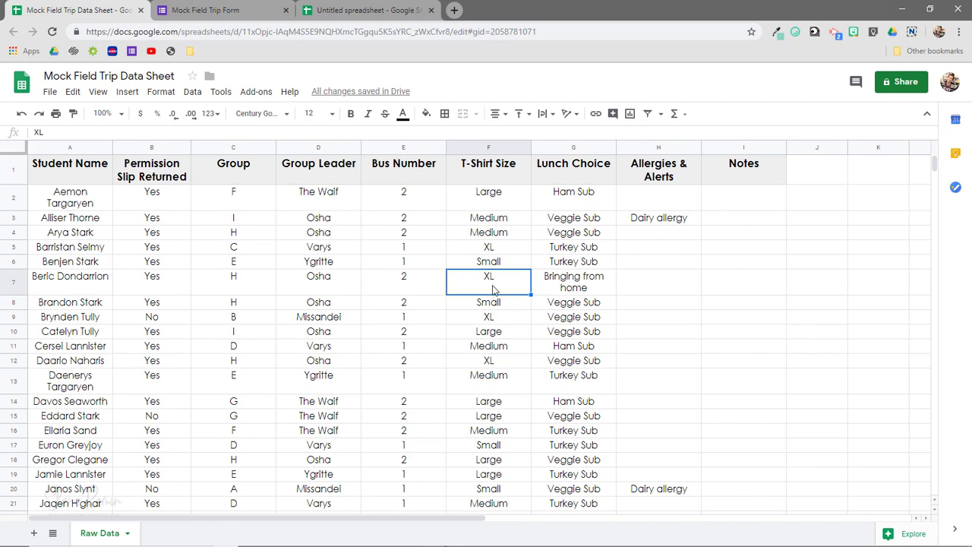
Freeze row 1 so the column headings stay in place while moving through the student list.
{"action": "scroll", "coordinate": [513, 293], "scroll_direction": "down", "scroll_amount": 3}
{"action": "scroll", "coordinate": [513, 293], "scroll_direction": "down", "scroll_amount": 7}
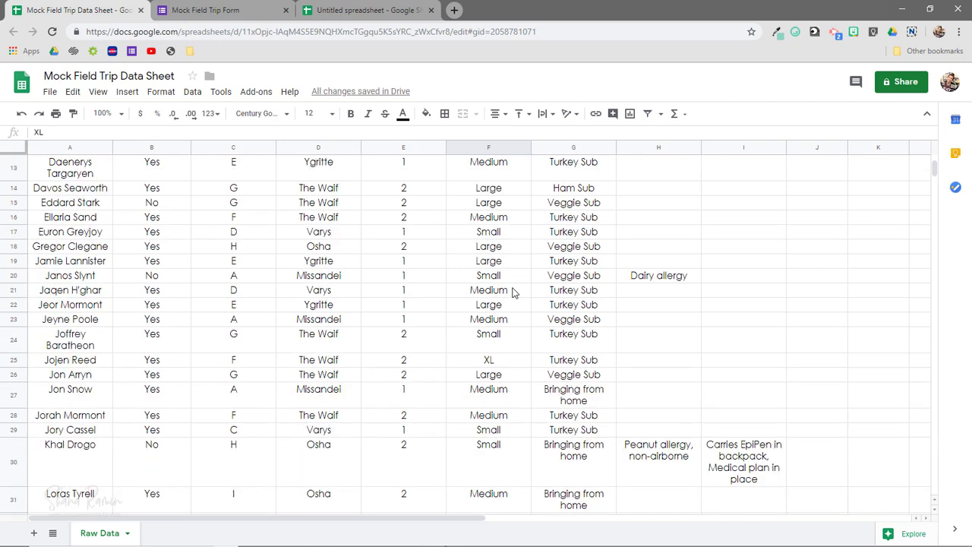
{"action": "scroll", "coordinate": [513, 293], "scroll_direction": "up", "scroll_amount": 4}
{"action": "scroll", "coordinate": [514, 293], "scroll_direction": "up", "scroll_amount": 4}
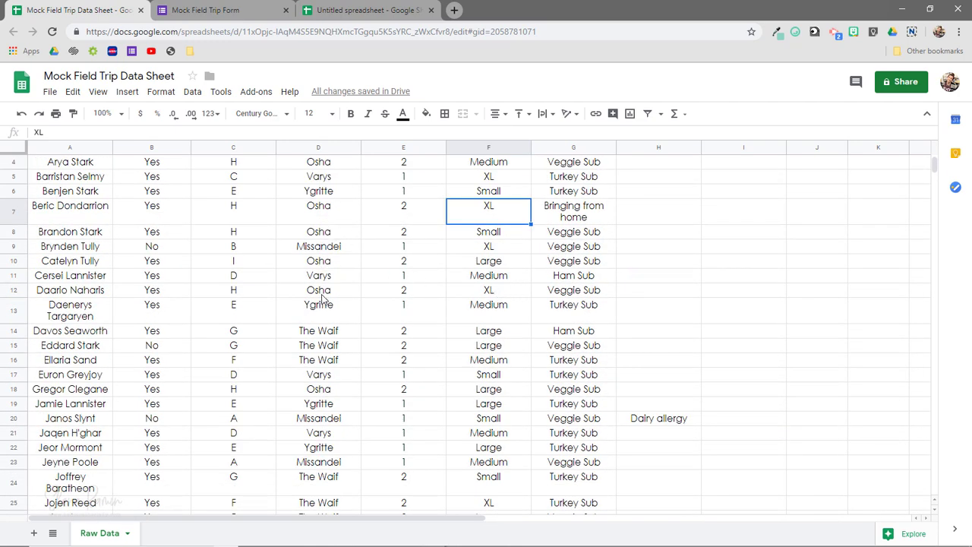
{"action": "scroll", "coordinate": [393, 265], "scroll_direction": "down", "scroll_amount": 2}
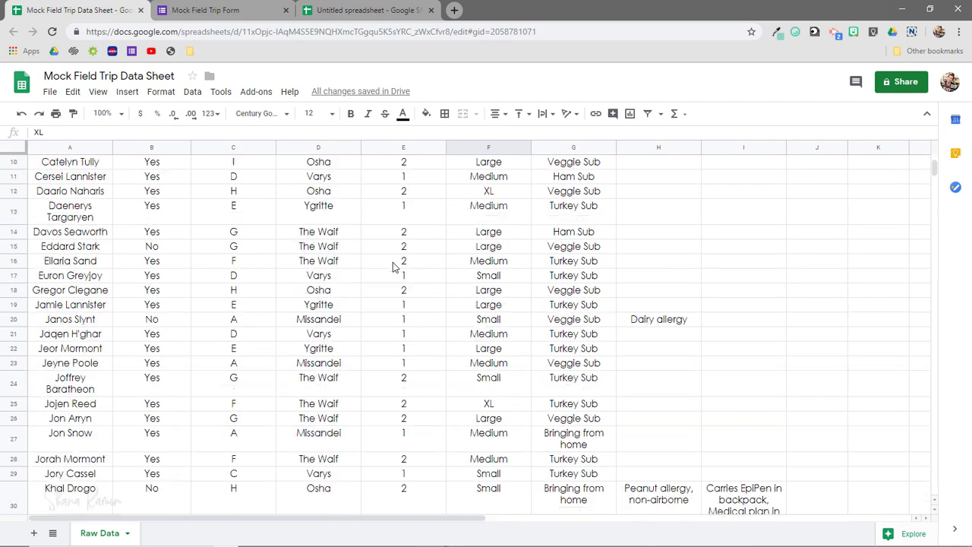
{"action": "scroll", "coordinate": [391, 267], "scroll_direction": "up", "scroll_amount": 3}
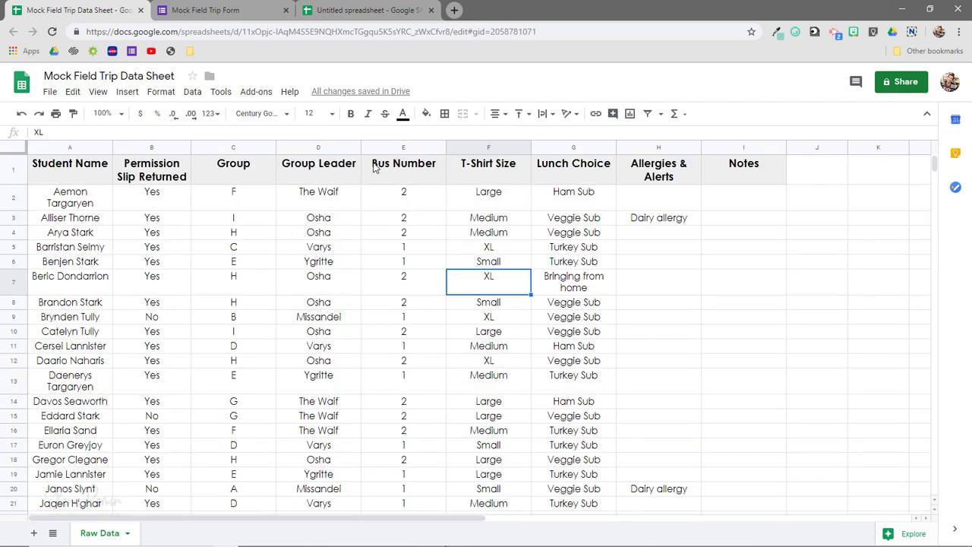
{"action": "left_click", "coordinate": [15, 173]}
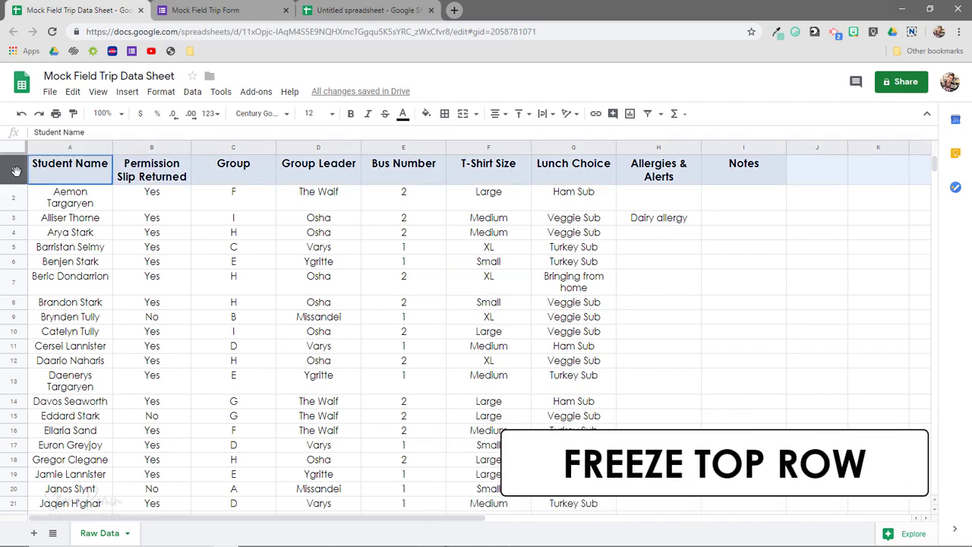
{"action": "left_click", "coordinate": [98, 91]}
{"action": "mouse_move", "coordinate": [114, 113]}
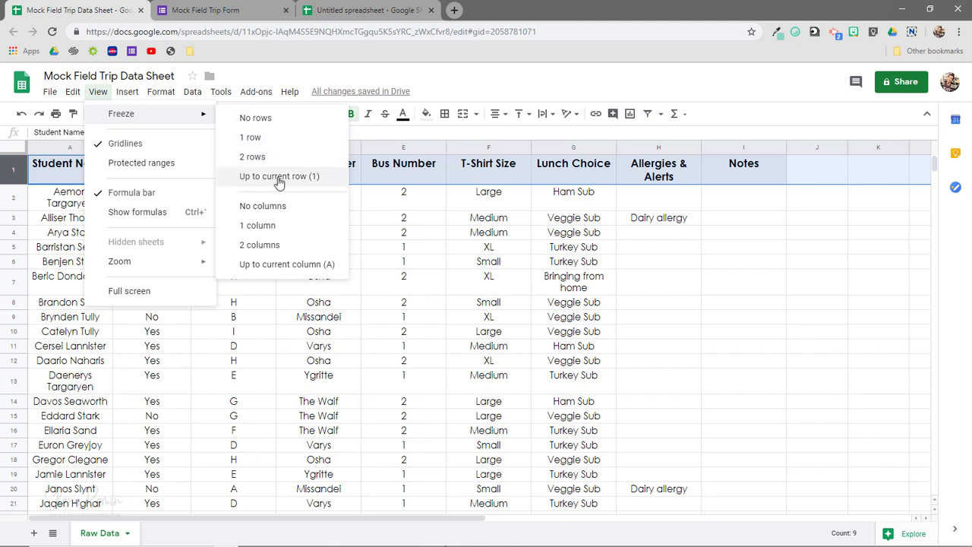
{"action": "left_click", "coordinate": [278, 139]}
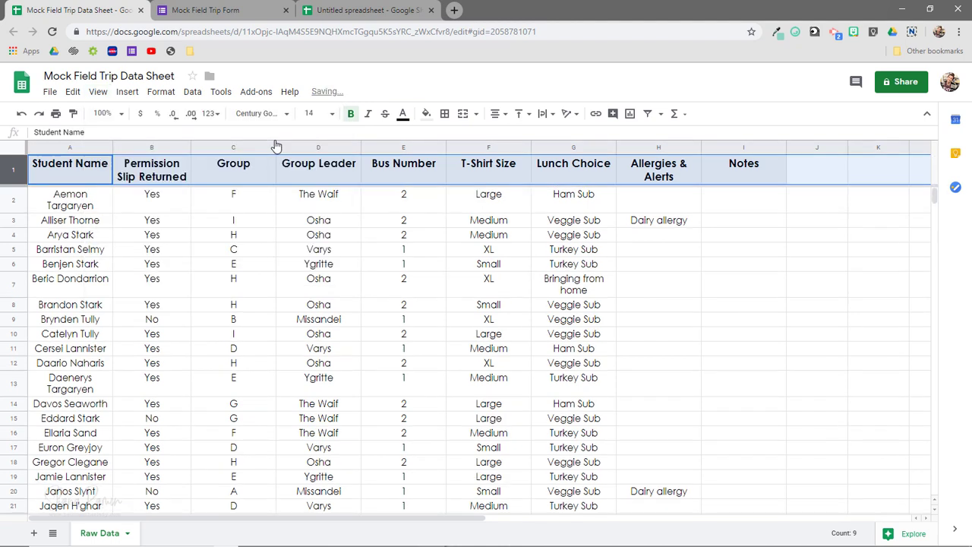
Look through the student list down to its last rows to check the frozen heading row.
{"action": "left_click", "coordinate": [644, 323]}
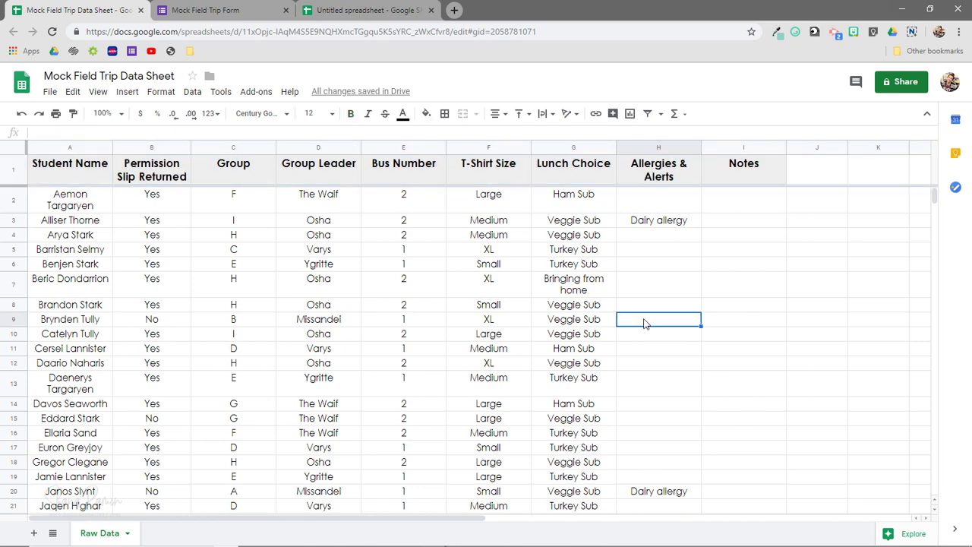
{"action": "scroll", "coordinate": [644, 323], "scroll_direction": "down", "scroll_amount": 9}
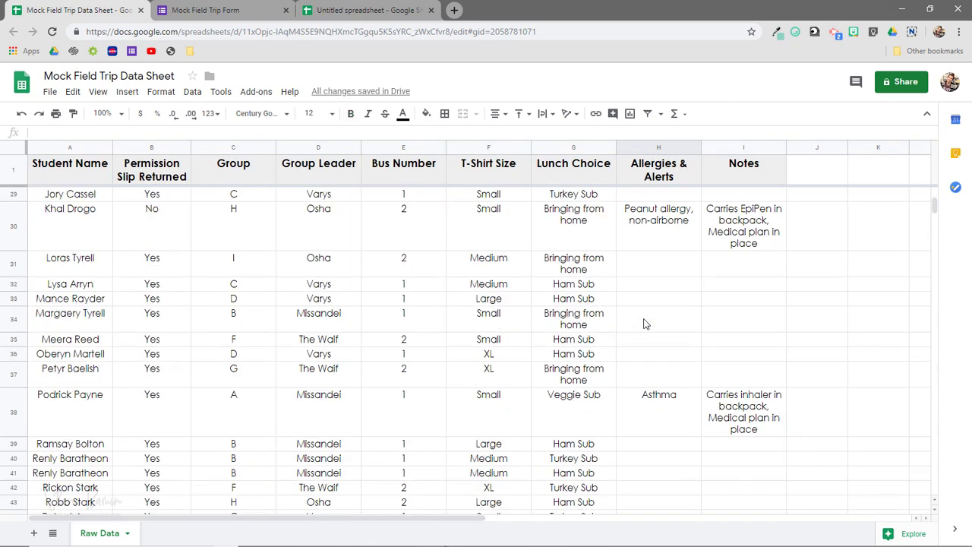
{"action": "scroll", "coordinate": [644, 323], "scroll_direction": "down", "scroll_amount": 7}
{"action": "scroll", "coordinate": [644, 323], "scroll_direction": "up", "scroll_amount": 4}
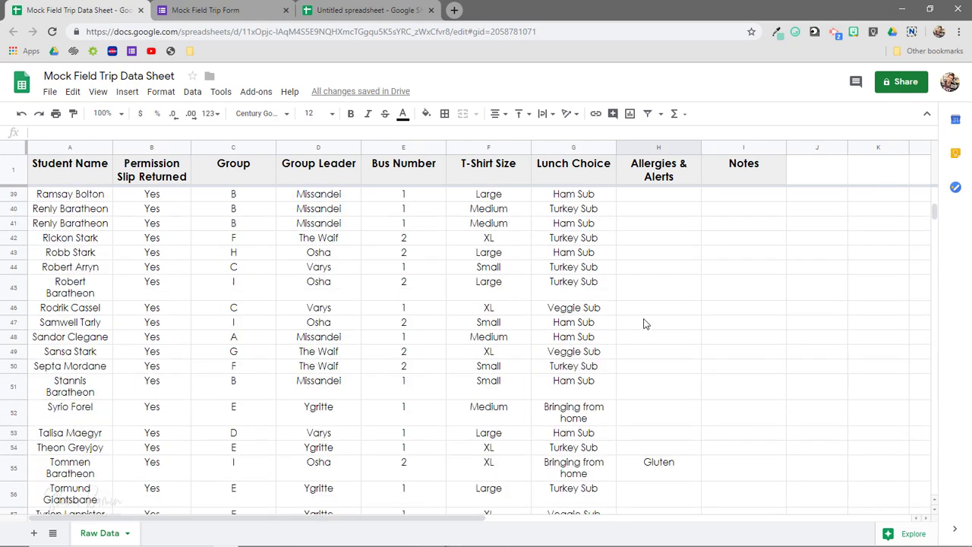
{"action": "scroll", "coordinate": [644, 323], "scroll_direction": "up", "scroll_amount": 12}
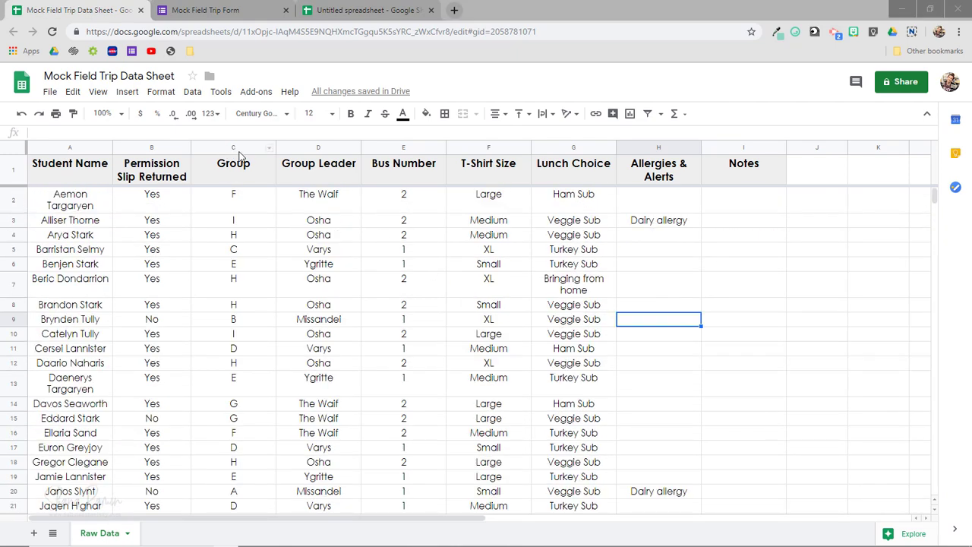
Narrow the Group and Bus Number columns together to one equal width, just wide enough for their short entries.
{"action": "left_click_drag", "start_coordinate": [234, 235], "coordinate": [233, 333]}
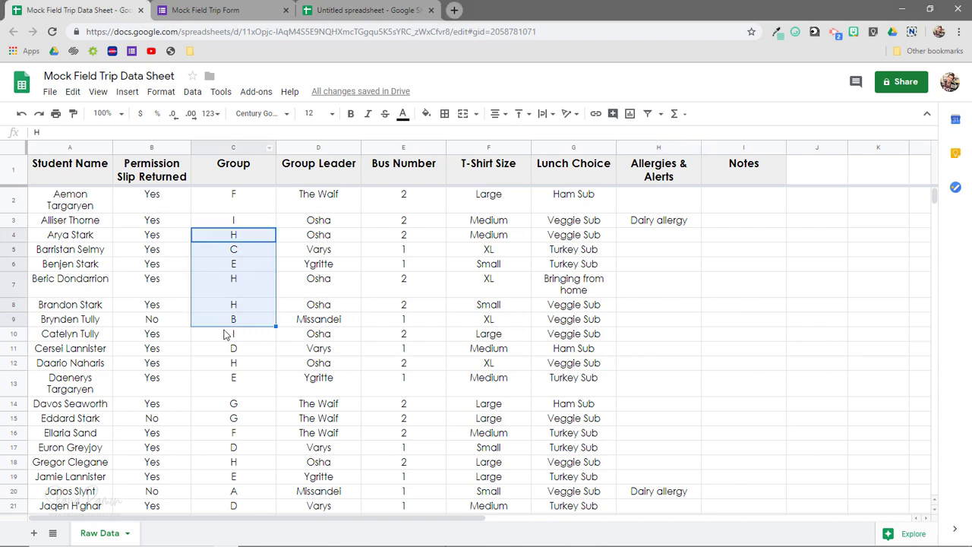
{"action": "left_click", "coordinate": [404, 147]}
{"action": "left_click", "coordinate": [242, 146]}
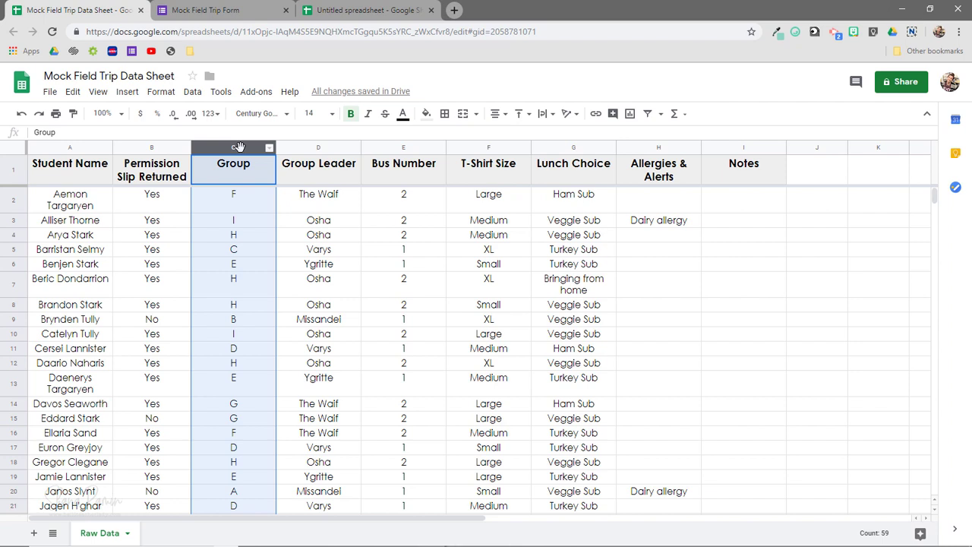
{"action": "left_click", "coordinate": [404, 147], "text": "ctrl"}
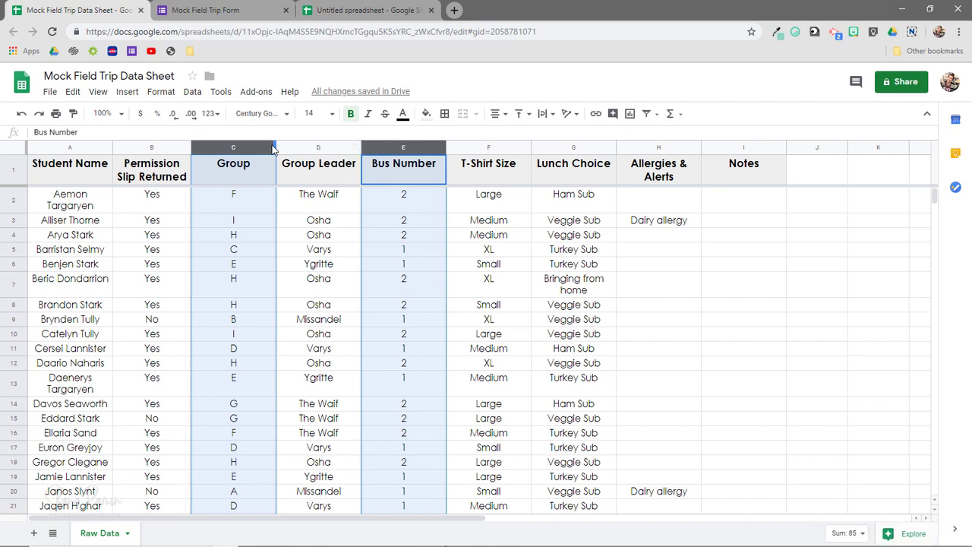
{"action": "left_click_drag", "start_coordinate": [238, 147], "coordinate": [241, 146]}
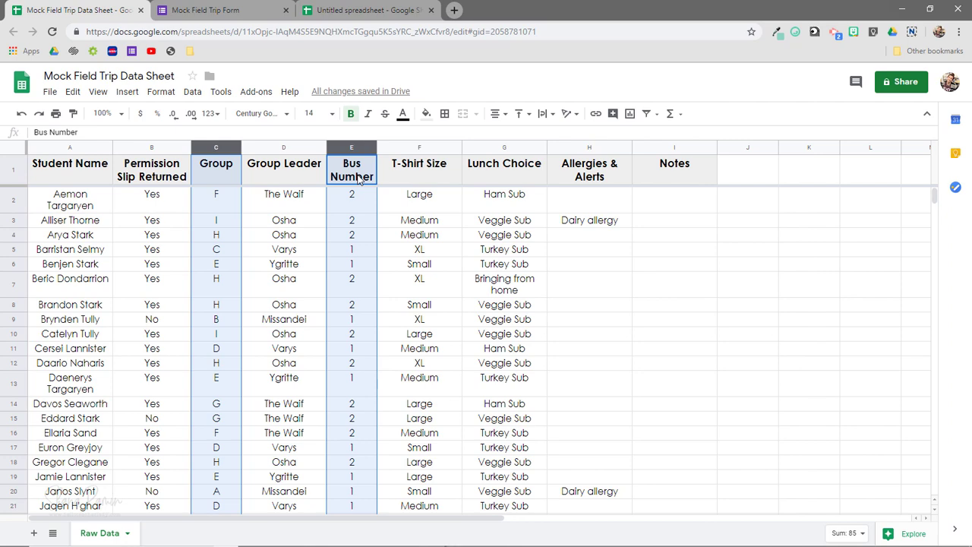
{"action": "left_click", "coordinate": [871, 384]}
Widen the Notes column to about twice its width so the longer medical notes have more room.
{"action": "scroll", "coordinate": [658, 347], "scroll_direction": "down", "scroll_amount": 6}
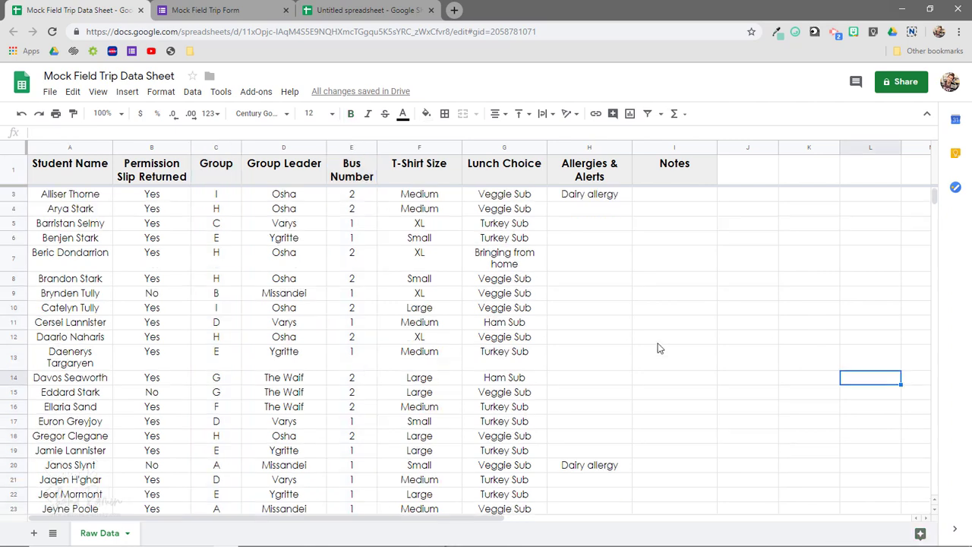
{"action": "left_click", "coordinate": [674, 148]}
{"action": "left_click_drag", "start_coordinate": [718, 147], "coordinate": [797, 147]}
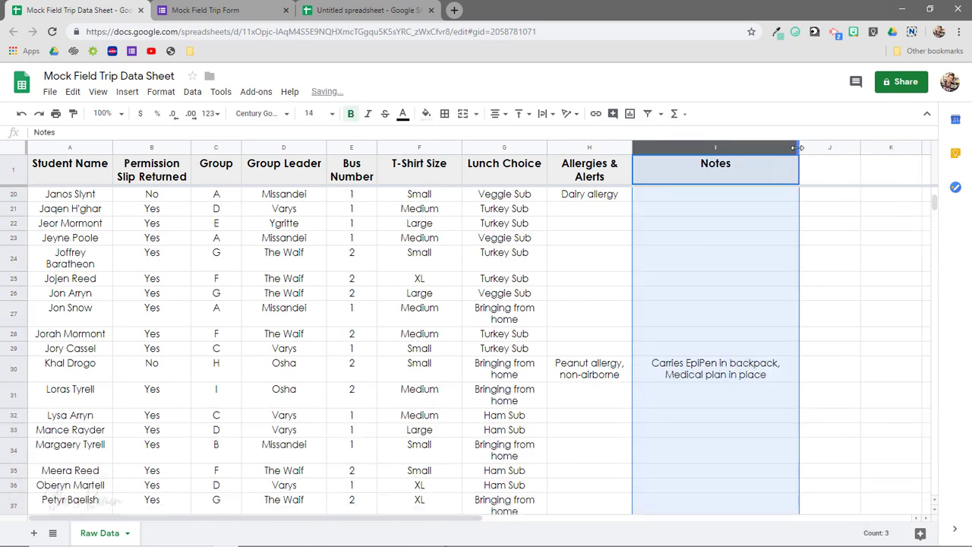
{"action": "left_click", "coordinate": [864, 278]}
{"action": "scroll", "coordinate": [543, 375], "scroll_direction": "up", "scroll_amount": 4}
{"action": "scroll", "coordinate": [543, 375], "scroll_direction": "up", "scroll_amount": 2}
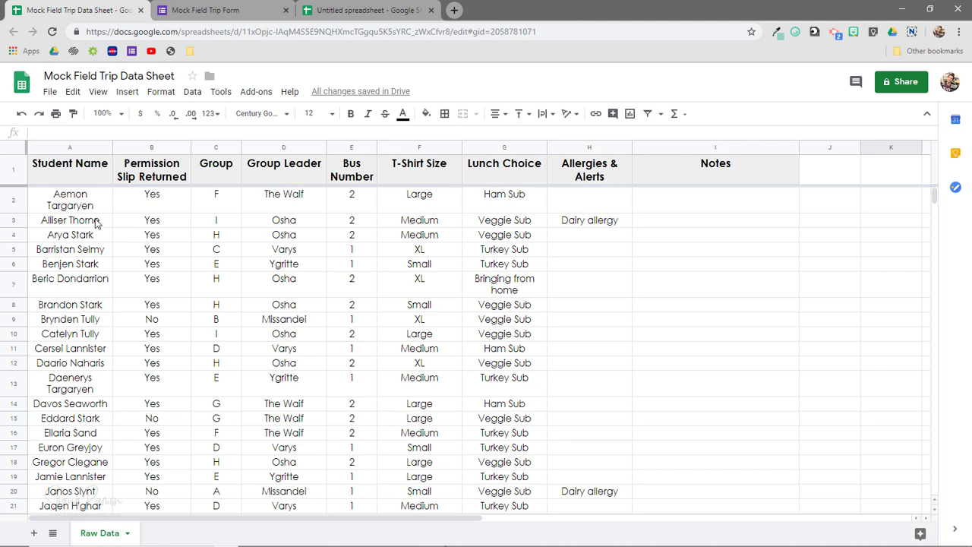
Insert one blank column between Student Name and Permission Slip Returned.
{"action": "left_click", "coordinate": [57, 148]}
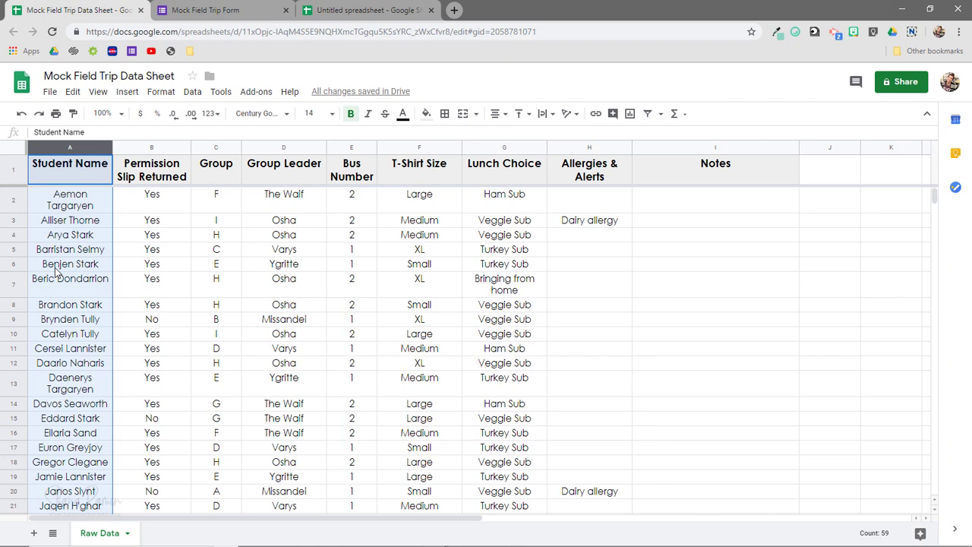
{"action": "right_click", "coordinate": [76, 147]}
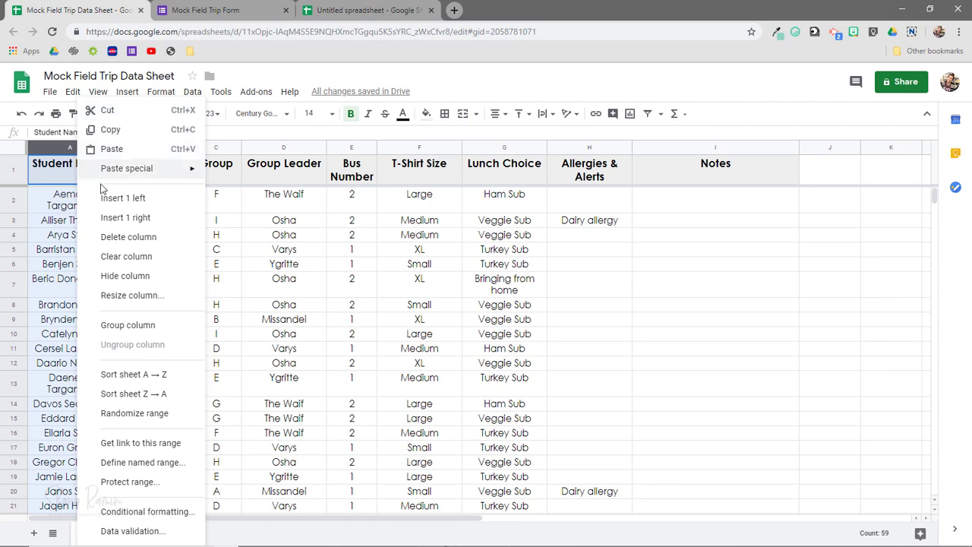
{"action": "left_click", "coordinate": [155, 225]}
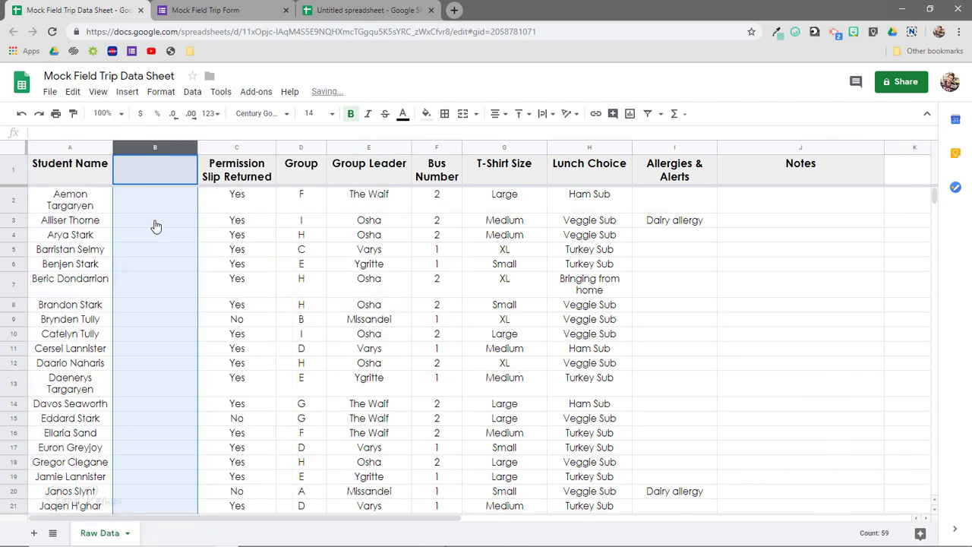
{"action": "left_click", "coordinate": [221, 220]}
{"action": "left_click", "coordinate": [155, 148]}
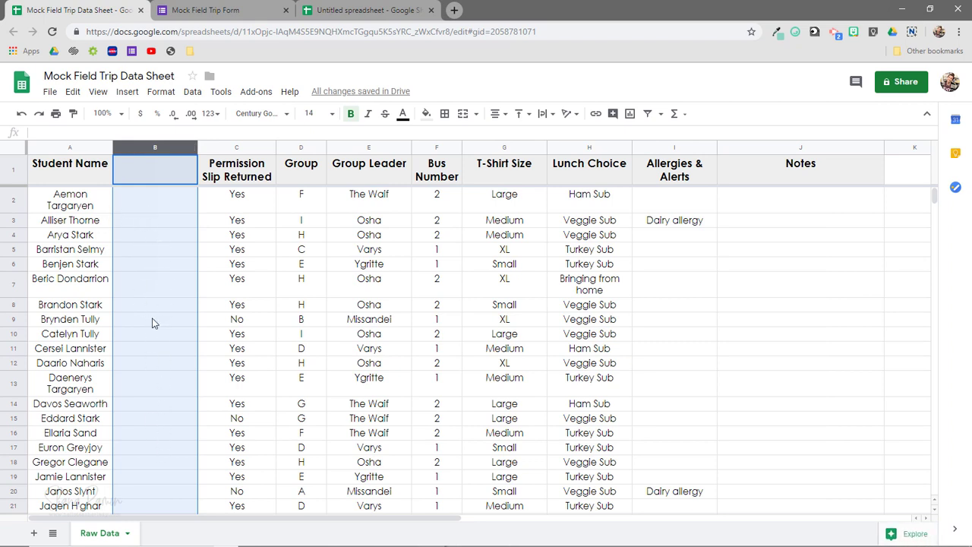
Split the Student Name column's text into two columns, using Space as the separator.
{"action": "left_click", "coordinate": [70, 147]}
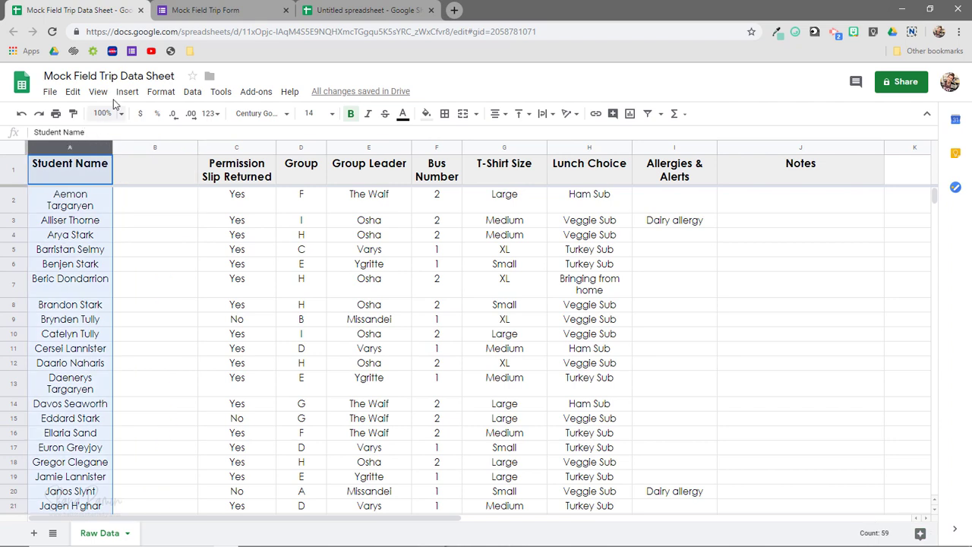
{"action": "left_click", "coordinate": [192, 92]}
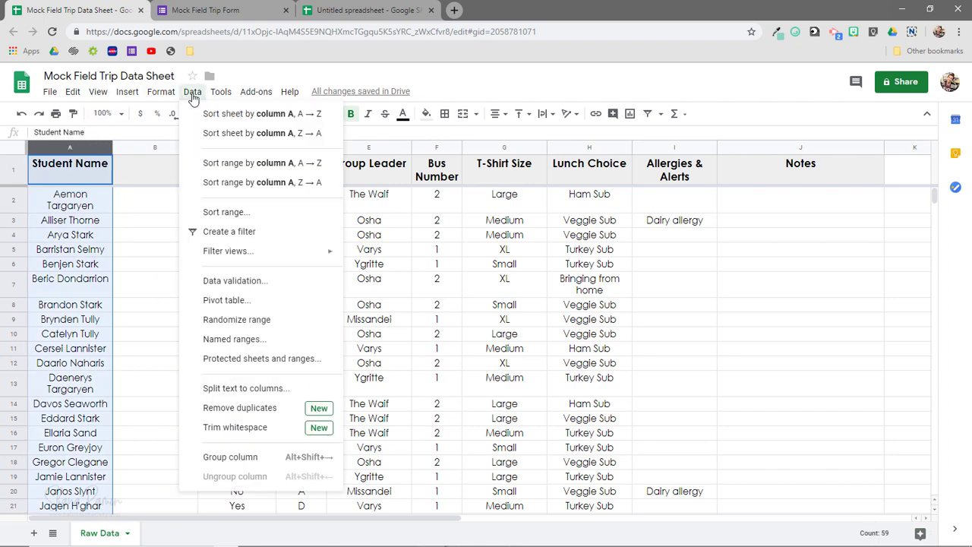
{"action": "left_click", "coordinate": [288, 389]}
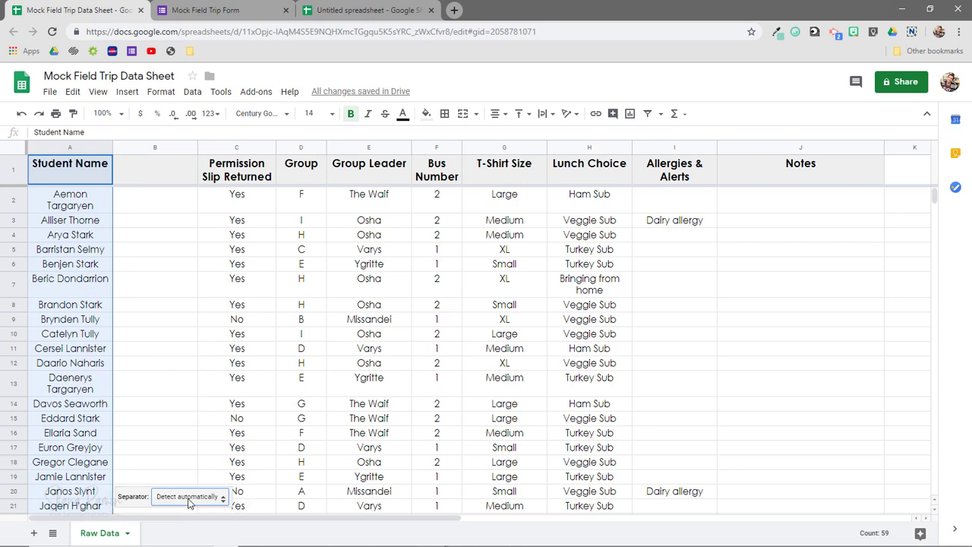
{"action": "left_click", "coordinate": [189, 498]}
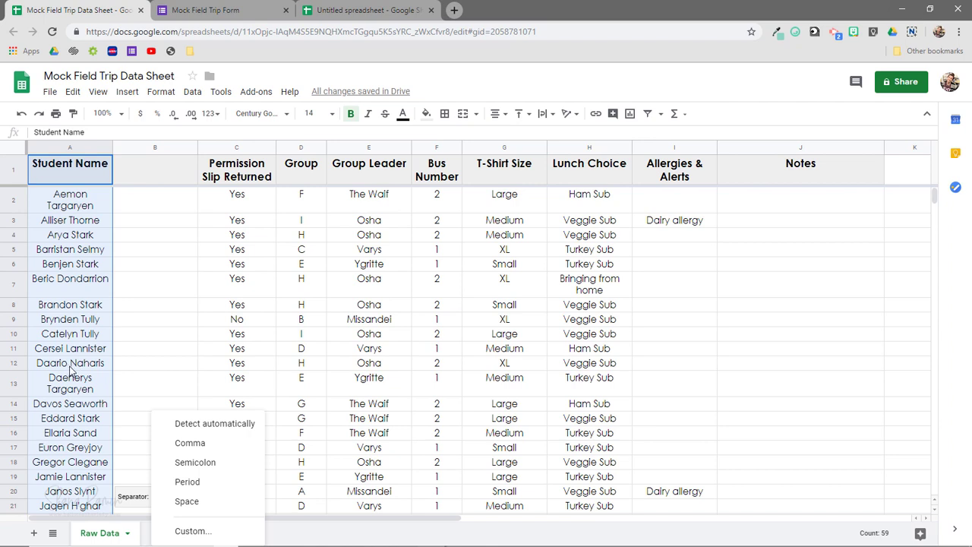
{"action": "left_click", "coordinate": [207, 505]}
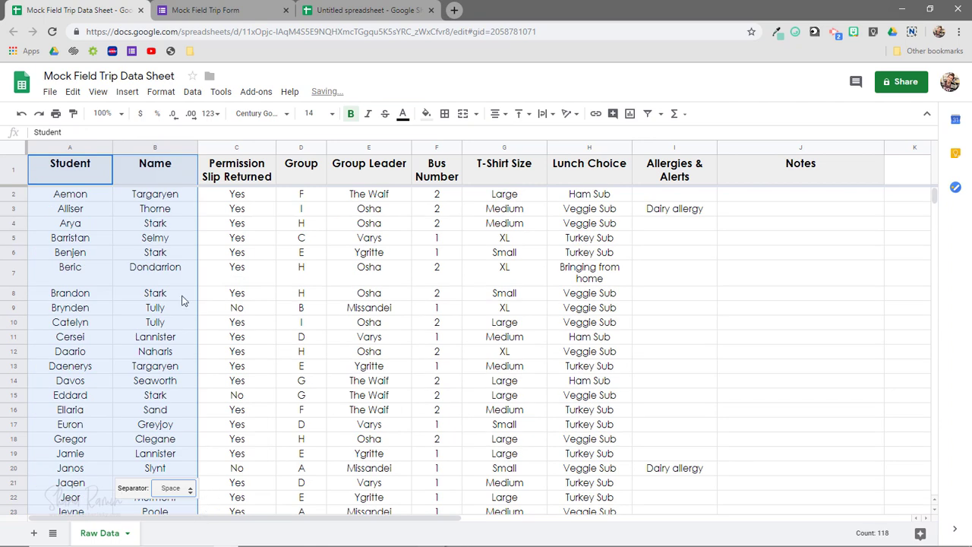
{"action": "left_click", "coordinate": [211, 239]}
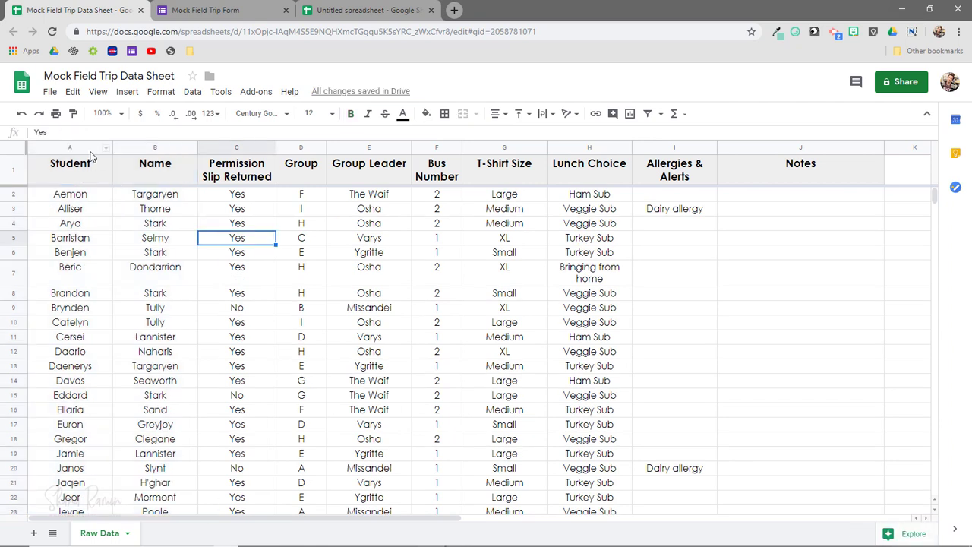
Narrow columns A and B together to one equal width that still fits the split student names.
{"action": "left_click", "coordinate": [99, 147]}
{"action": "left_click", "coordinate": [129, 149], "text": "shift"}
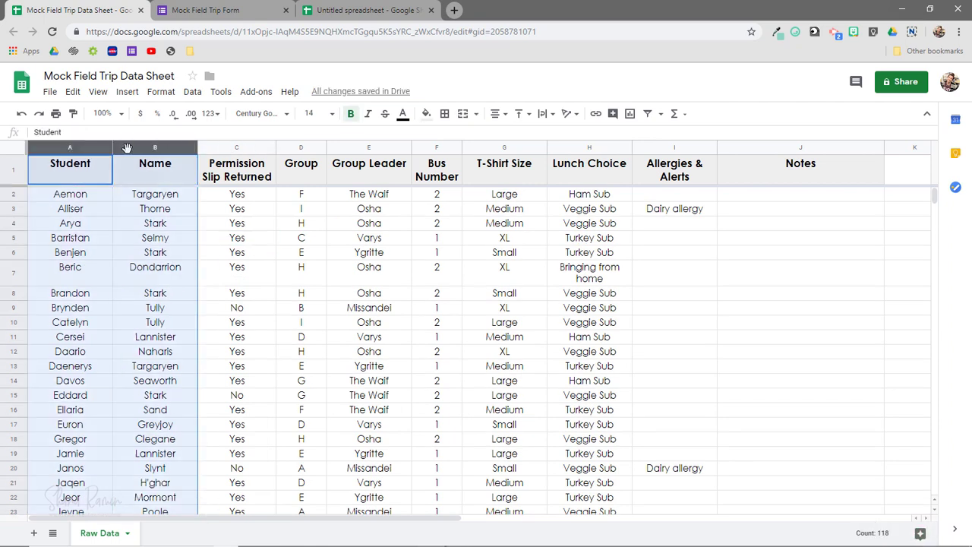
{"action": "left_click_drag", "start_coordinate": [111, 147], "coordinate": [90, 149]}
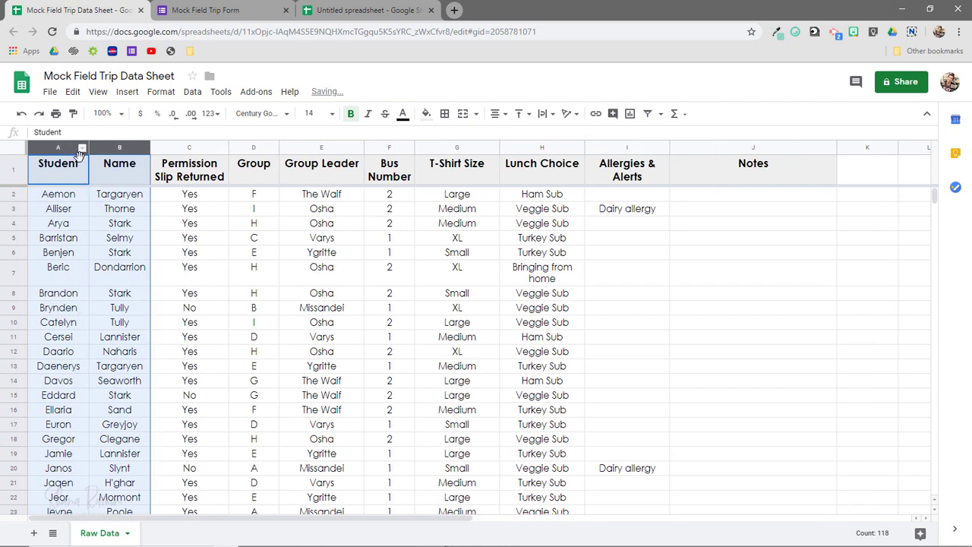
Rename the headings of the two split name columns as First Name and Last Name.
{"action": "left_click", "coordinate": [67, 164]}
{"action": "double_click", "coordinate": [66, 164]}
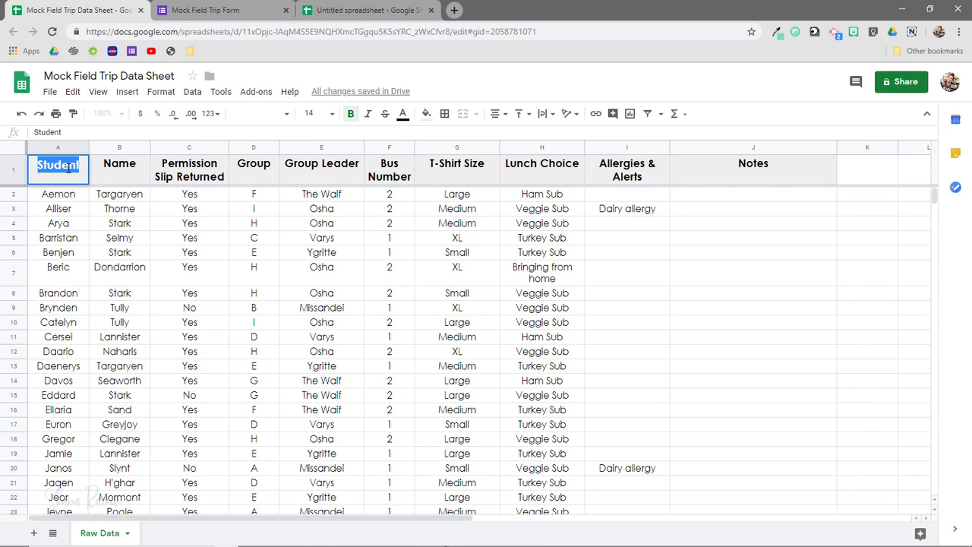
{"action": "type", "text": "First Name"}
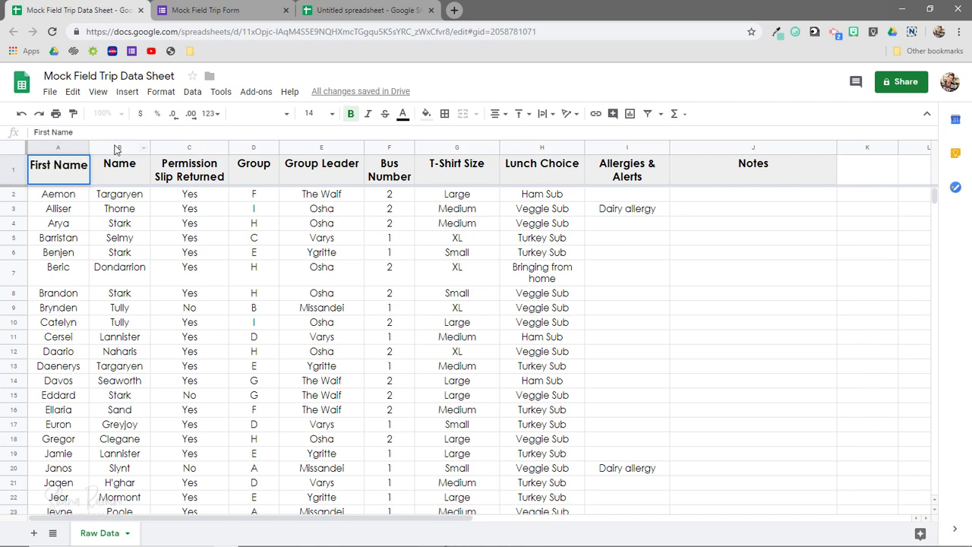
{"action": "left_click", "coordinate": [119, 164]}
{"action": "double_click", "coordinate": [119, 164]}
{"action": "type", "text": "Last"}
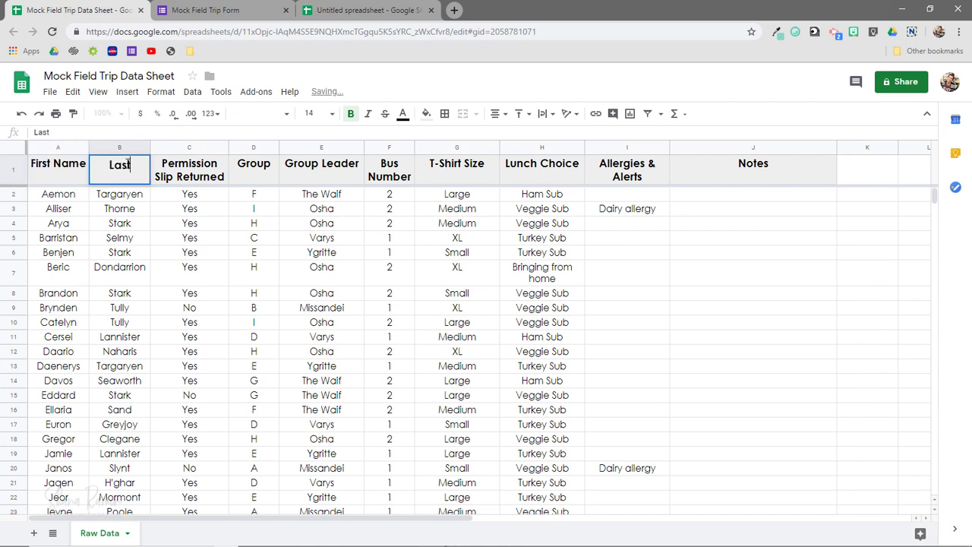
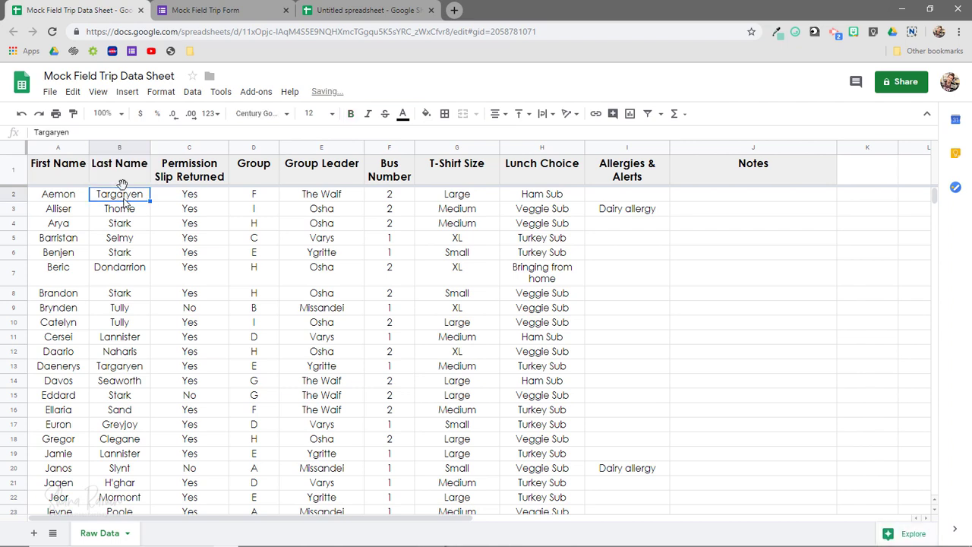
Sort the whole sheet A → Z by the Last Name column.
{"action": "left_click", "coordinate": [119, 147]}
{"action": "left_click", "coordinate": [144, 148]}
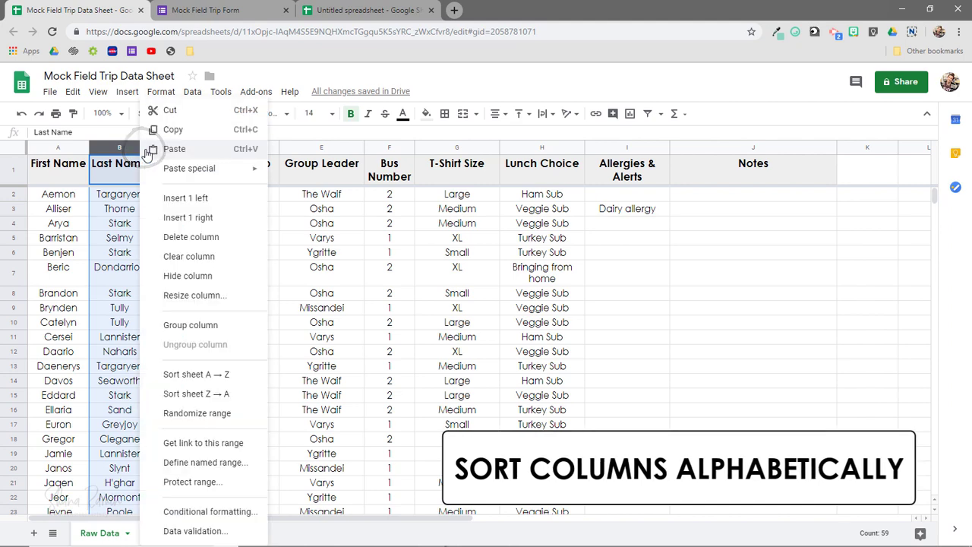
{"action": "left_click", "coordinate": [234, 380]}
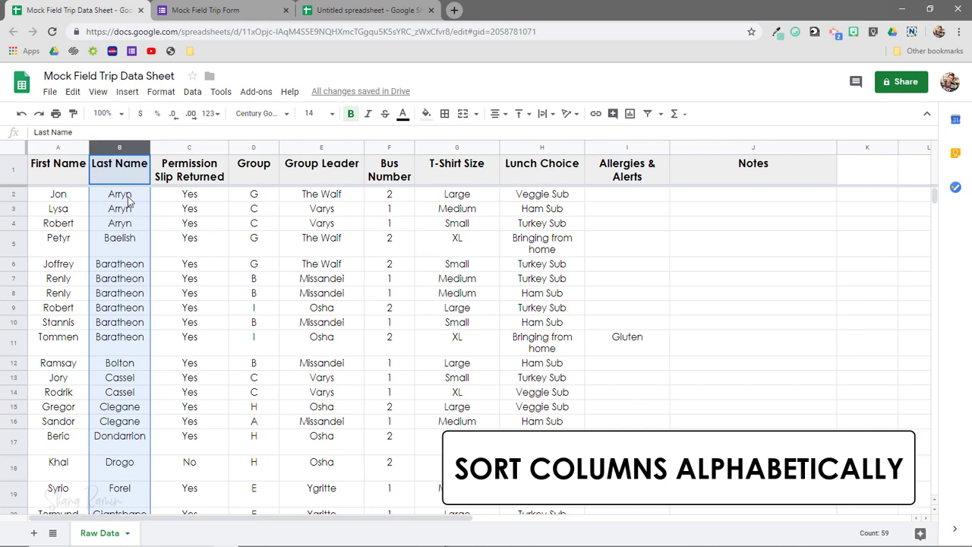
{"action": "scroll", "coordinate": [127, 200], "scroll_direction": "down", "scroll_amount": 5}
{"action": "scroll", "coordinate": [128, 199], "scroll_direction": "up", "scroll_amount": 5}
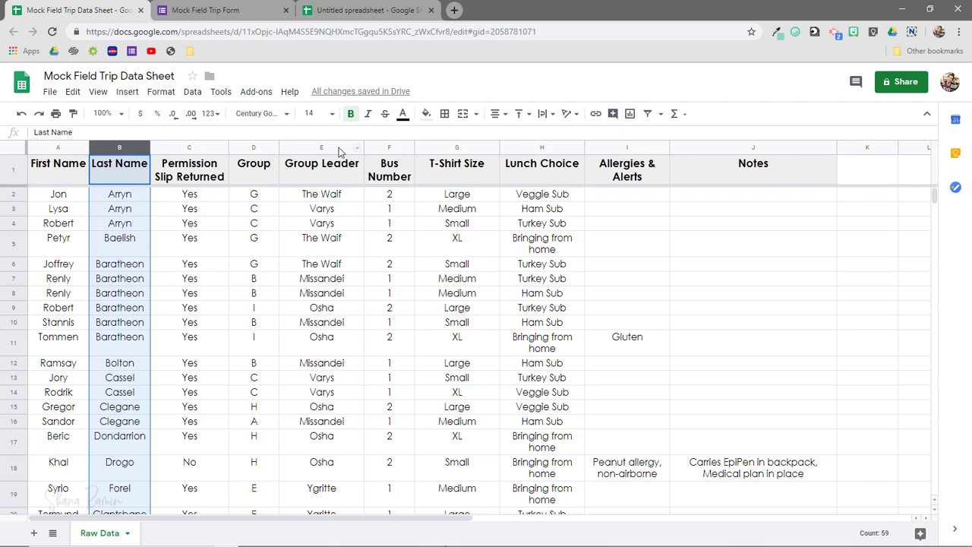
{"action": "left_click", "coordinate": [388, 148]}
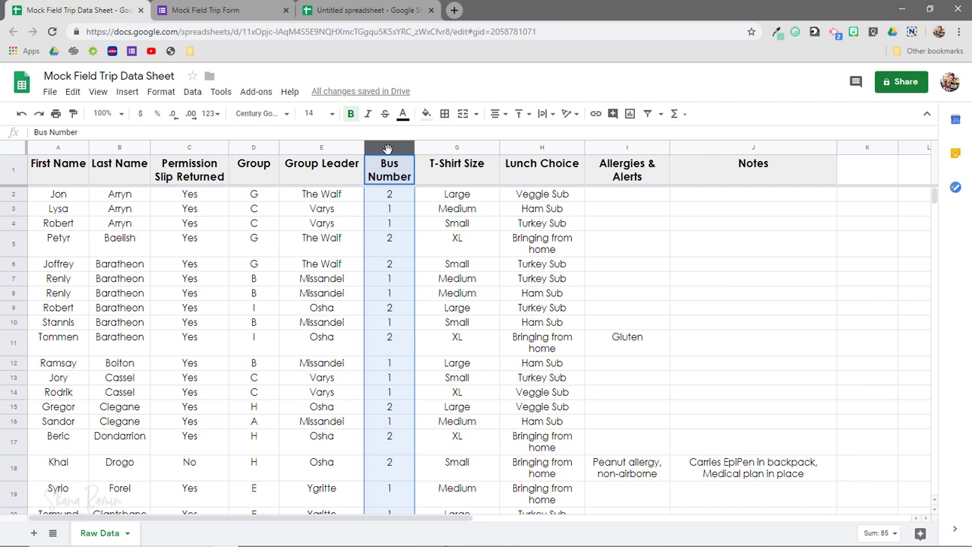
{"action": "left_click", "coordinate": [122, 148]}
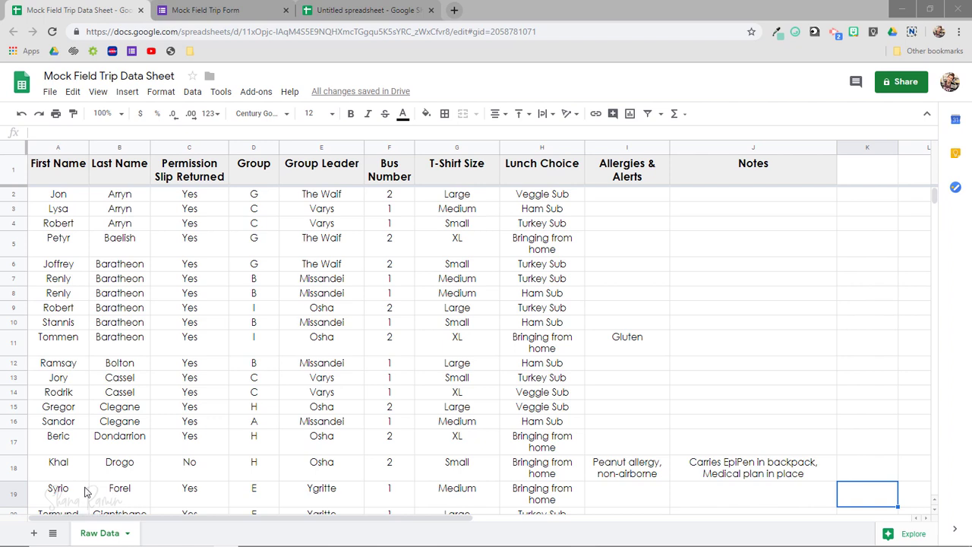
Set the vertical alignment of every cell in the sheet to Middle.
{"action": "left_click", "coordinate": [17, 152]}
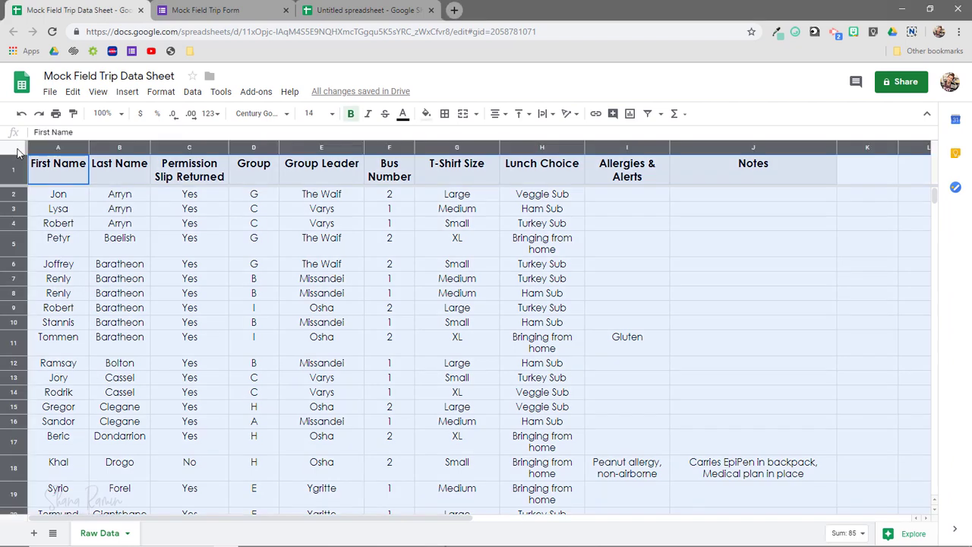
{"action": "left_click", "coordinate": [530, 114]}
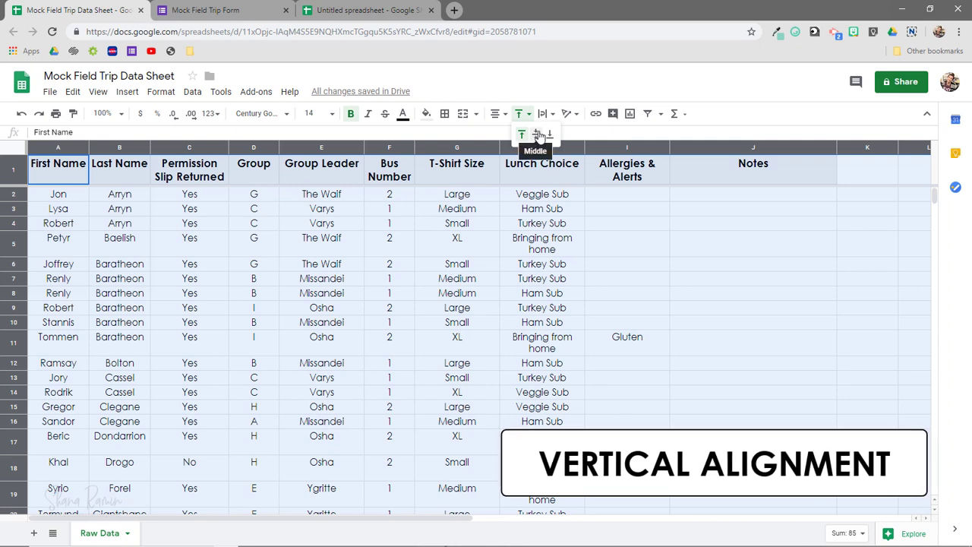
{"action": "left_click", "coordinate": [538, 134]}
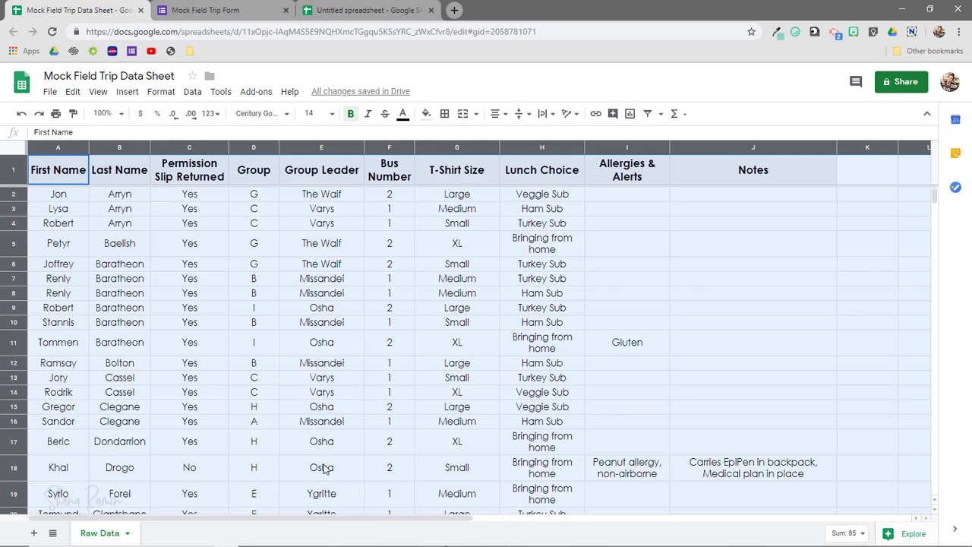
{"action": "left_click", "coordinate": [286, 472]}
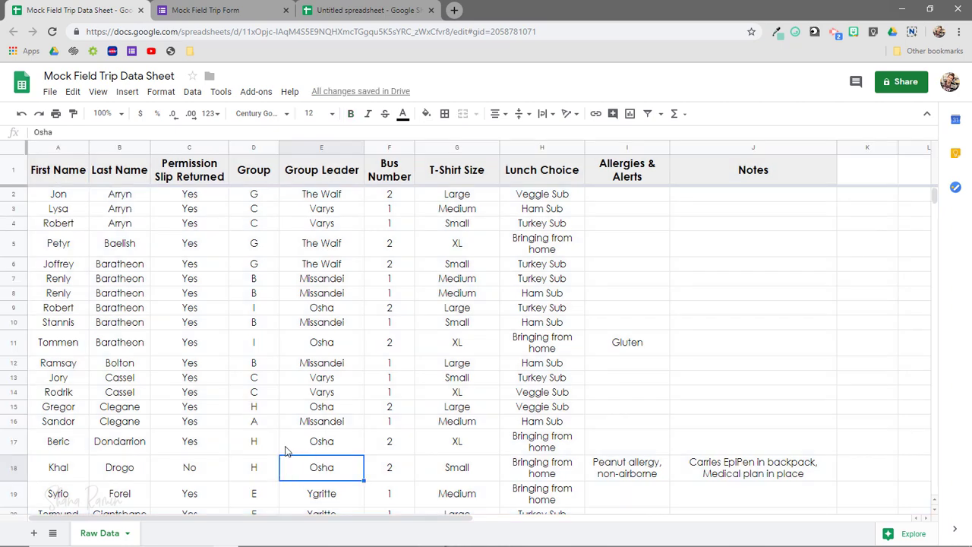
{"action": "scroll", "coordinate": [219, 425], "scroll_direction": "down", "scroll_amount": 6}
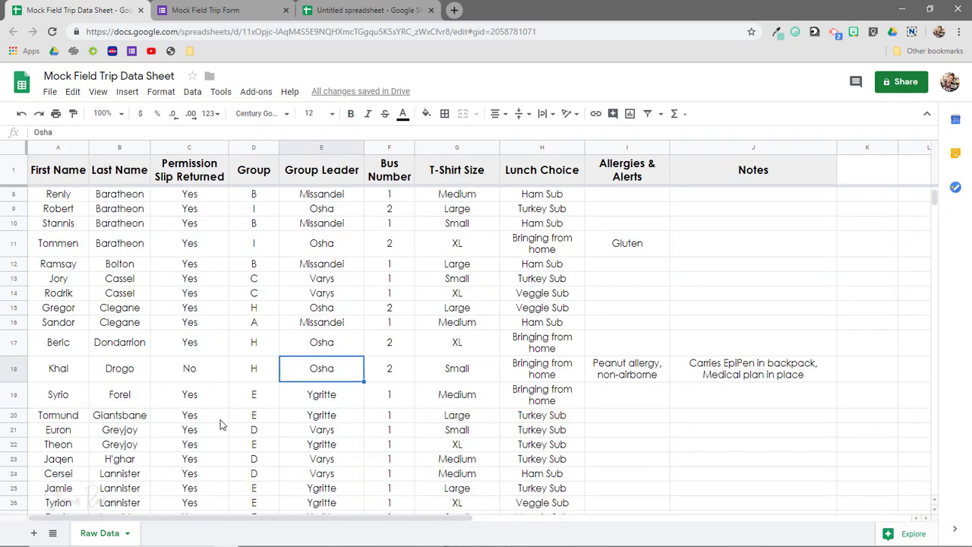
{"action": "scroll", "coordinate": [221, 424], "scroll_direction": "up", "scroll_amount": 4}
{"action": "scroll", "coordinate": [221, 424], "scroll_direction": "up", "scroll_amount": 2}
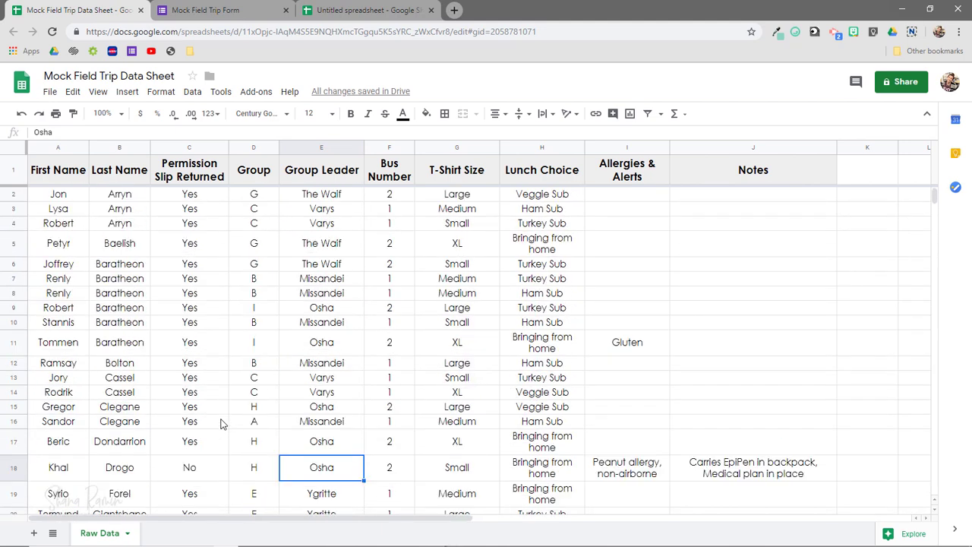
{"action": "left_click", "coordinate": [714, 377]}
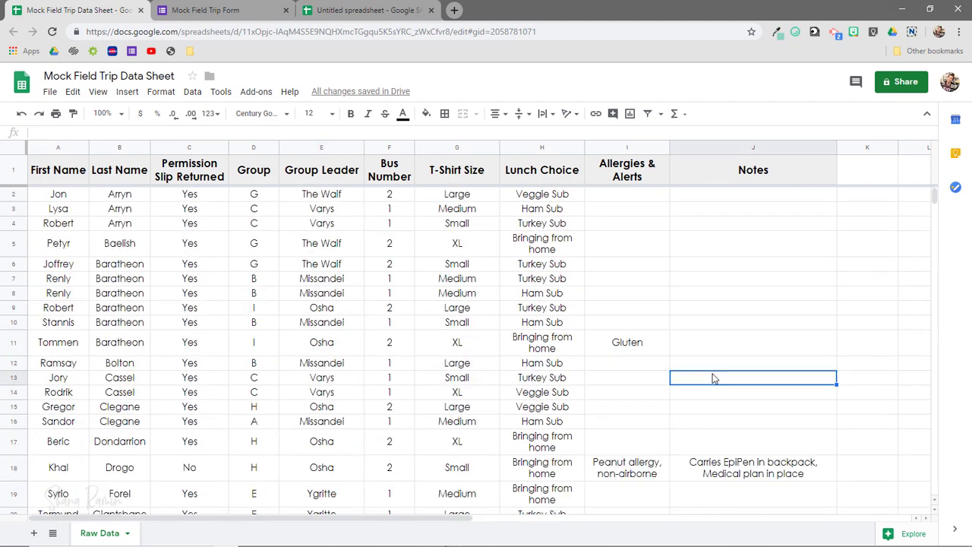
Tilt the First Name and Last Name headings upward and make the heading row taller to fit them.
{"action": "key", "text": "ctrl+Home"}
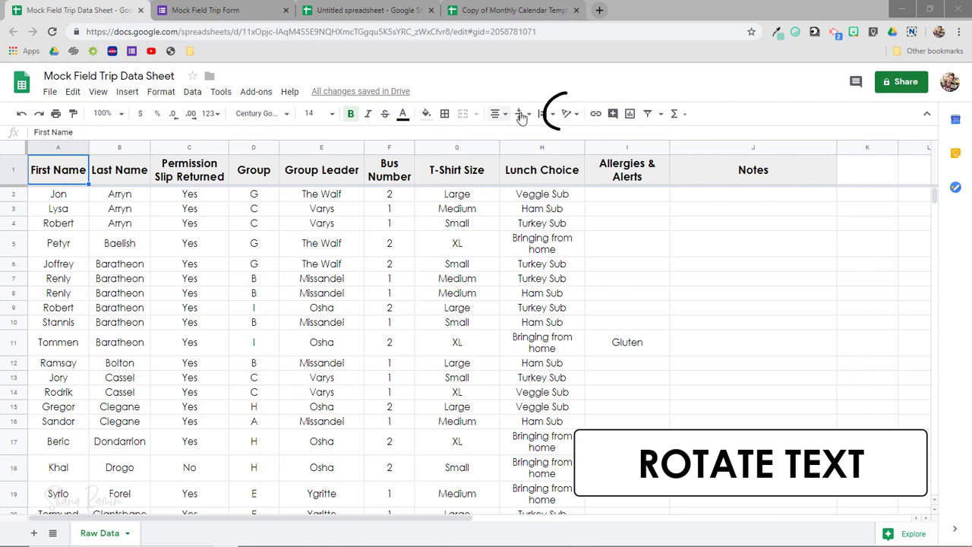
{"action": "left_click", "coordinate": [566, 113]}
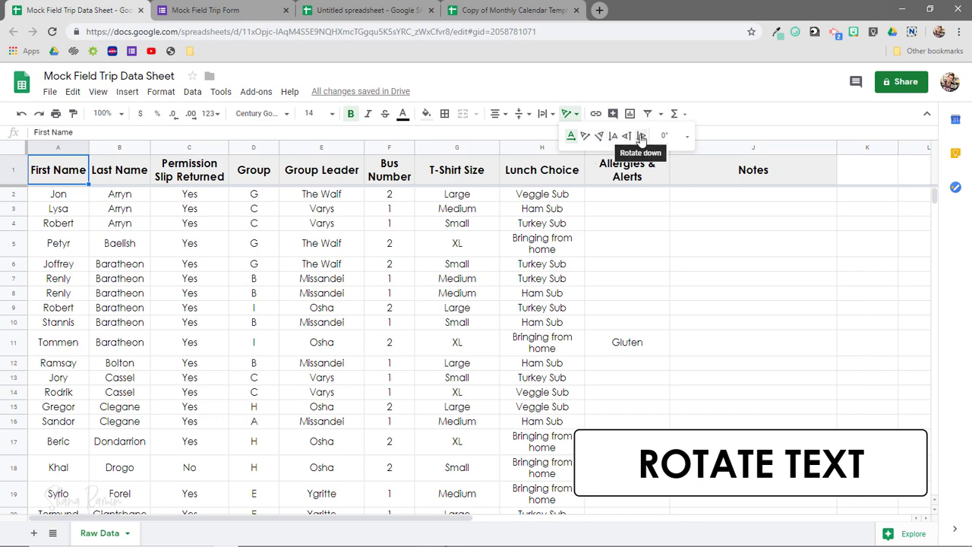
{"action": "left_click", "coordinate": [586, 137]}
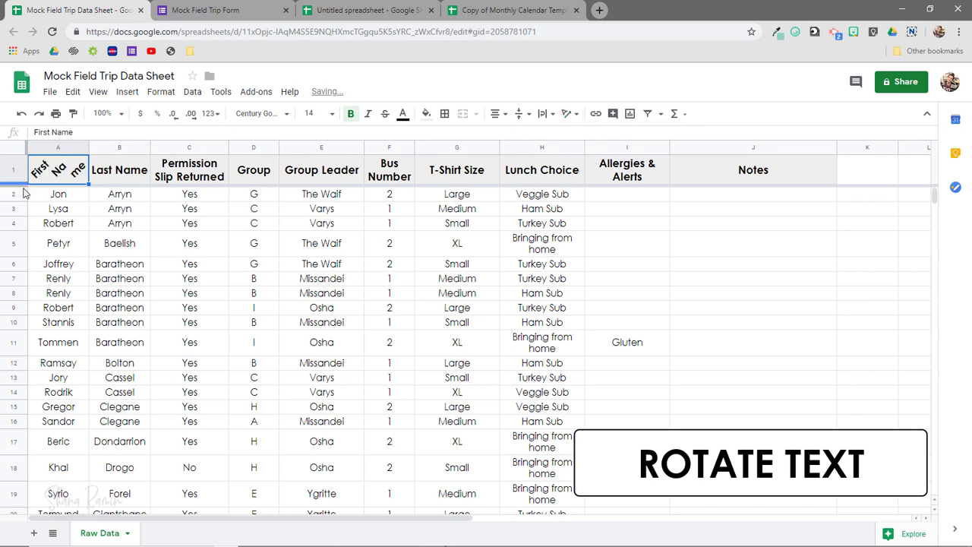
{"action": "left_click_drag", "start_coordinate": [22, 182], "coordinate": [20, 203]}
{"action": "left_click", "coordinate": [114, 196]}
{"action": "left_click", "coordinate": [568, 114]}
{"action": "left_click", "coordinate": [587, 138]}
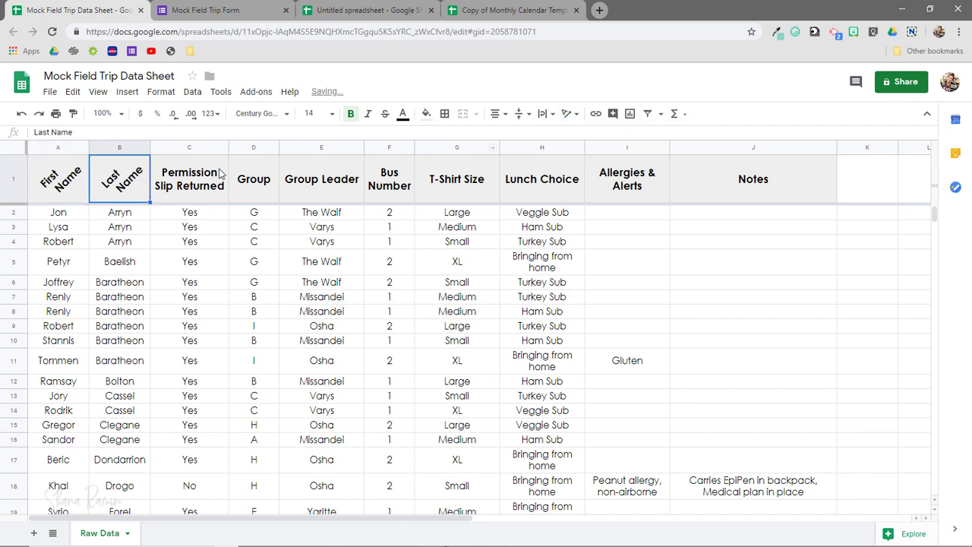
Rotate the Group heading upward so that it reads vertically.
{"action": "left_click", "coordinate": [250, 183]}
{"action": "left_click", "coordinate": [575, 114]}
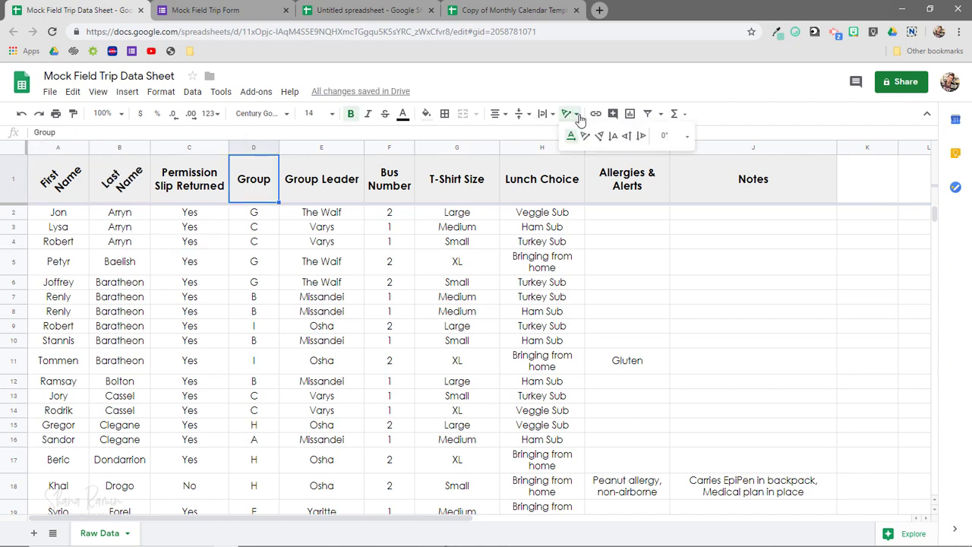
{"action": "left_click", "coordinate": [629, 138]}
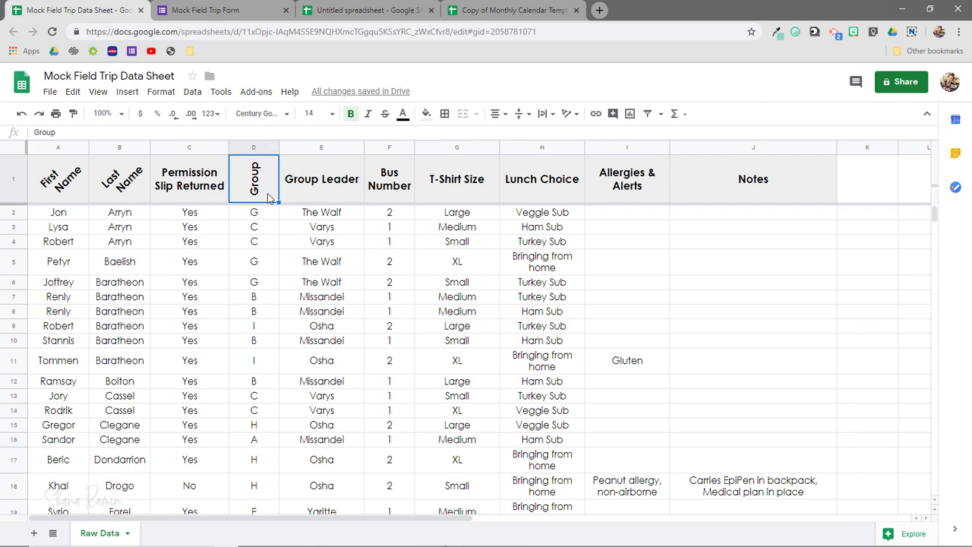
Check the text rotation of the TO DO cell in the October calendar template, then return to the Mock Field Trip Data Sheet.
{"action": "left_click", "coordinate": [490, 11]}
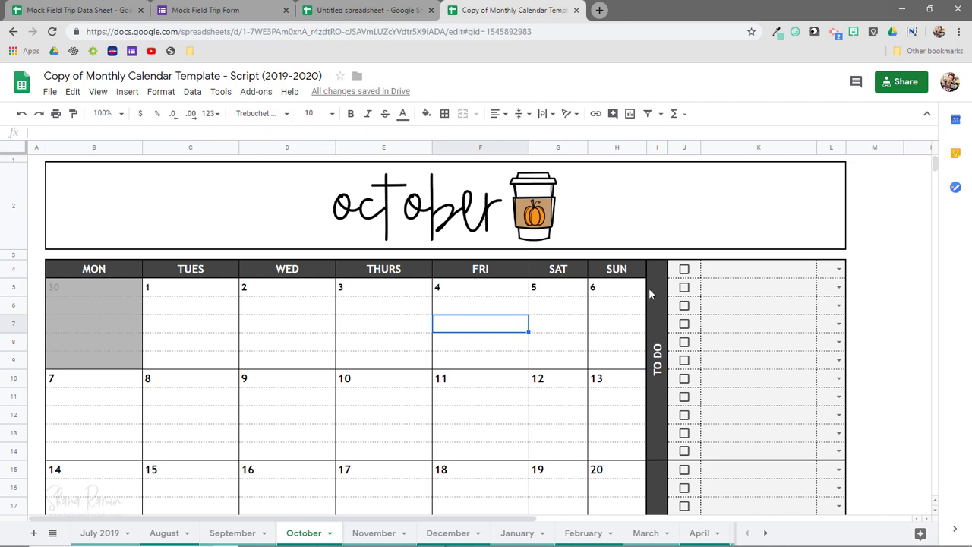
{"action": "scroll", "coordinate": [650, 289], "scroll_direction": "down", "scroll_amount": 3}
{"action": "scroll", "coordinate": [654, 277], "scroll_direction": "up", "scroll_amount": 3}
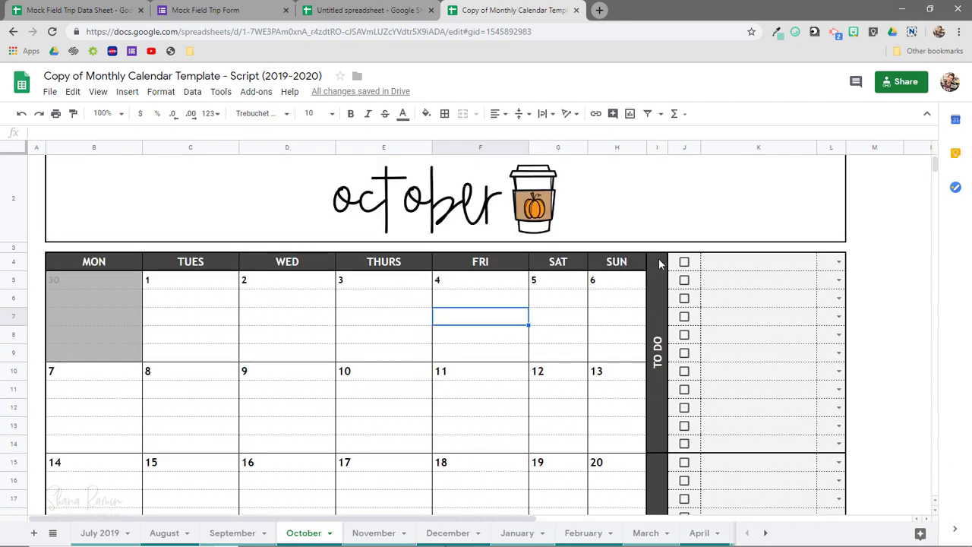
{"action": "left_click", "coordinate": [657, 295]}
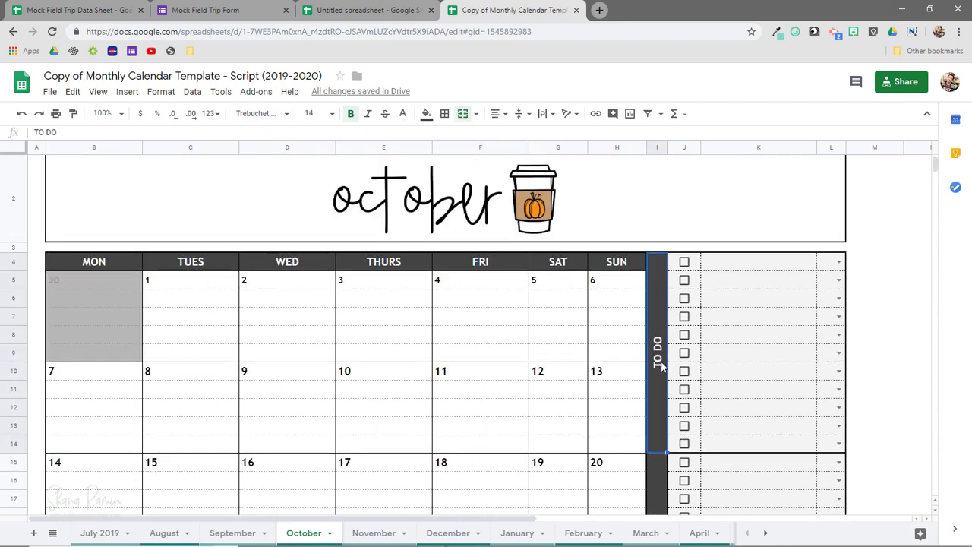
{"action": "left_click", "coordinate": [566, 113]}
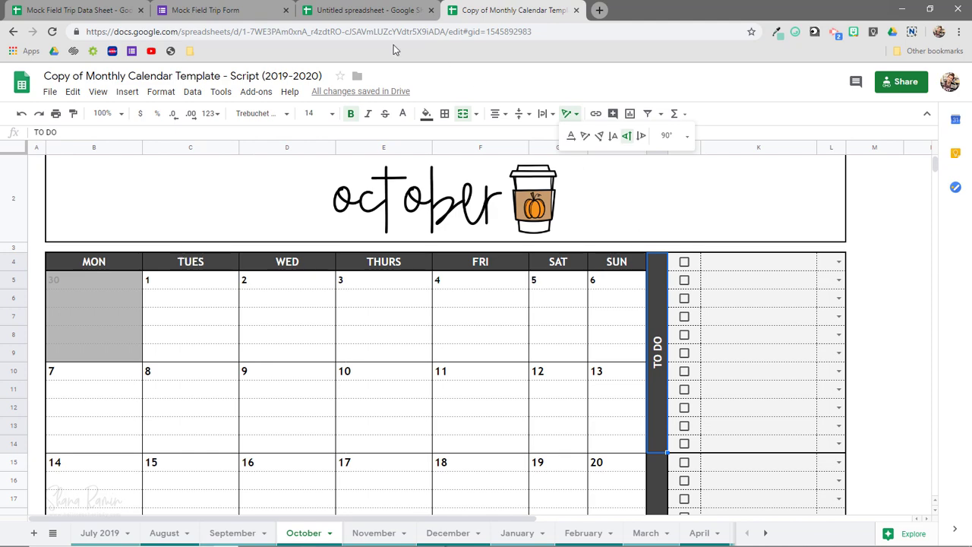
{"action": "left_click", "coordinate": [111, 11]}
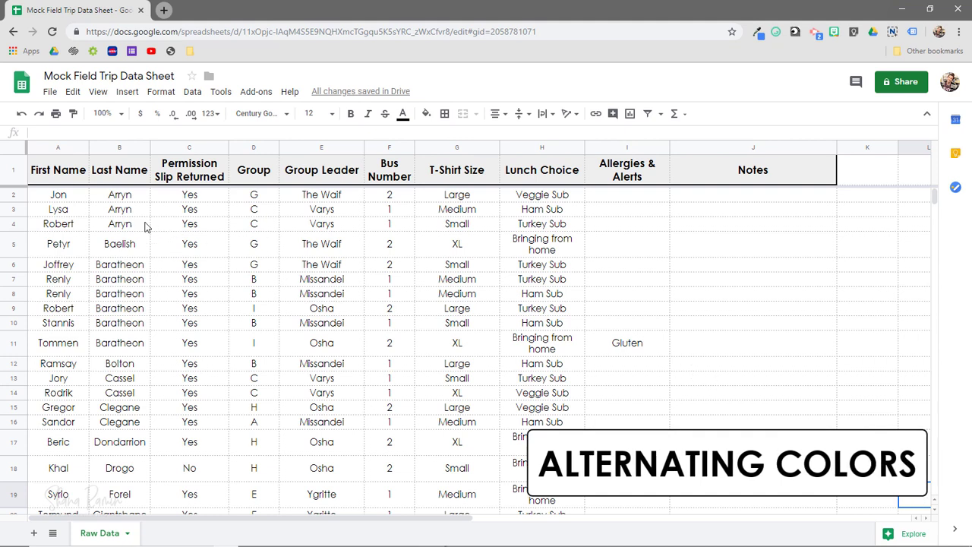
{"action": "left_click", "coordinate": [13, 211]}
{"action": "left_click", "coordinate": [12, 248]}
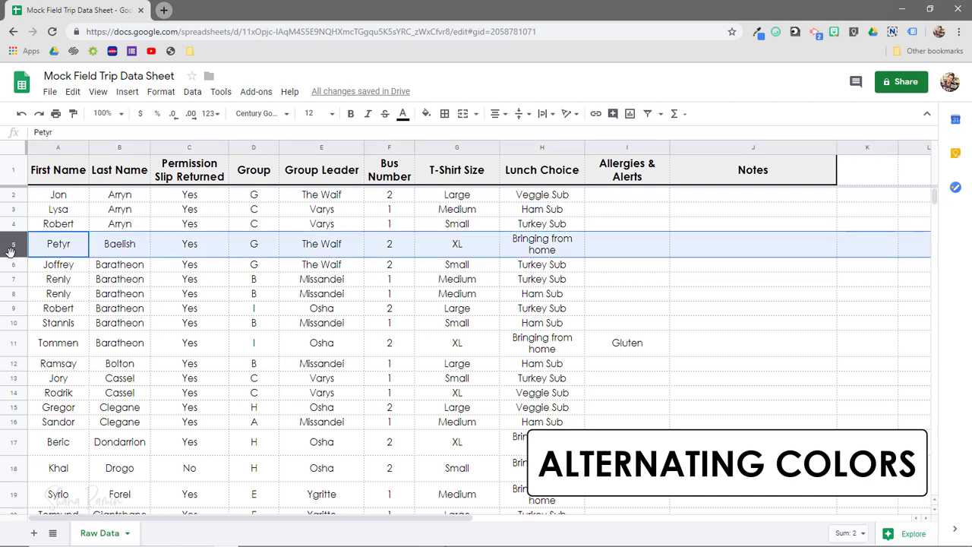
{"action": "left_click", "coordinate": [11, 279]}
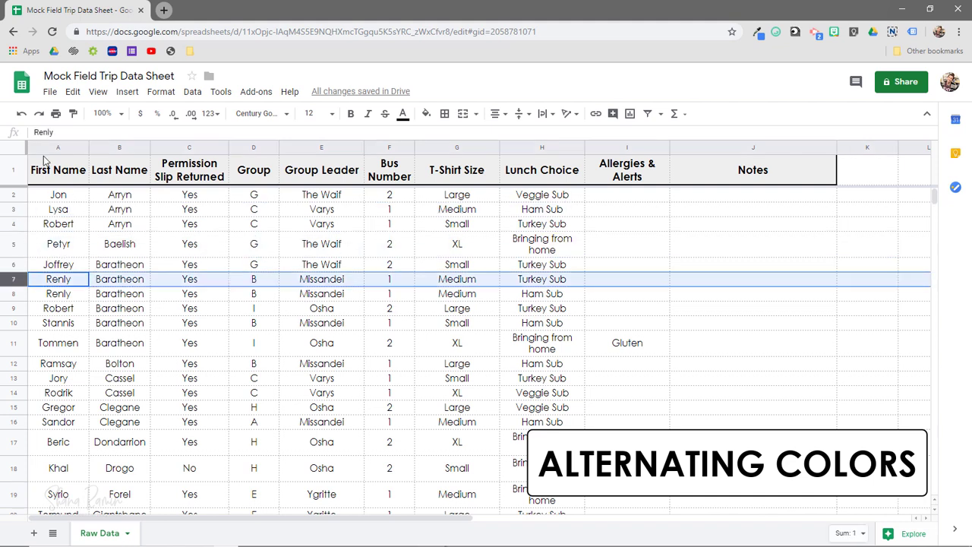
Apply alternating colors to the whole sheet using the grey default style with a header.
{"action": "left_click", "coordinate": [15, 149]}
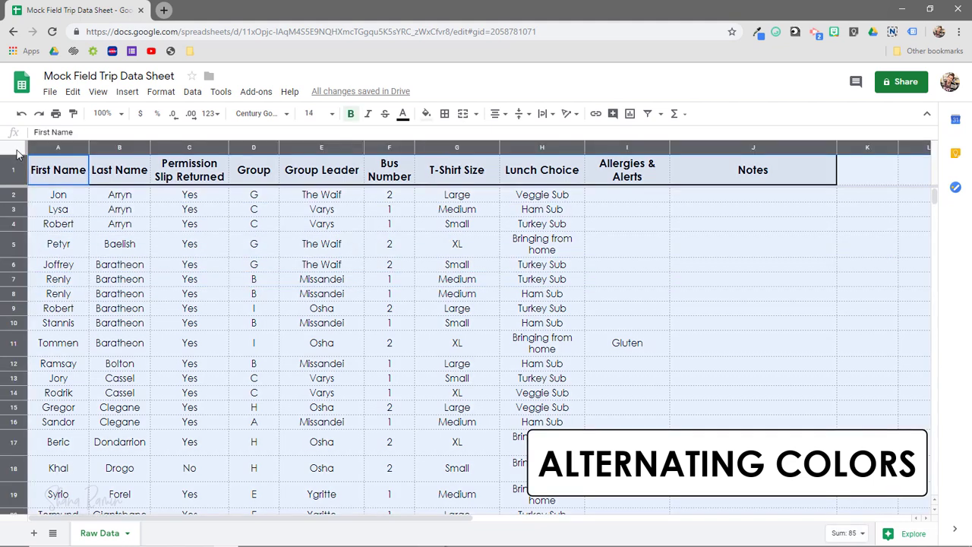
{"action": "left_click", "coordinate": [125, 93]}
{"action": "mouse_move", "coordinate": [161, 91]}
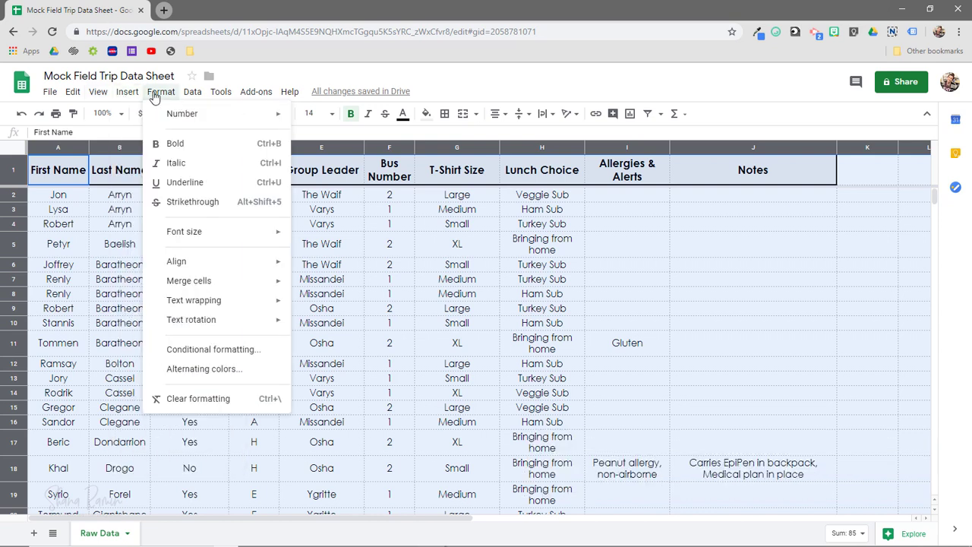
{"action": "left_click", "coordinate": [197, 371]}
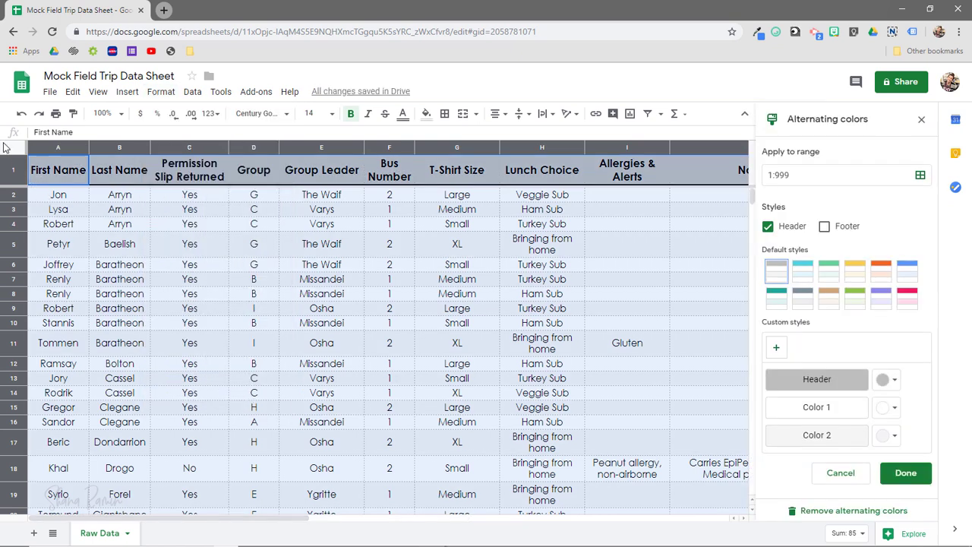
{"action": "left_click_drag", "start_coordinate": [251, 521], "coordinate": [239, 504]}
{"action": "scroll", "coordinate": [239, 494], "scroll_direction": "down", "scroll_amount": 15}
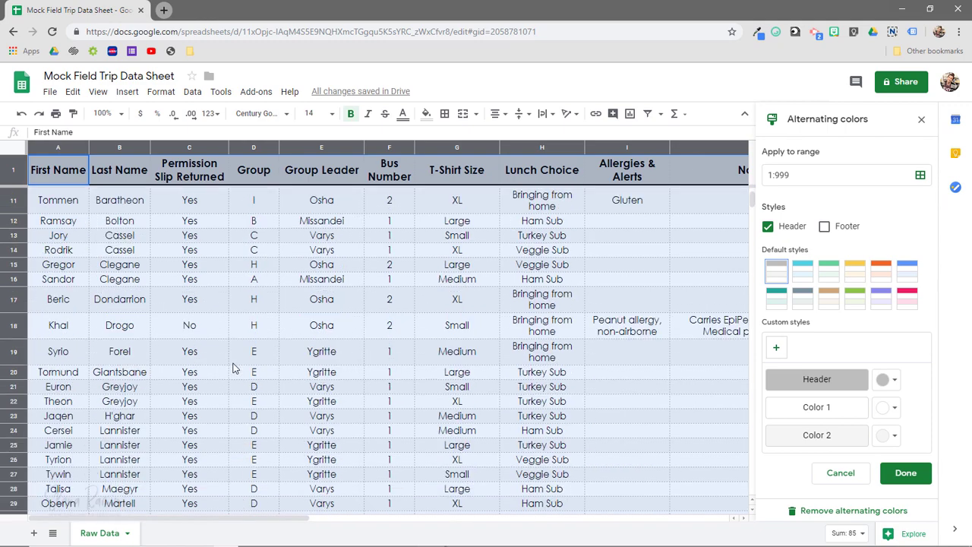
{"action": "scroll", "coordinate": [234, 369], "scroll_direction": "down", "scroll_amount": 5}
{"action": "scroll", "coordinate": [234, 369], "scroll_direction": "up", "scroll_amount": 20}
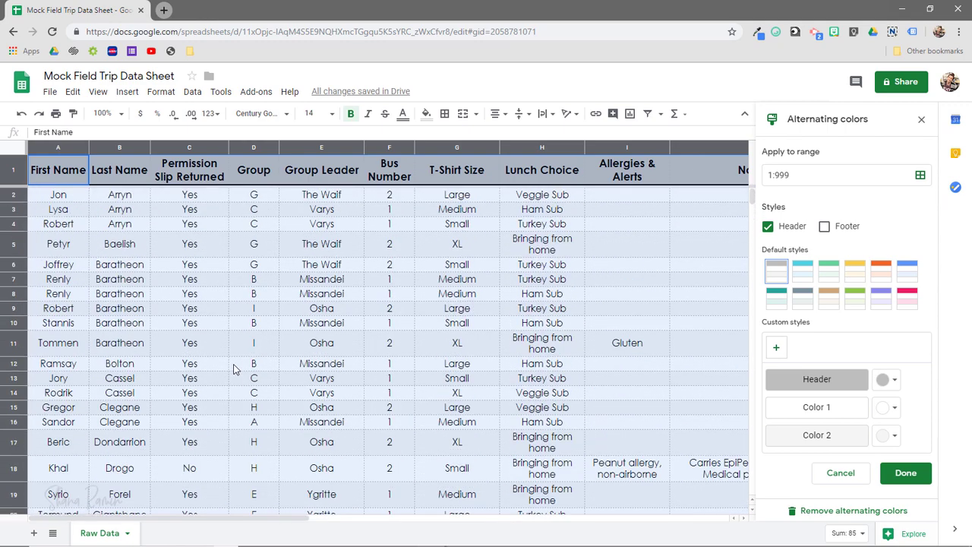
Limit the alternating colors to the range A:J and check the banding across the student rows.
{"action": "left_click", "coordinate": [920, 177]}
{"action": "key", "text": "BackSpace"}
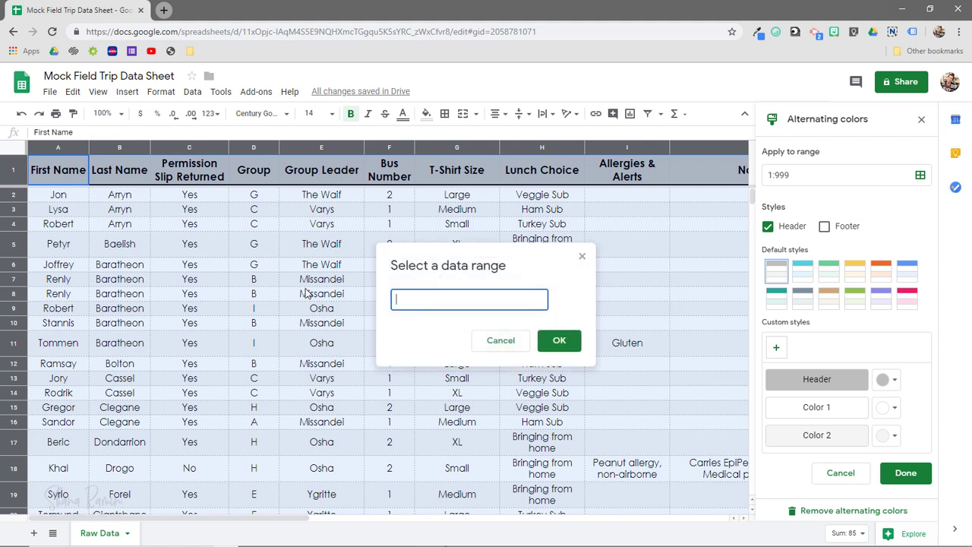
{"action": "left_click", "coordinate": [40, 146]}
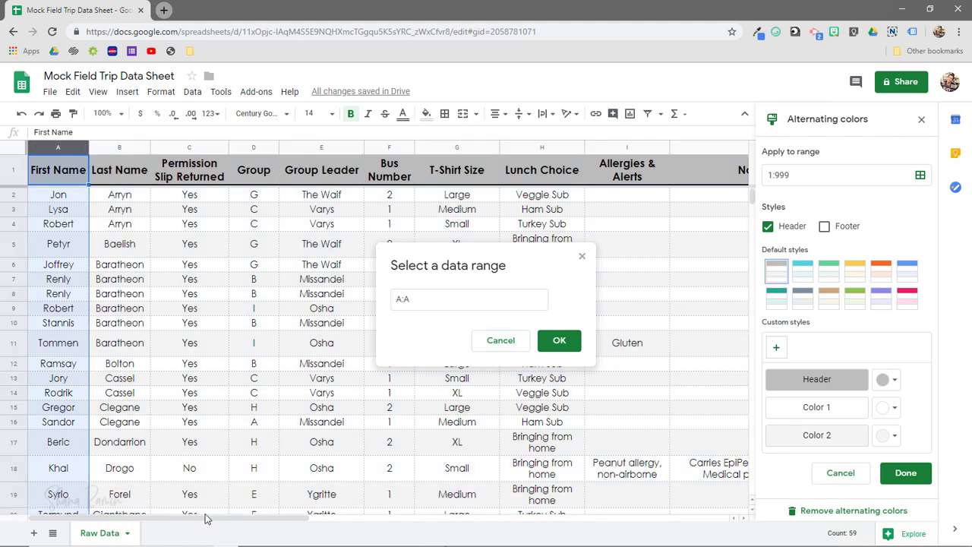
{"action": "left_click_drag", "start_coordinate": [214, 521], "coordinate": [294, 521]}
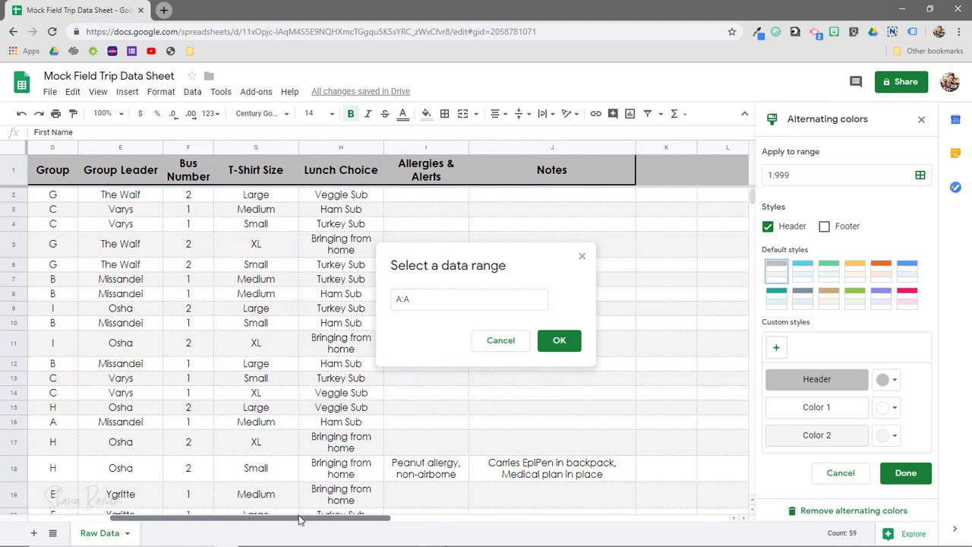
{"action": "left_click", "coordinate": [514, 146], "text": "shift"}
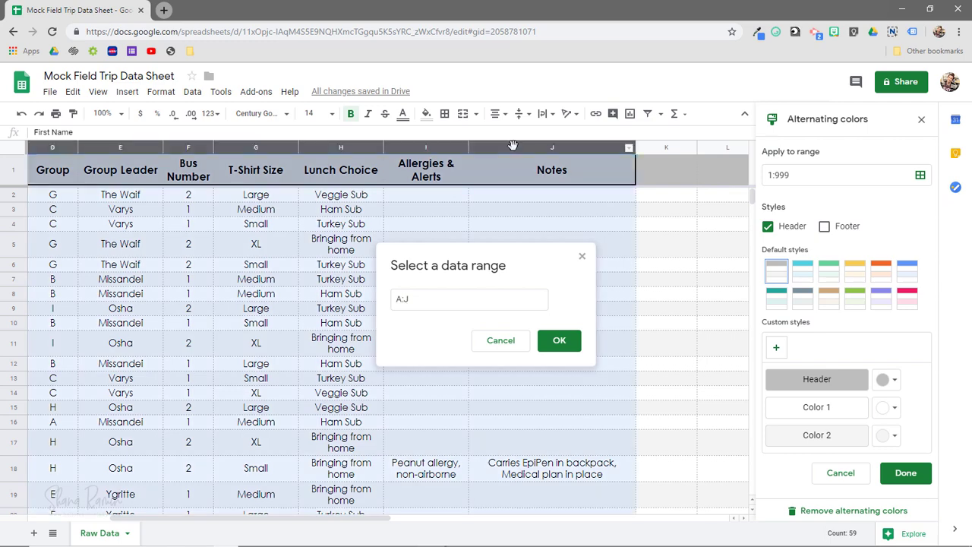
{"action": "left_click", "coordinate": [561, 343]}
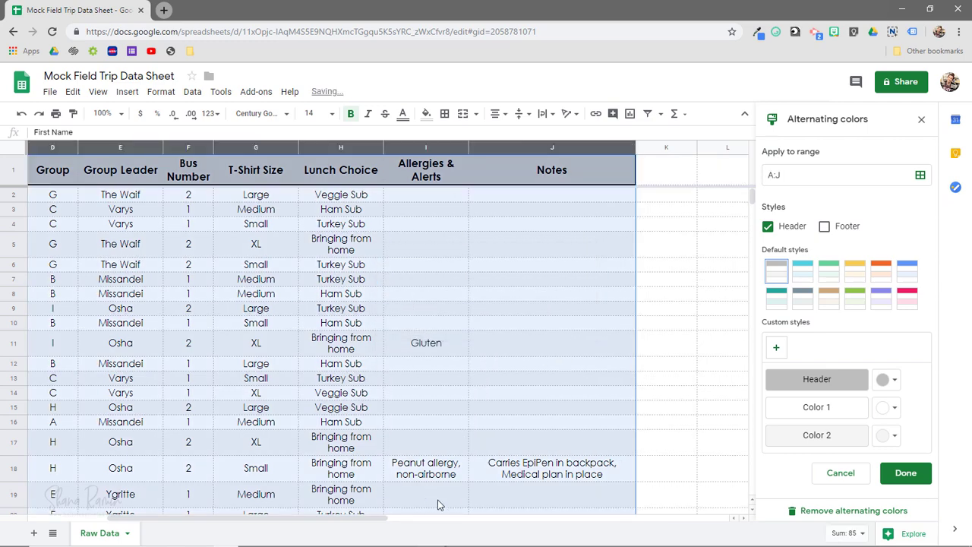
{"action": "left_click", "coordinate": [703, 473]}
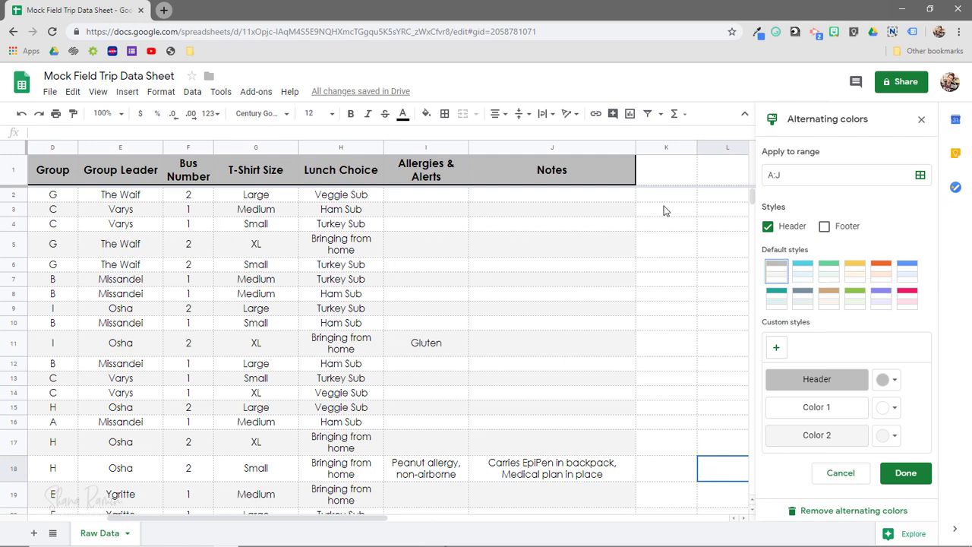
{"action": "scroll", "coordinate": [663, 211], "scroll_direction": "down", "scroll_amount": 6}
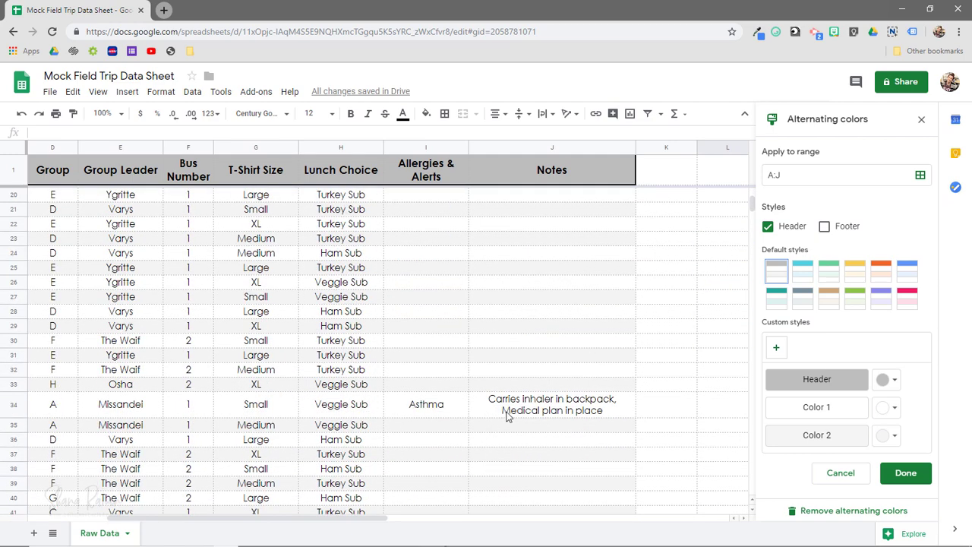
{"action": "left_click_drag", "start_coordinate": [380, 519], "coordinate": [278, 503]}
{"action": "scroll", "coordinate": [299, 366], "scroll_direction": "up", "scroll_amount": 2}
{"action": "scroll", "coordinate": [299, 366], "scroll_direction": "up", "scroll_amount": 4}
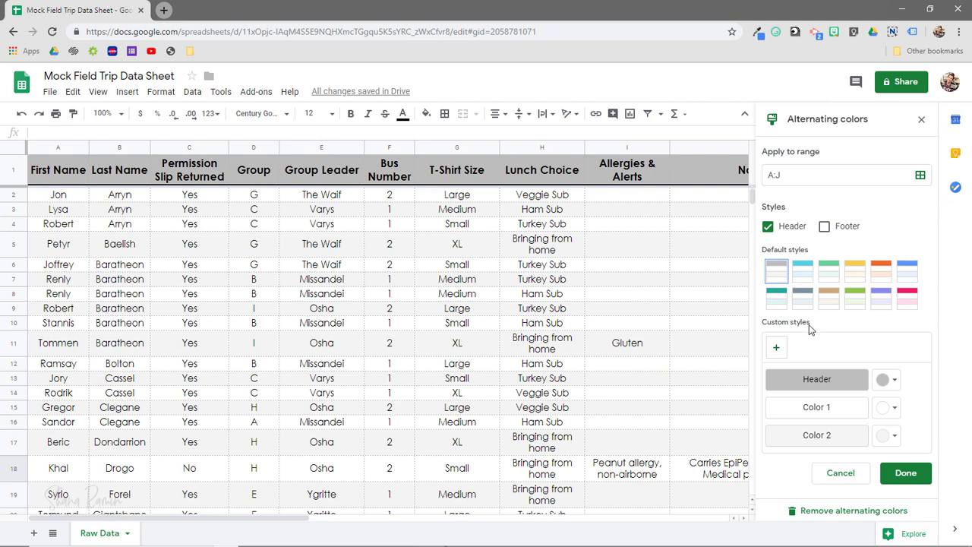
Try the cyan, yellow, orange and blue default styles for the alternating colors.
{"action": "left_click", "coordinate": [804, 283]}
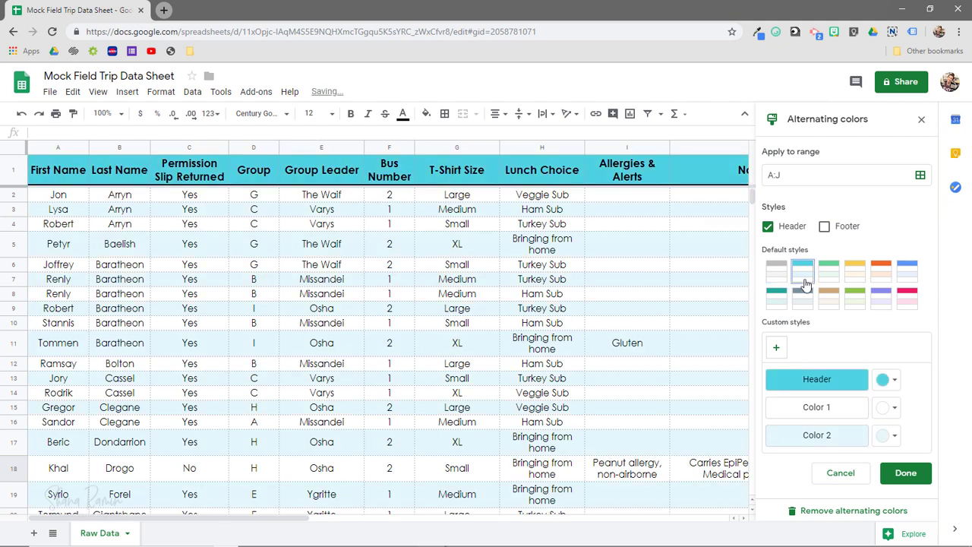
{"action": "left_click", "coordinate": [855, 278]}
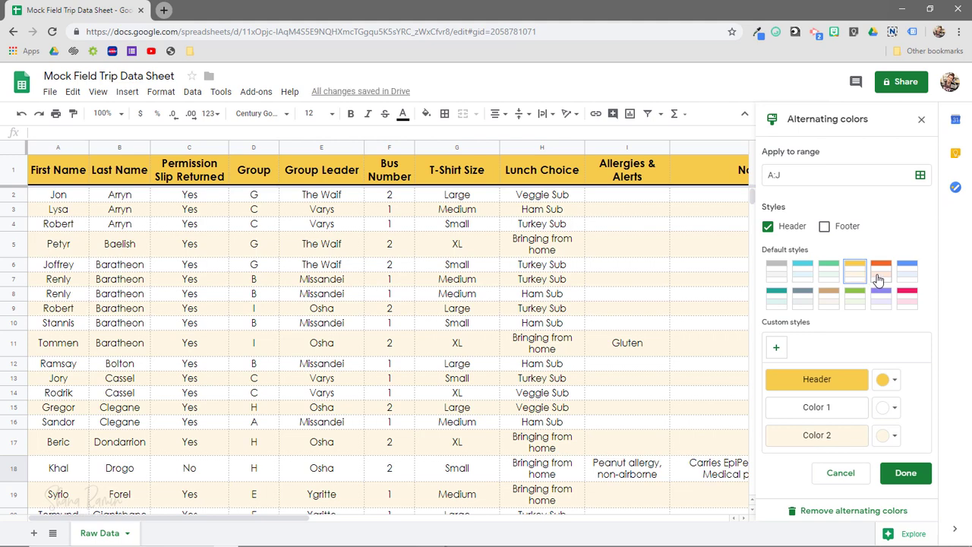
{"action": "left_click", "coordinate": [878, 279]}
{"action": "left_click", "coordinate": [906, 279]}
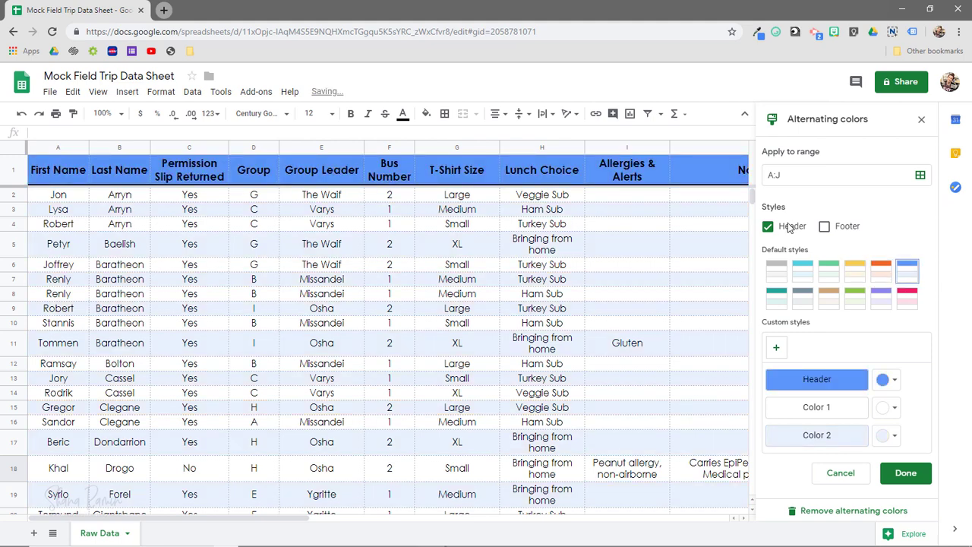
Try the slate grey-blue default style, turning its Header option off and back on.
{"action": "left_click", "coordinate": [802, 296]}
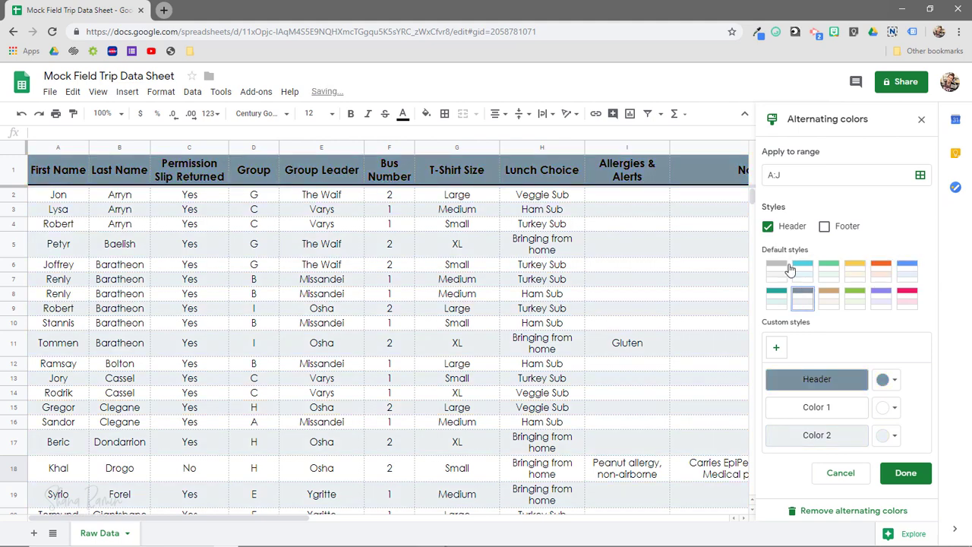
{"action": "left_click", "coordinate": [768, 227]}
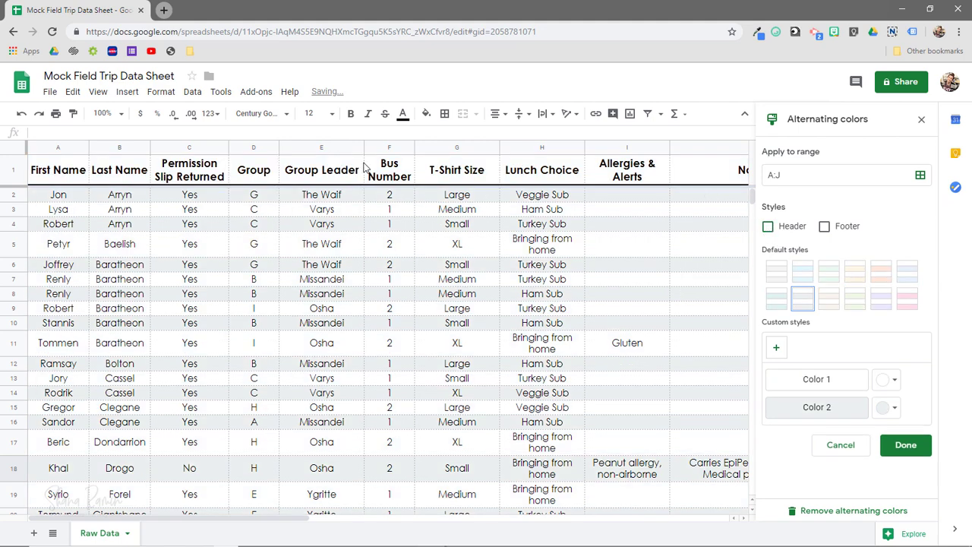
{"action": "left_click", "coordinate": [768, 227]}
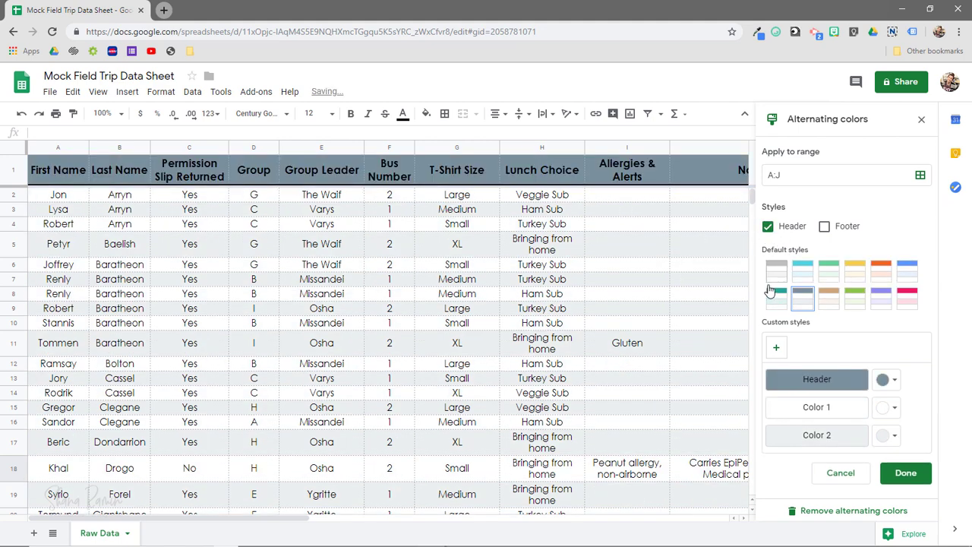
Preview green alternating colors, then set the light grey default style with a header.
{"action": "left_click", "coordinate": [775, 299]}
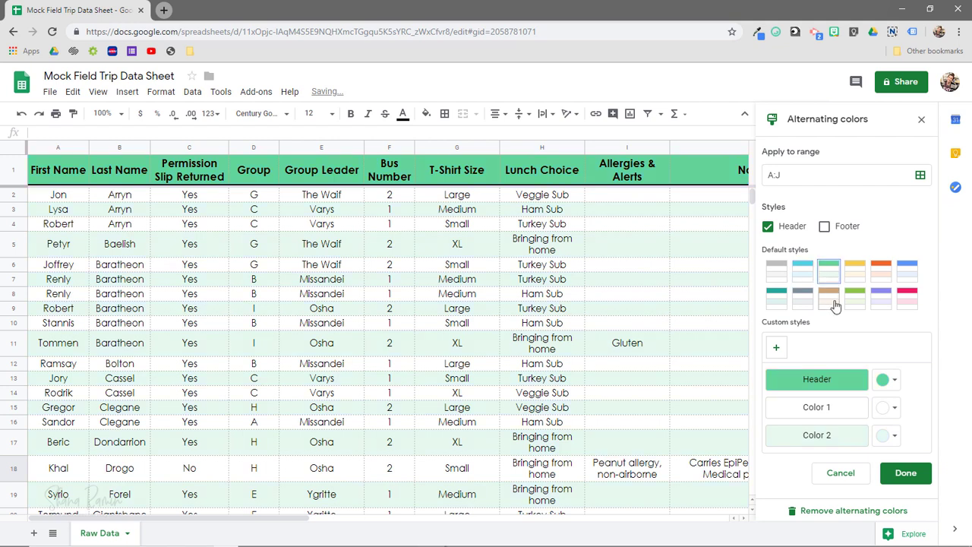
{"action": "left_click", "coordinate": [778, 272]}
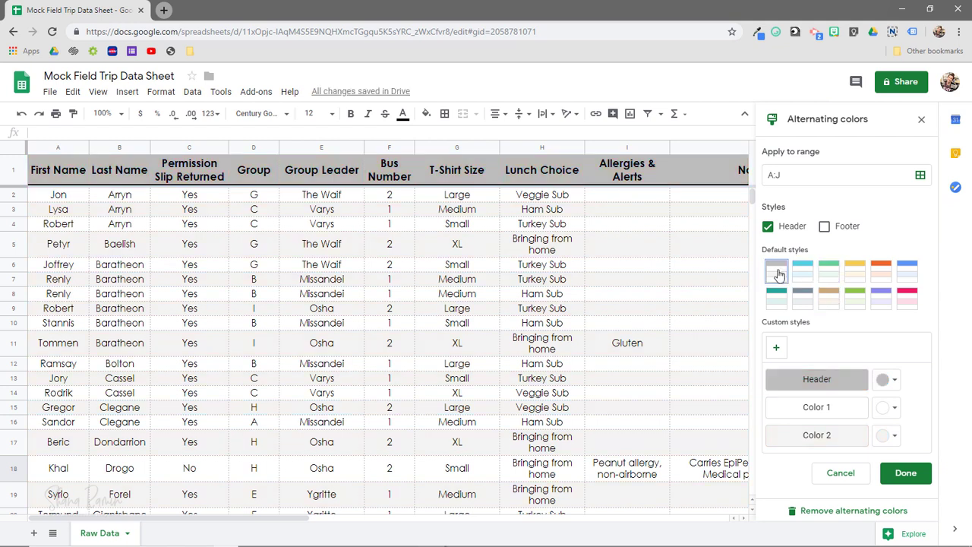
{"action": "left_click", "coordinate": [779, 275]}
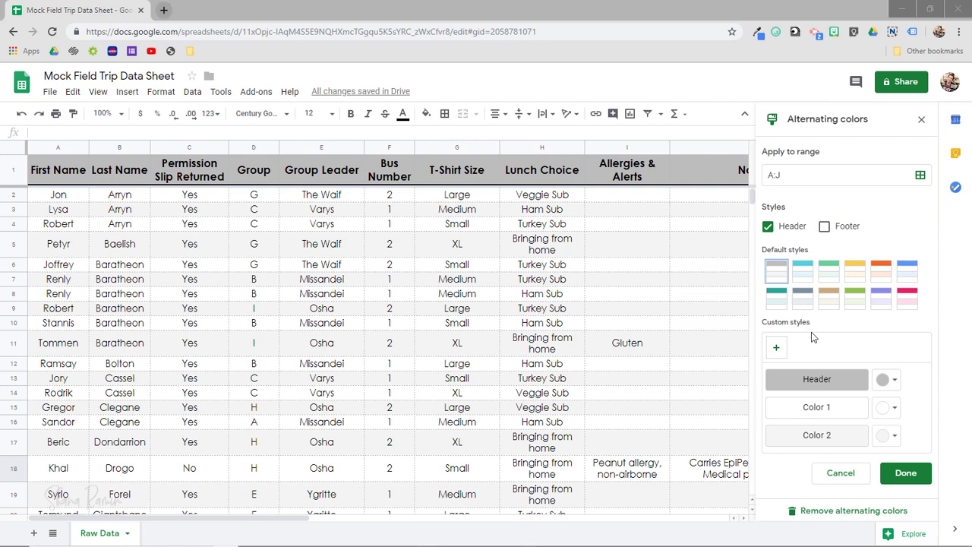
Set the slate grey-blue default style as the alternating colors and close the alternating colors settings.
{"action": "left_click", "coordinate": [804, 302]}
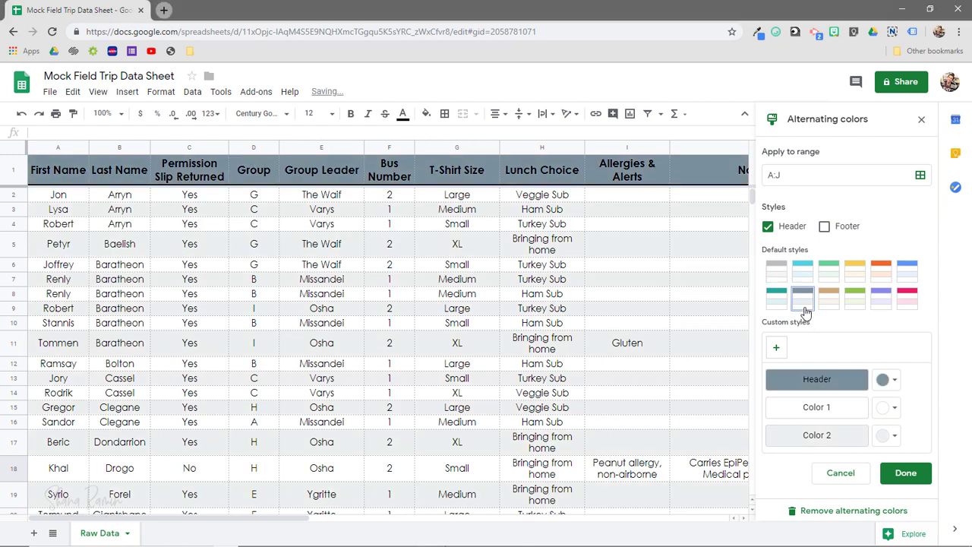
{"action": "left_click", "coordinate": [922, 120]}
{"action": "left_click", "coordinate": [357, 344]}
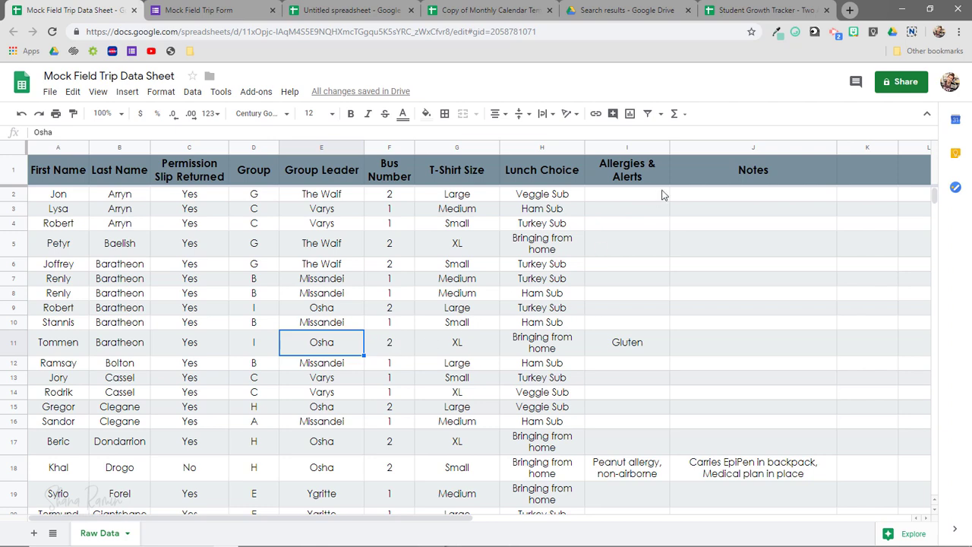
Switch to the Student Growth Tracker - Two Assessments spreadsheet and insert 8 rows above row 36 of its Example sheet.
{"action": "left_click", "coordinate": [748, 13]}
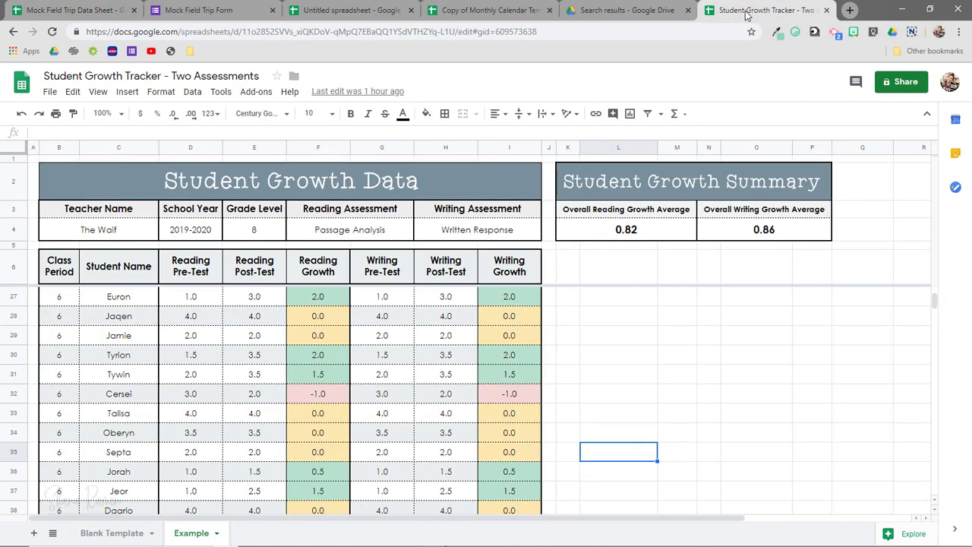
{"action": "scroll", "coordinate": [322, 392], "scroll_direction": "up", "scroll_amount": 5}
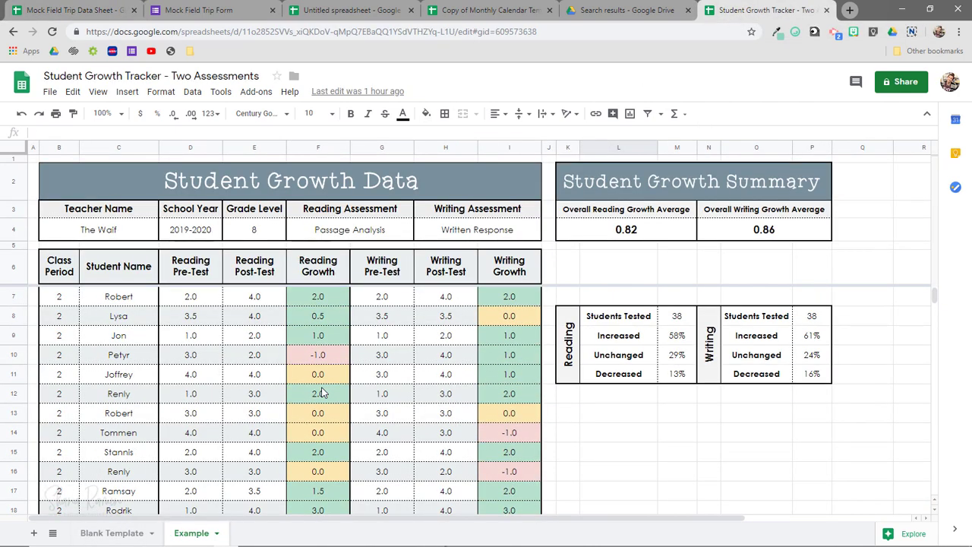
{"action": "scroll", "coordinate": [95, 323], "scroll_direction": "down", "scroll_amount": 4}
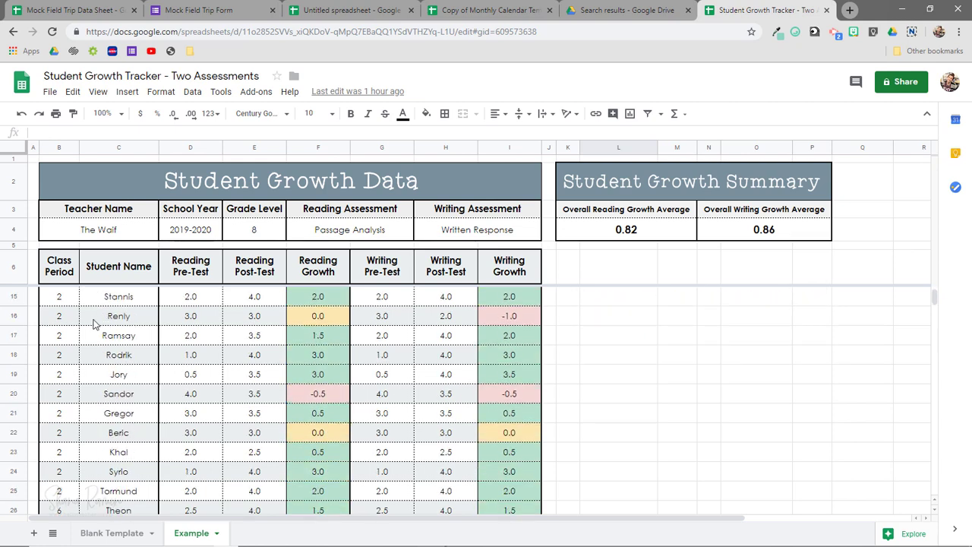
{"action": "scroll", "coordinate": [94, 323], "scroll_direction": "down", "scroll_amount": 3}
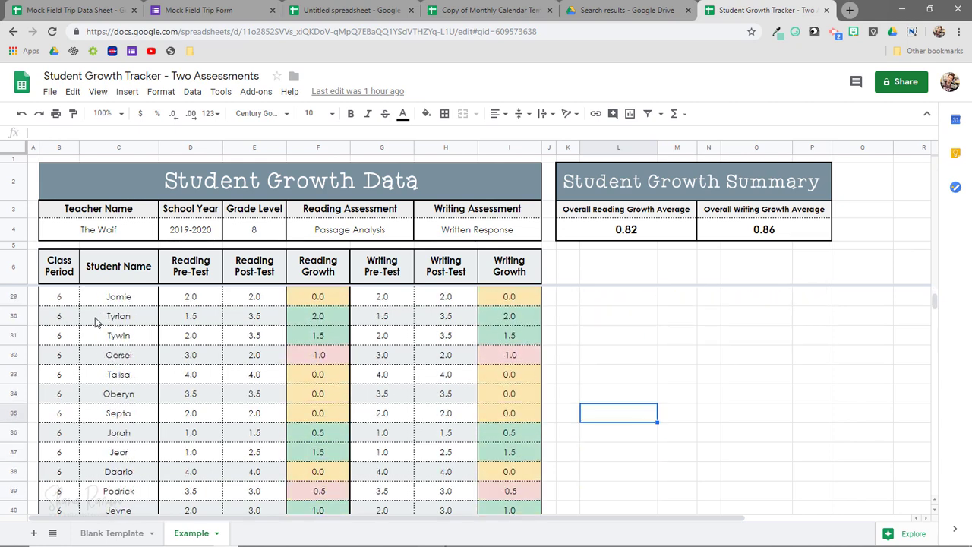
{"action": "scroll", "coordinate": [96, 322], "scroll_direction": "down", "scroll_amount": 1}
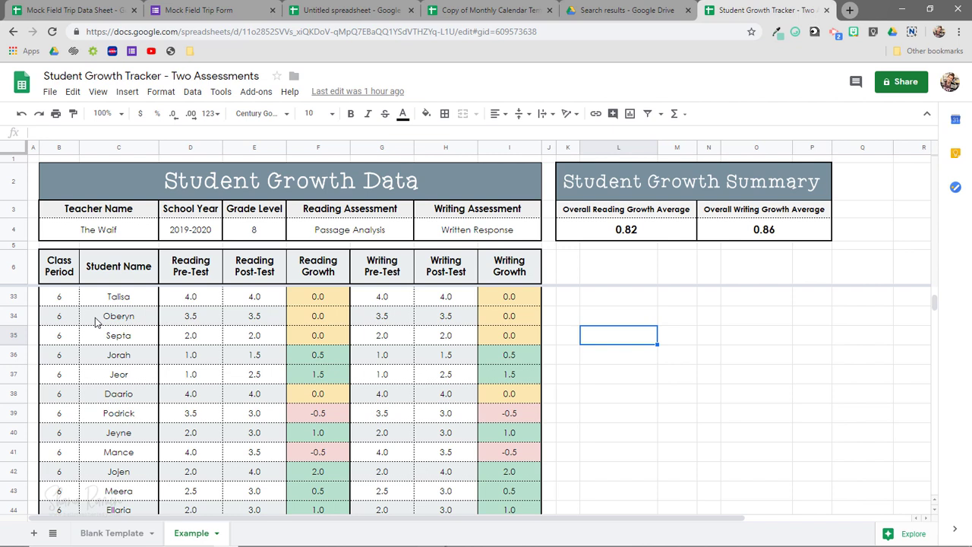
{"action": "left_click", "coordinate": [17, 355]}
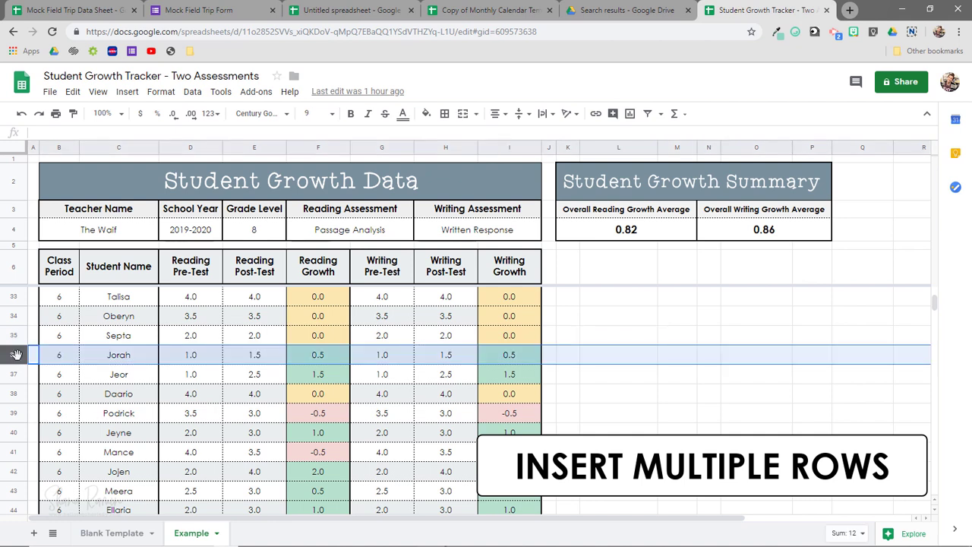
{"action": "left_click", "coordinate": [13, 492], "text": "shift"}
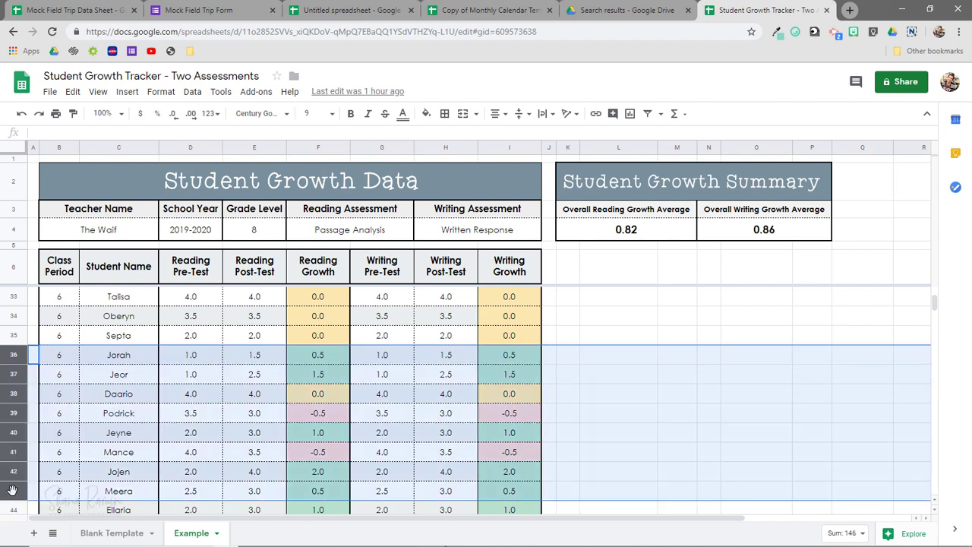
{"action": "right_click", "coordinate": [13, 490]}
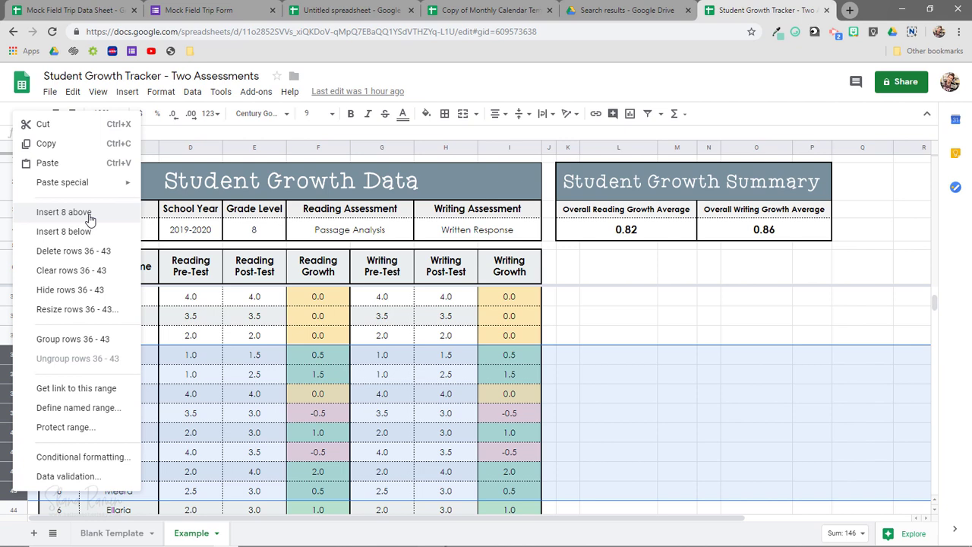
{"action": "left_click", "coordinate": [89, 216]}
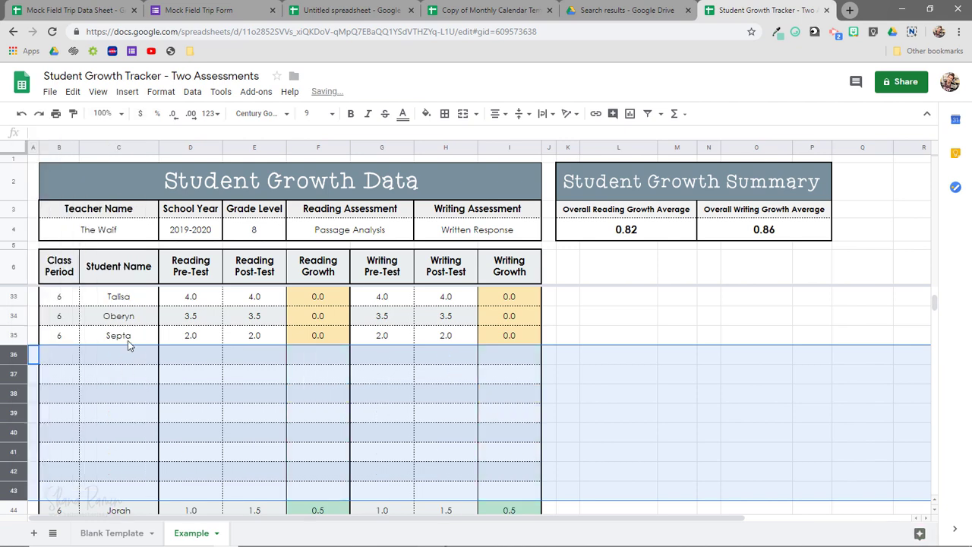
Fill the Reading Growth formula from F35 down through F43 to cover the inserted blank rows.
{"action": "left_click", "coordinate": [131, 335]}
{"action": "scroll", "coordinate": [83, 355], "scroll_direction": "down", "scroll_amount": 1}
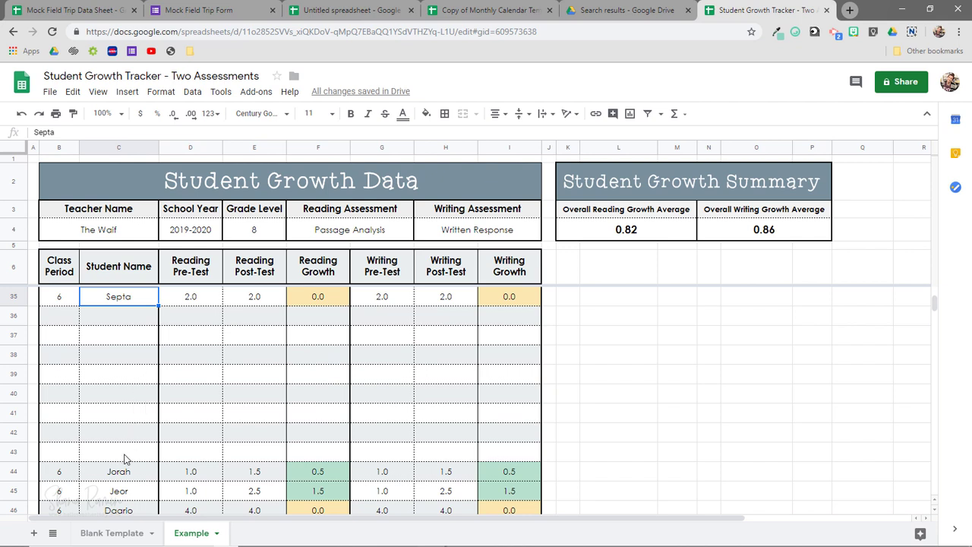
{"action": "scroll", "coordinate": [139, 345], "scroll_direction": "up", "scroll_amount": 1}
{"action": "scroll", "coordinate": [139, 346], "scroll_direction": "down", "scroll_amount": 1}
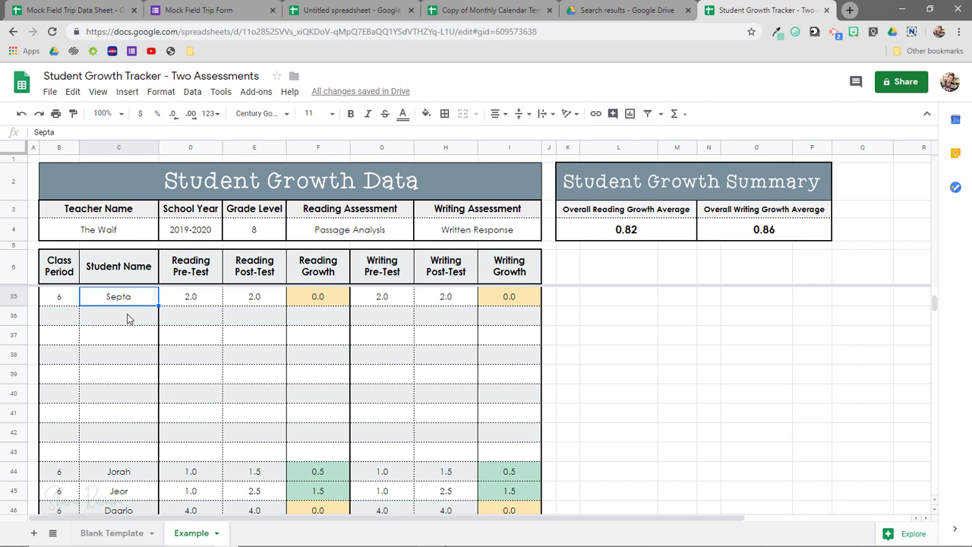
{"action": "left_click", "coordinate": [336, 297]}
{"action": "scroll", "coordinate": [336, 300], "scroll_direction": "up", "scroll_amount": 8}
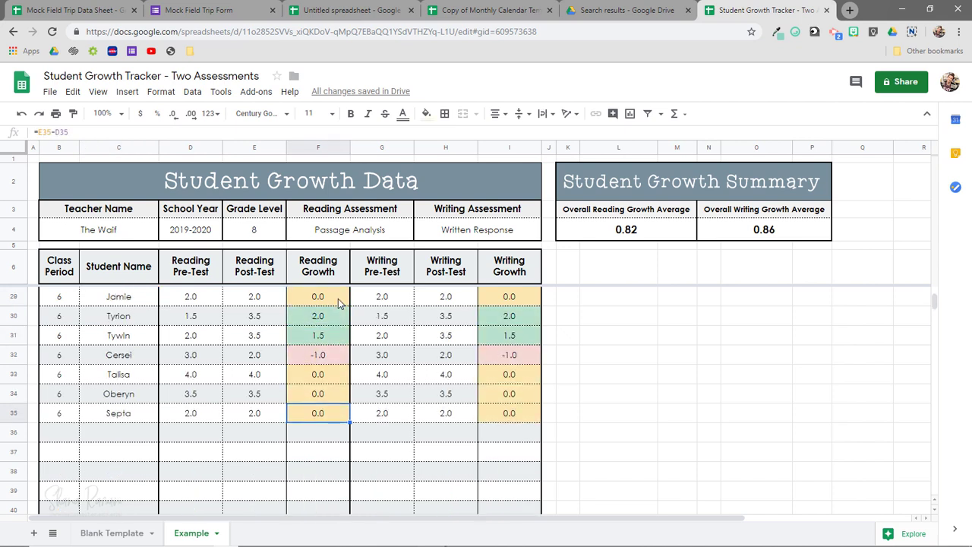
{"action": "scroll", "coordinate": [338, 308], "scroll_direction": "up", "scroll_amount": 5}
{"action": "scroll", "coordinate": [338, 307], "scroll_direction": "down", "scroll_amount": 5}
{"action": "scroll", "coordinate": [338, 307], "scroll_direction": "down", "scroll_amount": 8}
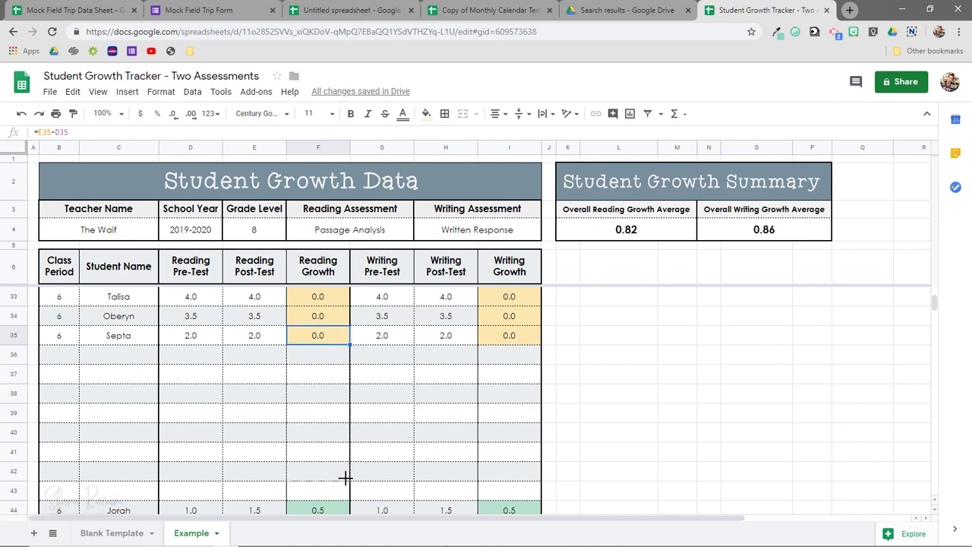
{"action": "left_click_drag", "start_coordinate": [345, 490], "coordinate": [344, 490]}
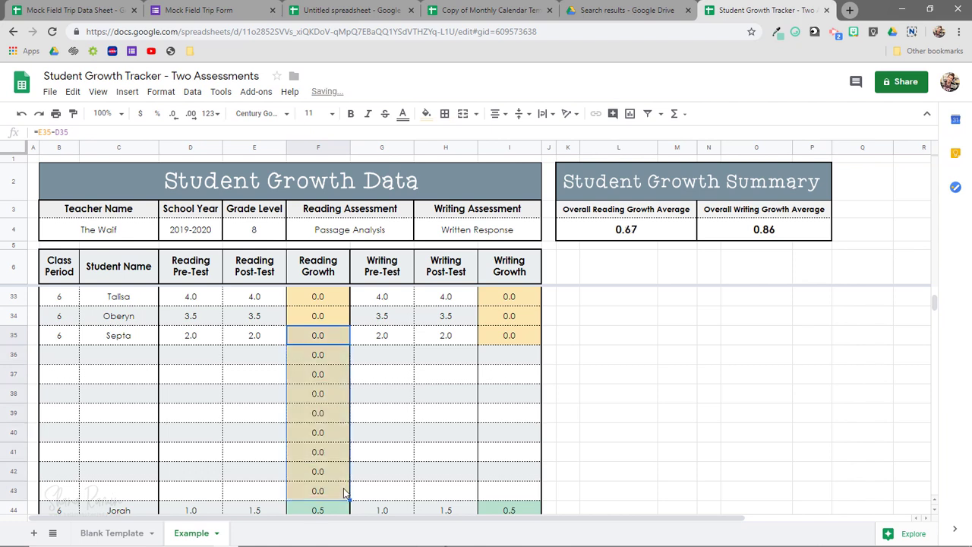
Fill the Writing Growth formula from I35 down through I43 and check the formulas in I49 to I51.
{"action": "left_click", "coordinate": [528, 341]}
{"action": "left_click_drag", "start_coordinate": [538, 348], "coordinate": [528, 493]}
{"action": "scroll", "coordinate": [524, 456], "scroll_direction": "down", "scroll_amount": 3}
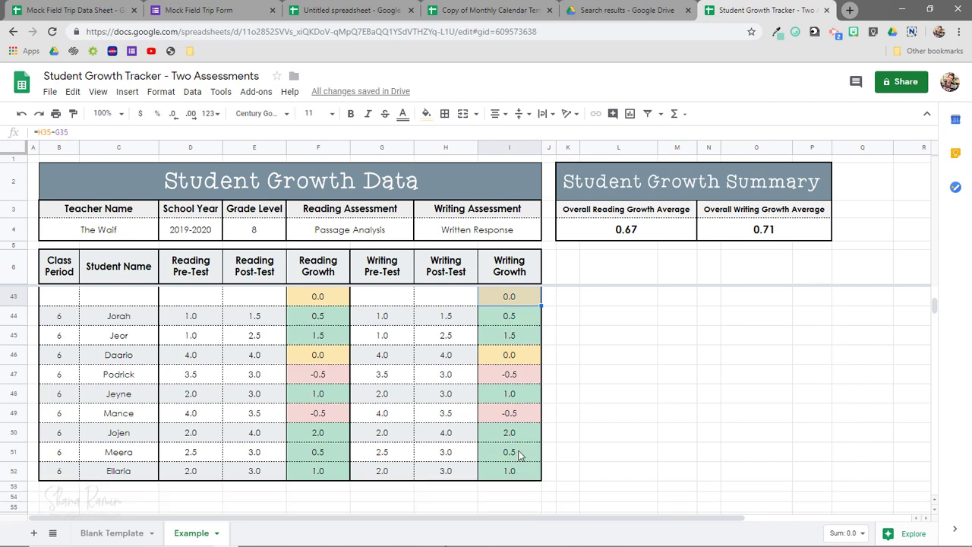
{"action": "left_click", "coordinate": [521, 455]}
{"action": "left_click", "coordinate": [521, 433]}
{"action": "left_click", "coordinate": [521, 415]}
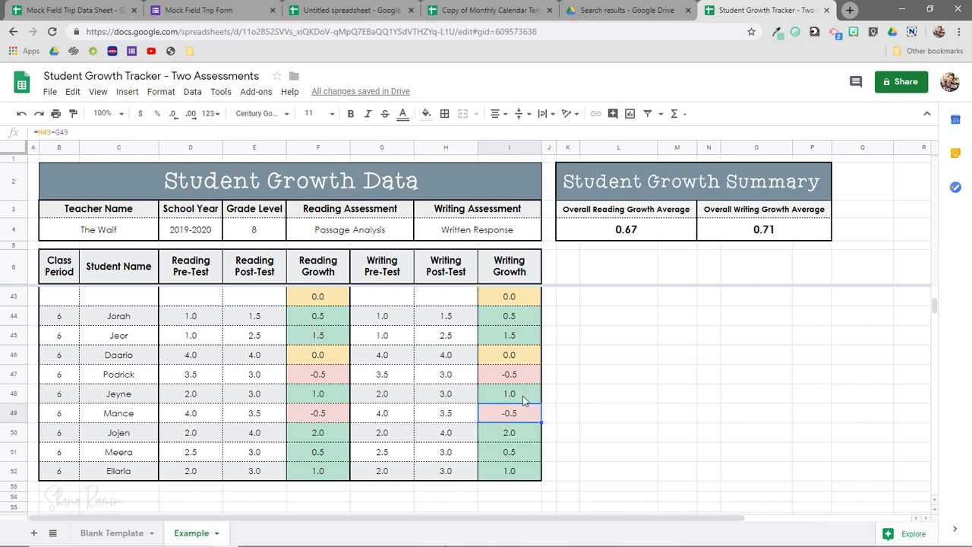
{"action": "scroll", "coordinate": [523, 395], "scroll_direction": "up", "scroll_amount": 8}
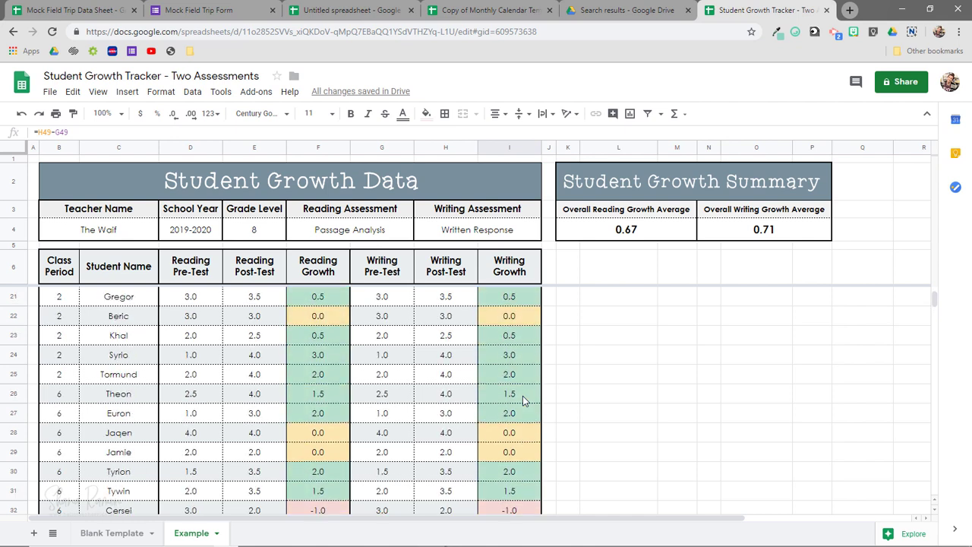
Unmerge the overall reading and writing growth average values and labels in the Student Growth Summary, rows 3 and 4.
{"action": "left_click", "coordinate": [749, 417]}
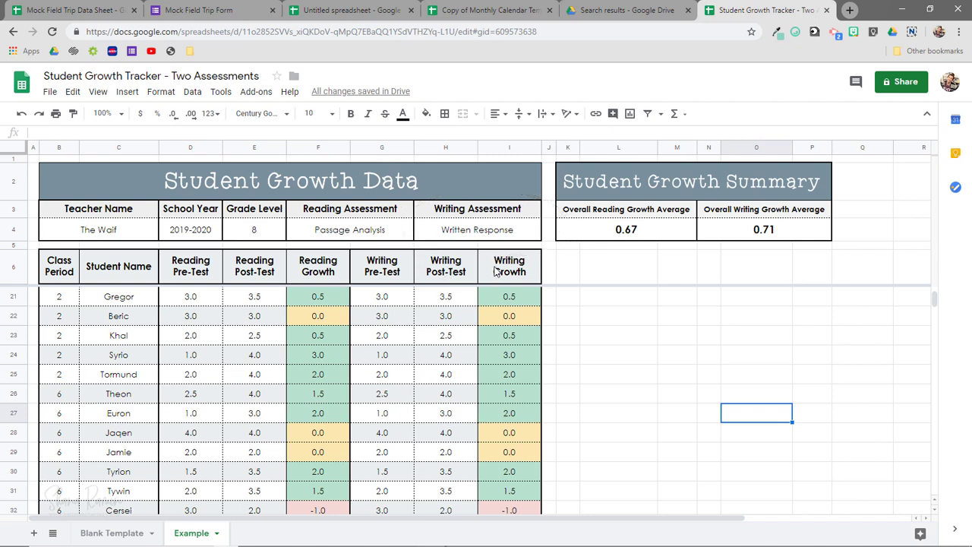
{"action": "left_click", "coordinate": [673, 230]}
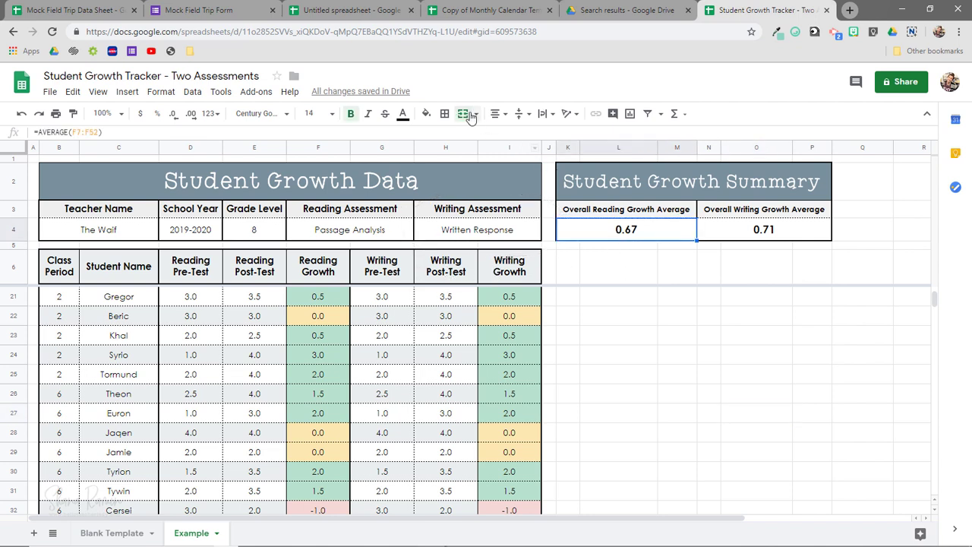
{"action": "key", "text": "ctrl+shift+l"}
{"action": "left_click", "coordinate": [734, 233], "text": "shift"}
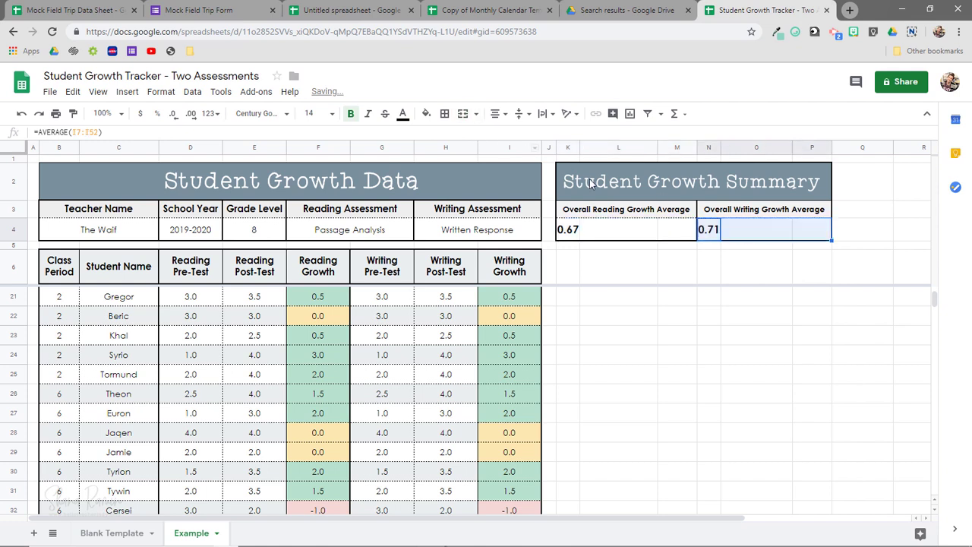
{"action": "key", "text": "ctrl+shift+l"}
{"action": "key", "text": "Up"}
{"action": "left_click", "coordinate": [463, 117]}
{"action": "left_click", "coordinate": [735, 242]}
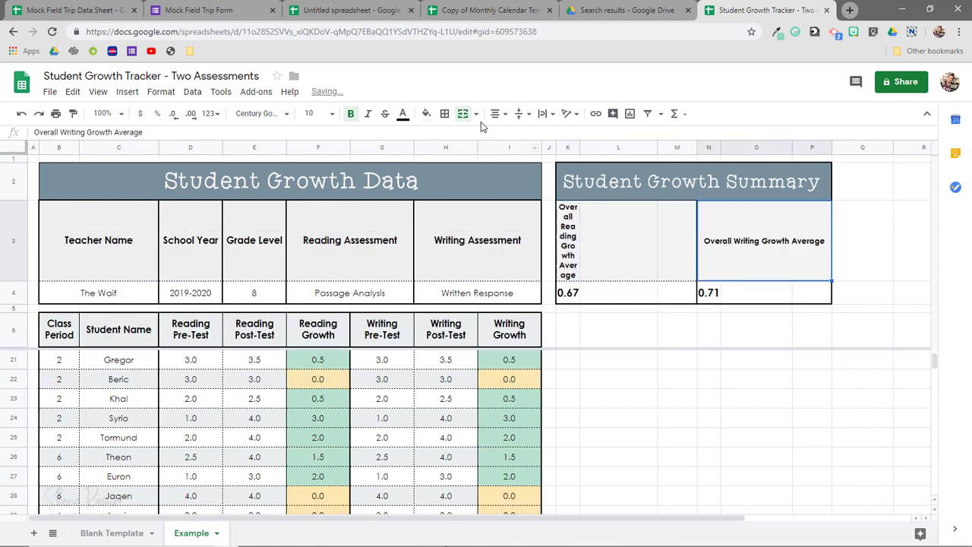
{"action": "left_click", "coordinate": [461, 114]}
{"action": "left_click", "coordinate": [672, 344]}
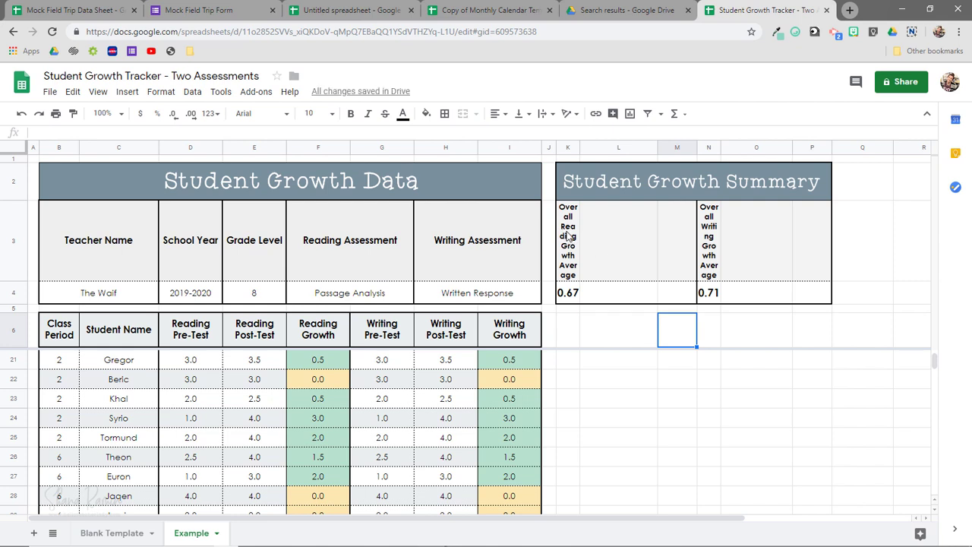
Merge K3:M3 for the Overall Reading Growth Average label and N3:P3 for the Overall Writing Growth Average label.
{"action": "left_click", "coordinate": [568, 235]}
{"action": "left_click", "coordinate": [682, 239], "text": "shift"}
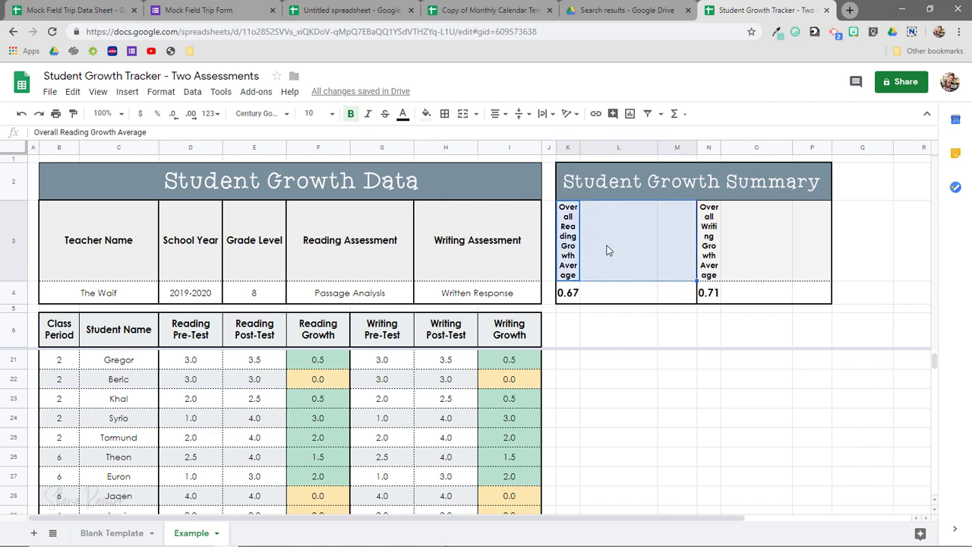
{"action": "left_click", "coordinate": [466, 116]}
{"action": "left_click", "coordinate": [708, 237]}
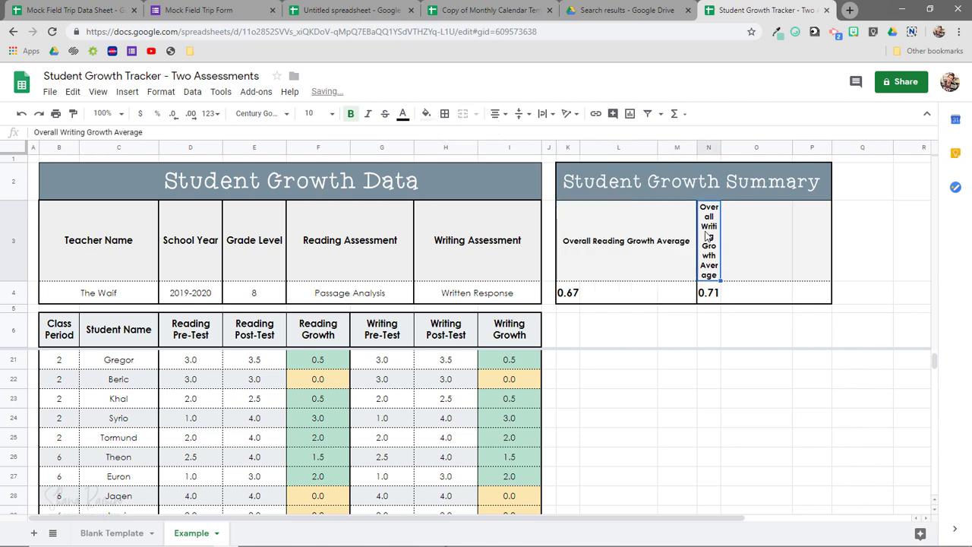
{"action": "left_click", "coordinate": [803, 244], "text": "shift"}
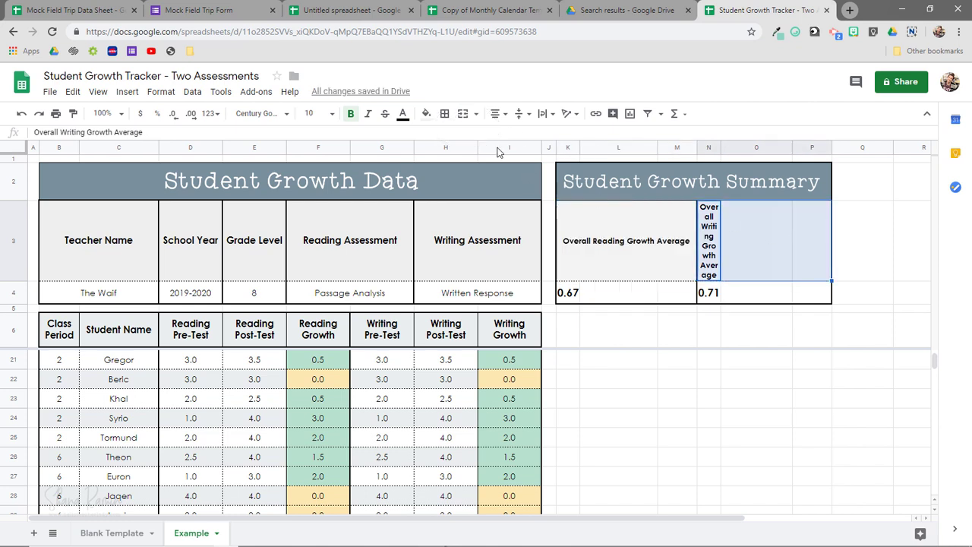
{"action": "left_click", "coordinate": [466, 114]}
Merge K4:M4 around the overall reading average value and N4:P4 around the overall writing average value.
{"action": "left_click", "coordinate": [568, 230]}
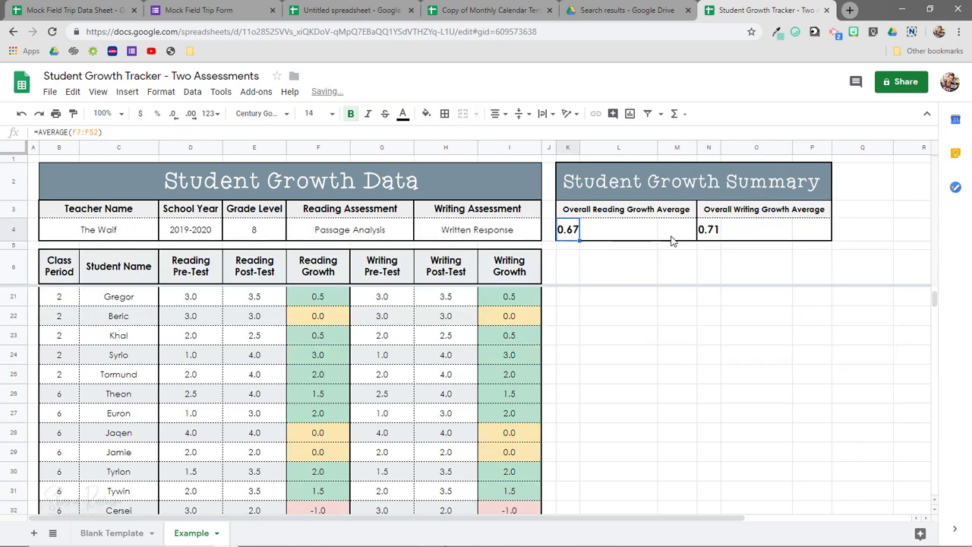
{"action": "left_click", "coordinate": [677, 240], "text": "shift"}
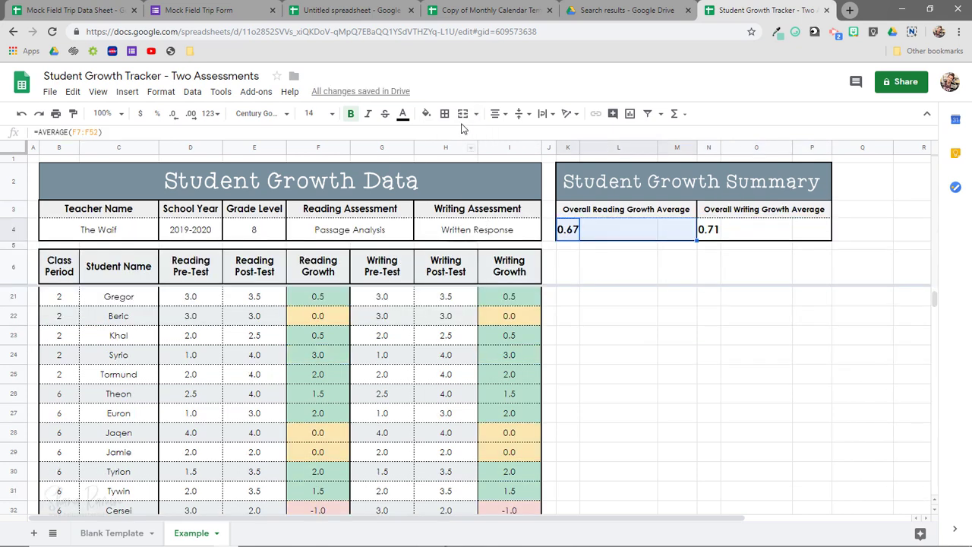
{"action": "left_click", "coordinate": [465, 115]}
{"action": "left_click", "coordinate": [706, 234]}
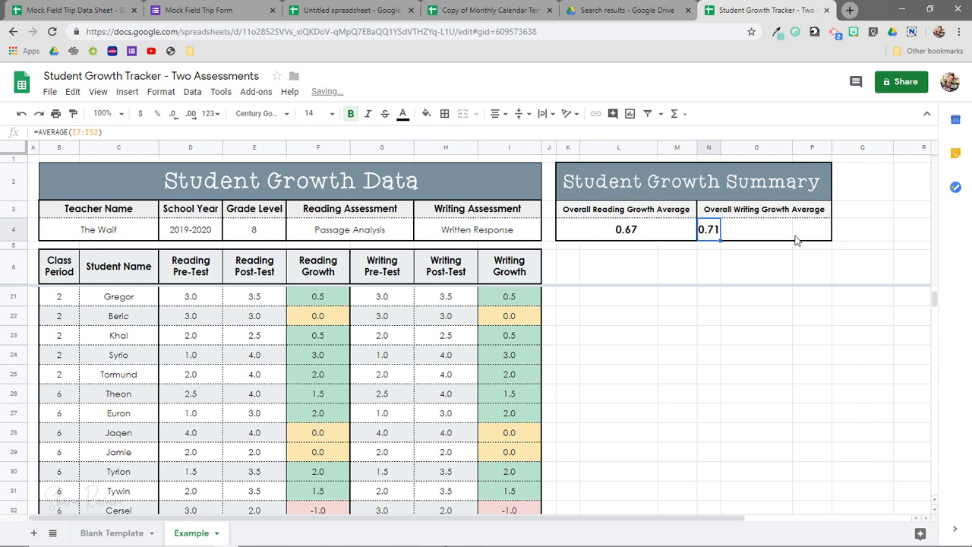
{"action": "left_click", "coordinate": [804, 240], "text": "shift"}
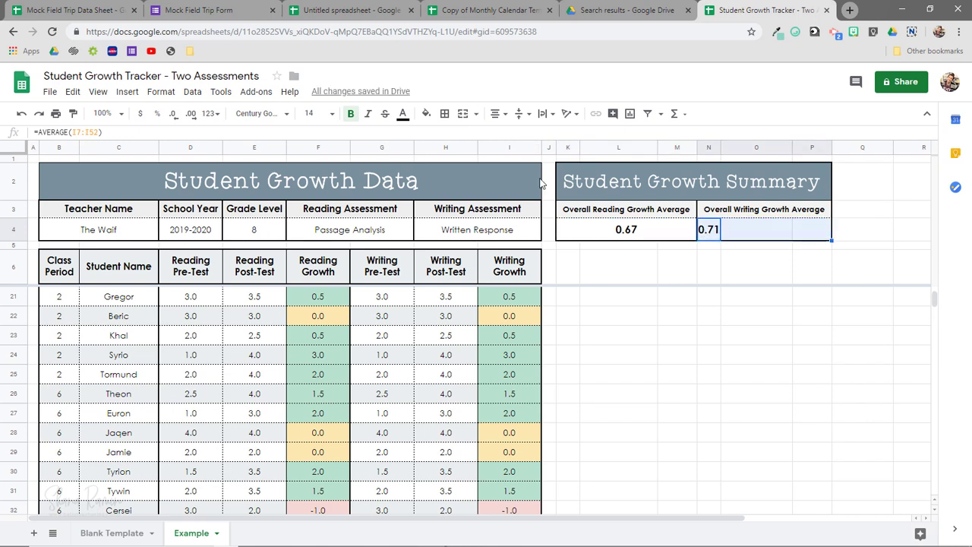
{"action": "left_click", "coordinate": [463, 114]}
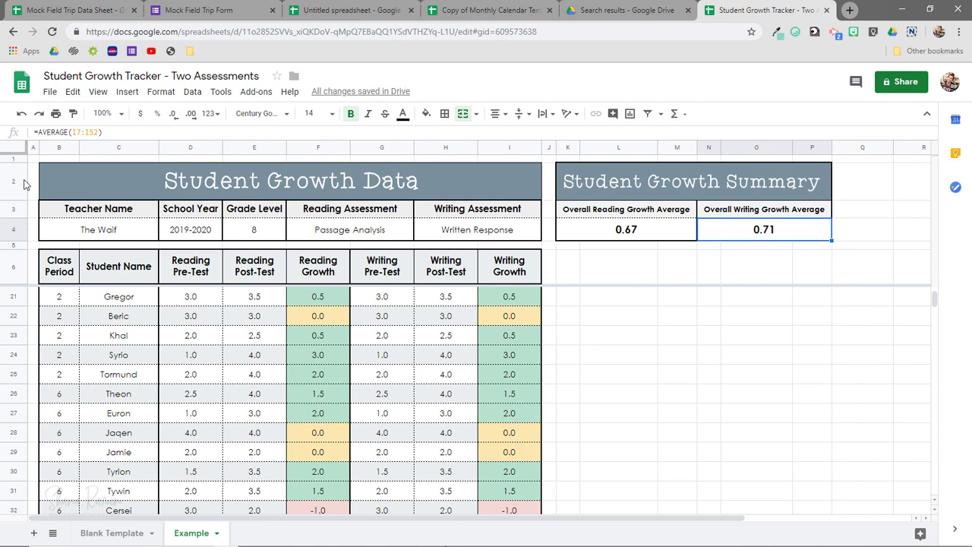
{"action": "left_click", "coordinate": [646, 235]}
{"action": "left_click", "coordinate": [669, 273]}
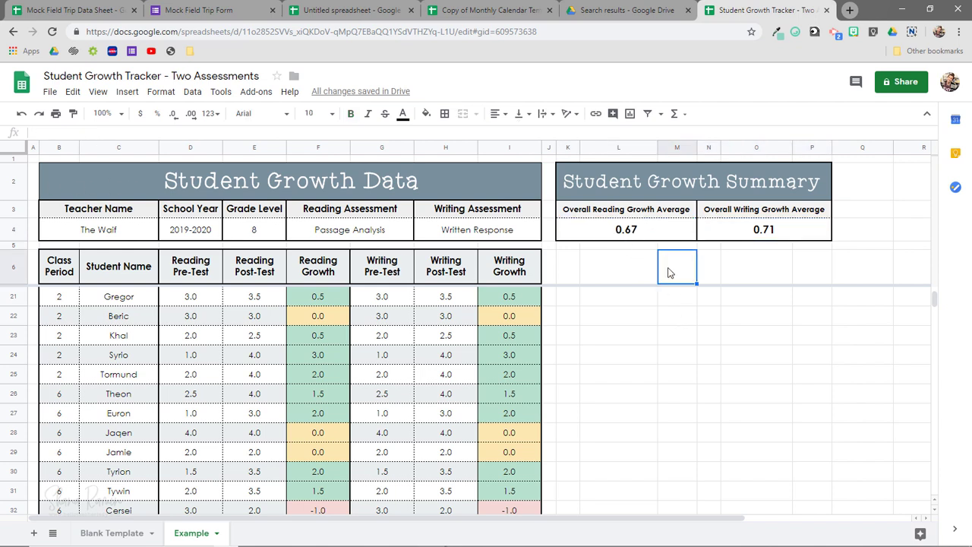
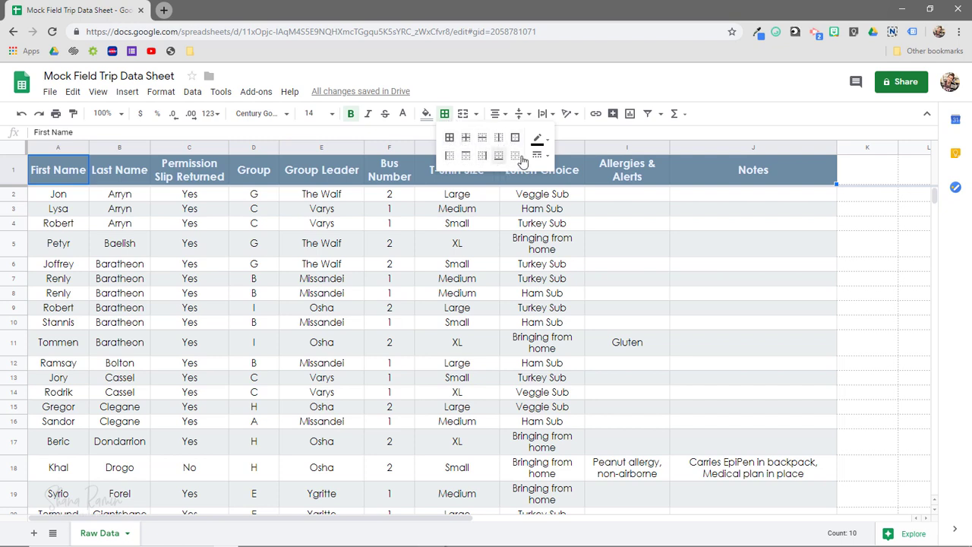
Apply a medium-weight black outer border around the header row A1:J1.
{"action": "left_click", "coordinate": [541, 139]}
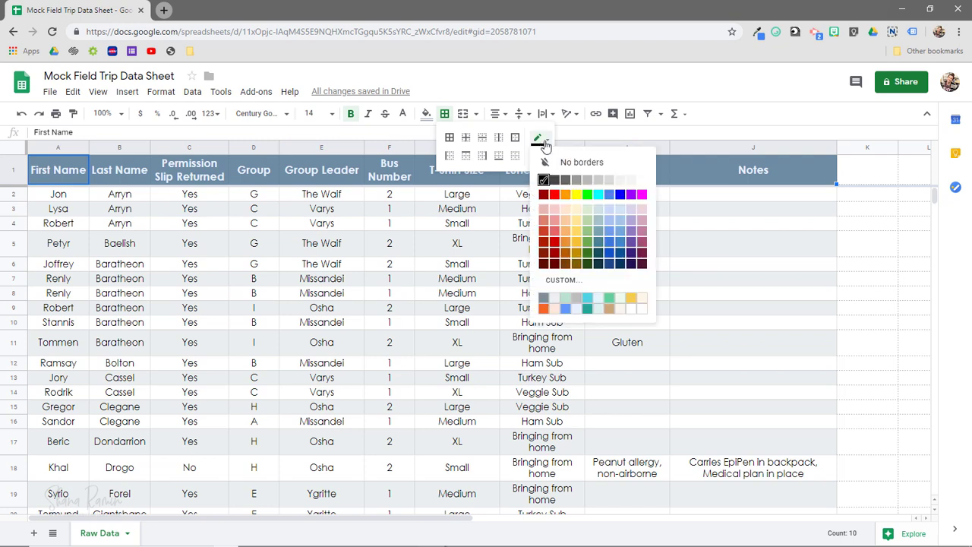
{"action": "left_click", "coordinate": [538, 139]}
{"action": "left_click", "coordinate": [547, 157]}
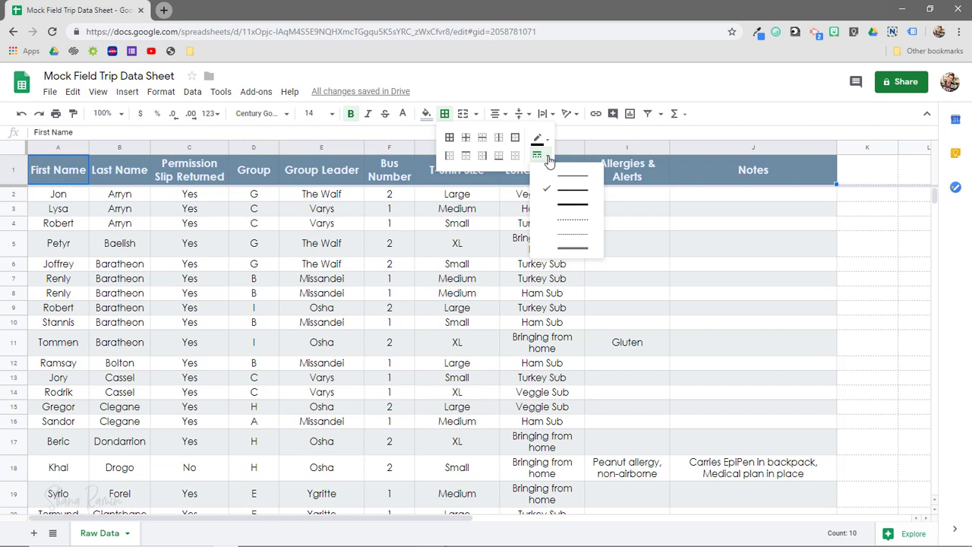
{"action": "left_click", "coordinate": [575, 198]}
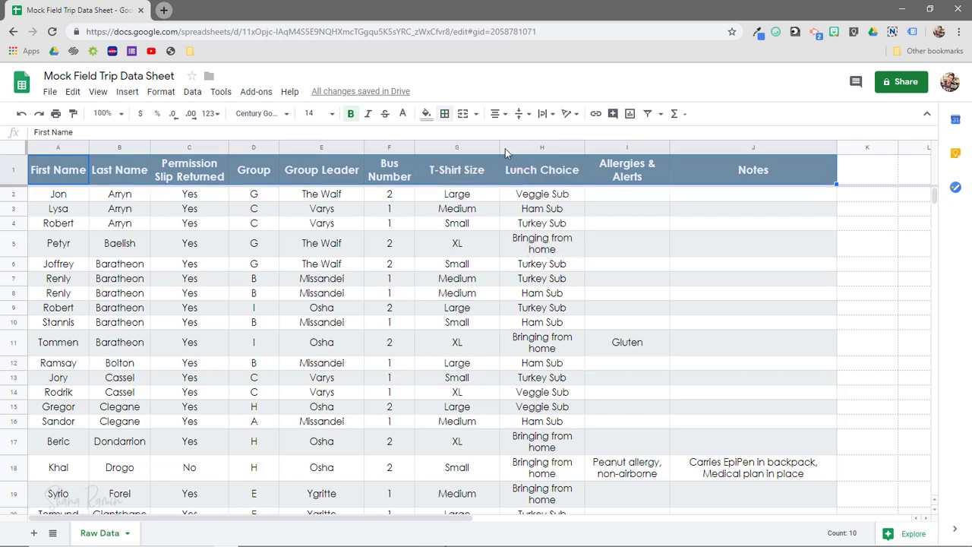
{"action": "left_click", "coordinate": [445, 114]}
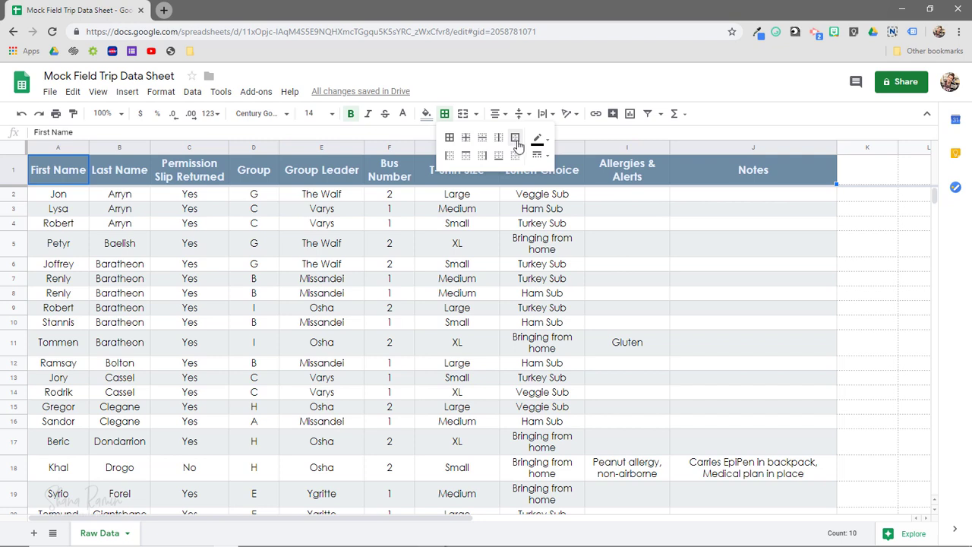
{"action": "left_click", "coordinate": [515, 139]}
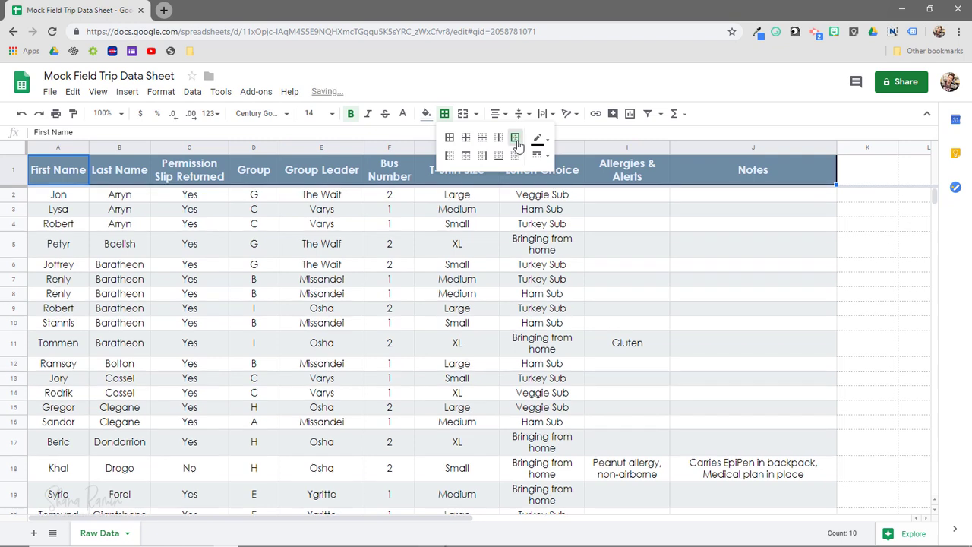
{"action": "left_click", "coordinate": [536, 207]}
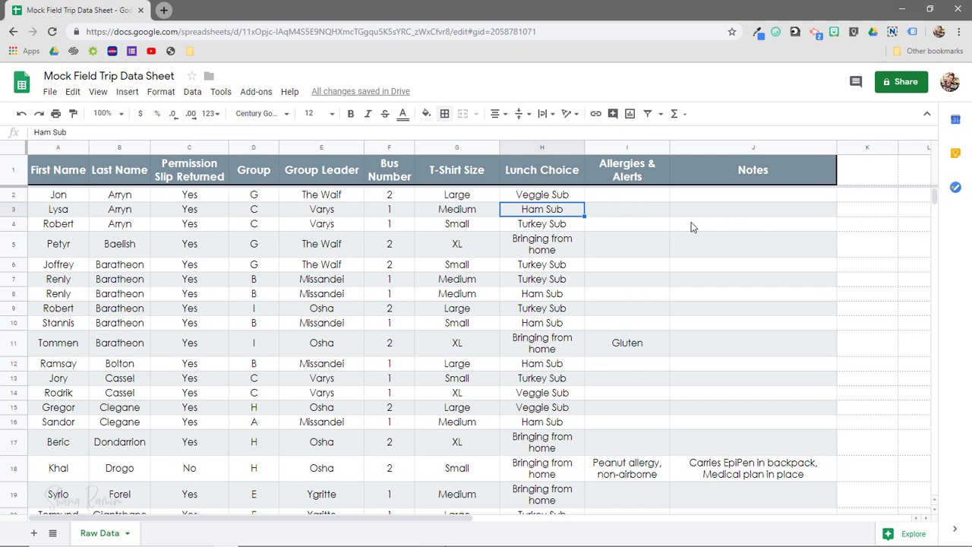
Add black dashed inner borders to the whole field trip table, A1:J59.
{"action": "left_click", "coordinate": [63, 172]}
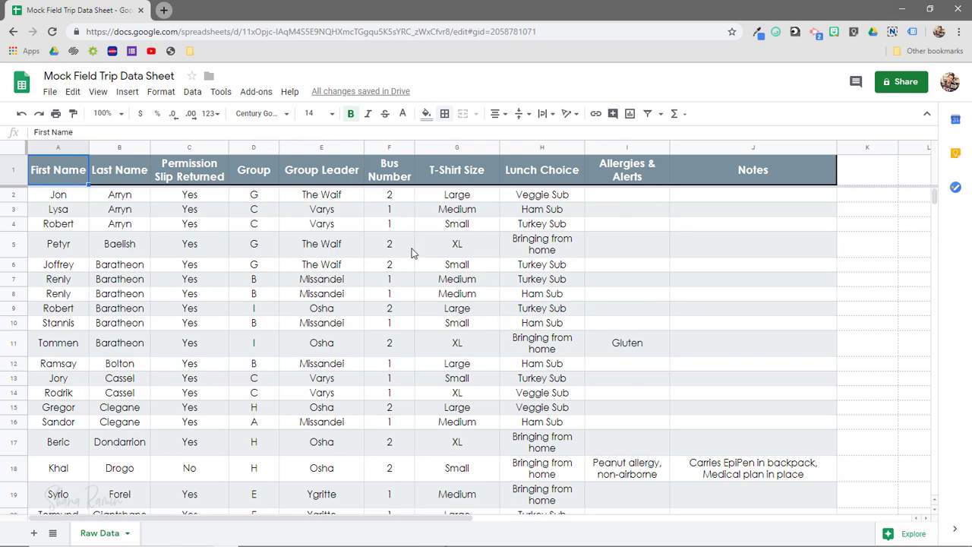
{"action": "scroll", "coordinate": [669, 285], "scroll_direction": "down", "scroll_amount": 1}
{"action": "scroll", "coordinate": [669, 285], "scroll_direction": "down", "scroll_amount": 15}
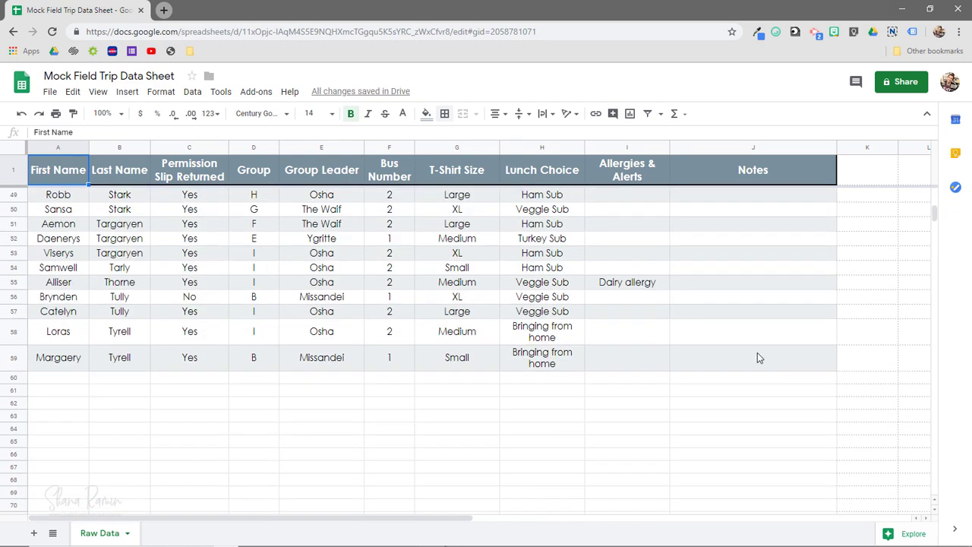
{"action": "left_click", "coordinate": [770, 360], "text": "shift"}
{"action": "scroll", "coordinate": [771, 363], "scroll_direction": "up", "scroll_amount": 15}
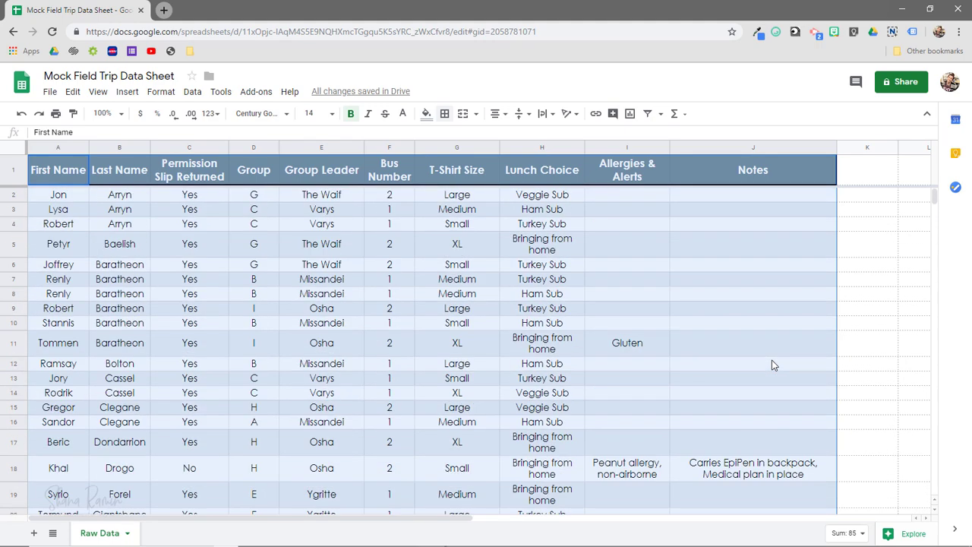
{"action": "left_click", "coordinate": [447, 118]}
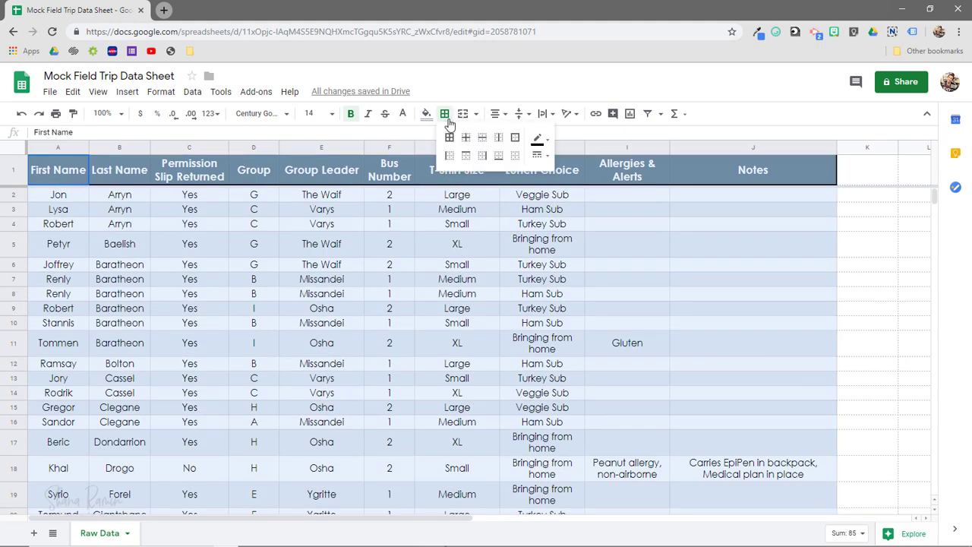
{"action": "left_click", "coordinate": [543, 161]}
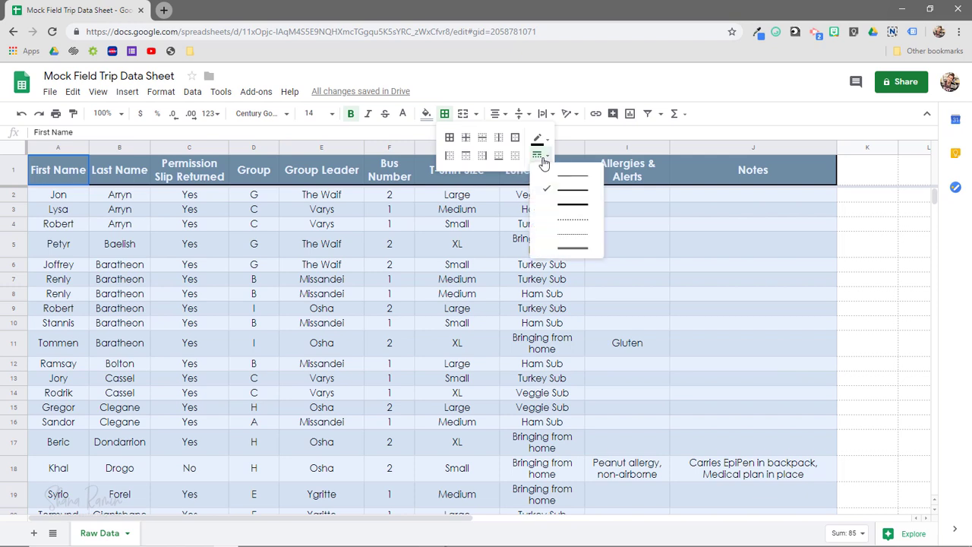
{"action": "left_click", "coordinate": [583, 225]}
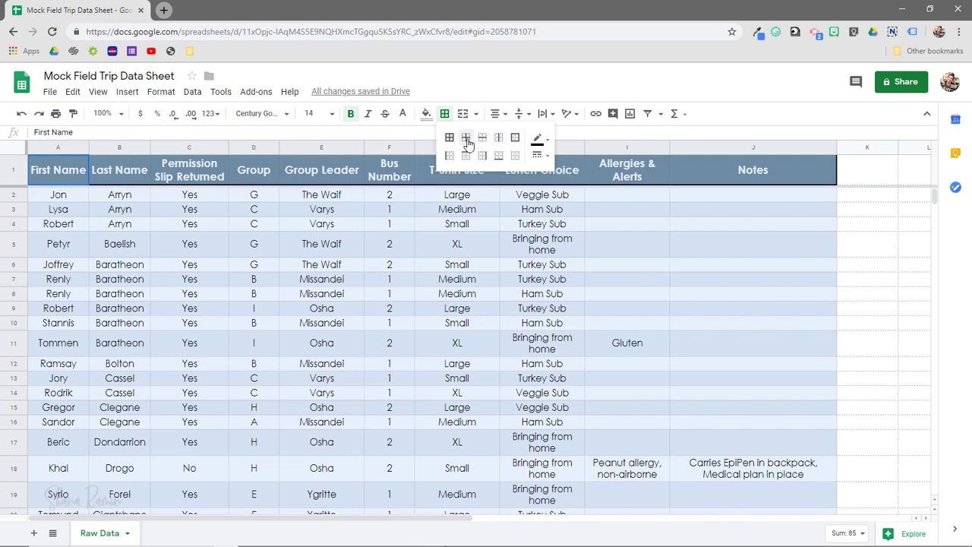
{"action": "left_click", "coordinate": [466, 140]}
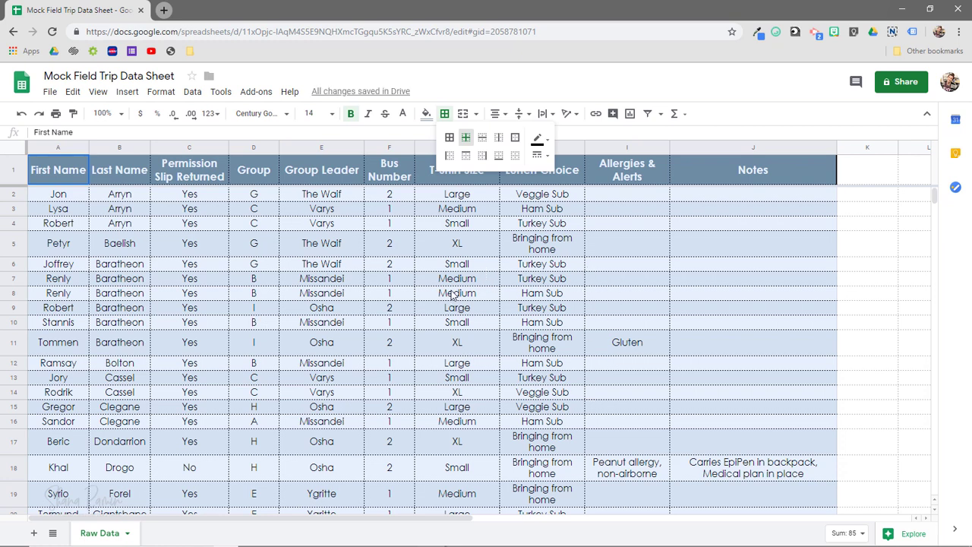
Change the color of the table's dashed inner borders to gray, trying a lighter gray first.
{"action": "left_click", "coordinate": [547, 143]}
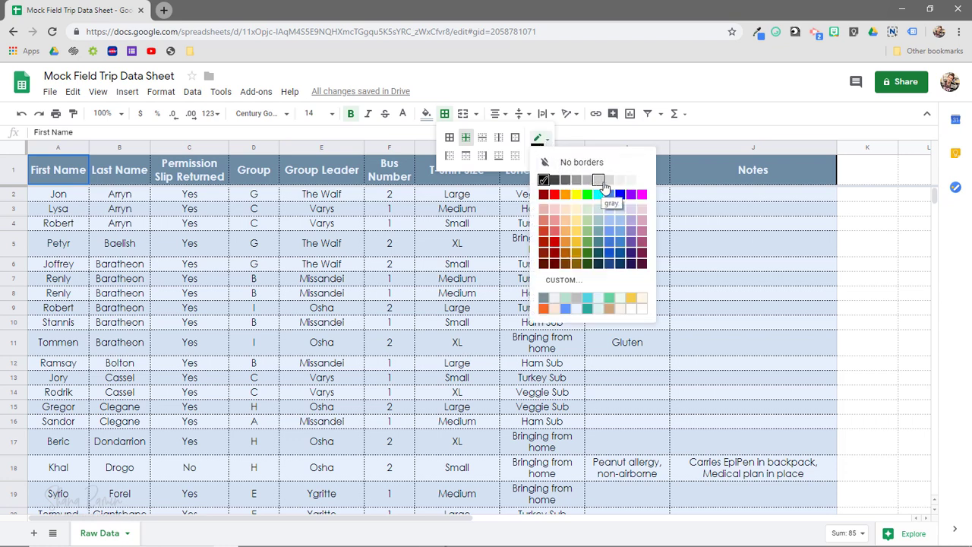
{"action": "left_click", "coordinate": [609, 182]}
{"action": "left_click", "coordinate": [542, 153]}
{"action": "left_click", "coordinate": [544, 152]}
{"action": "left_click", "coordinate": [539, 138]}
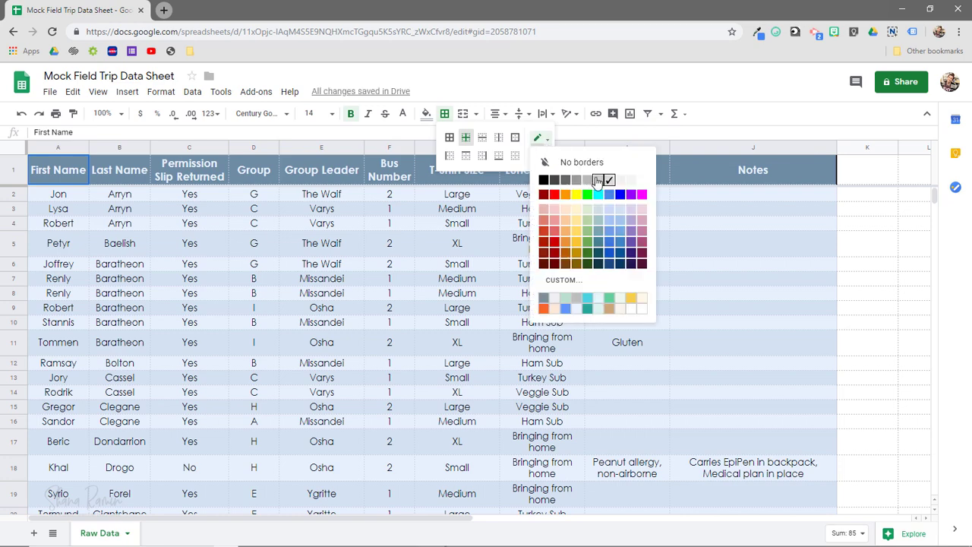
{"action": "left_click", "coordinate": [598, 183]}
{"action": "left_click", "coordinate": [524, 271]}
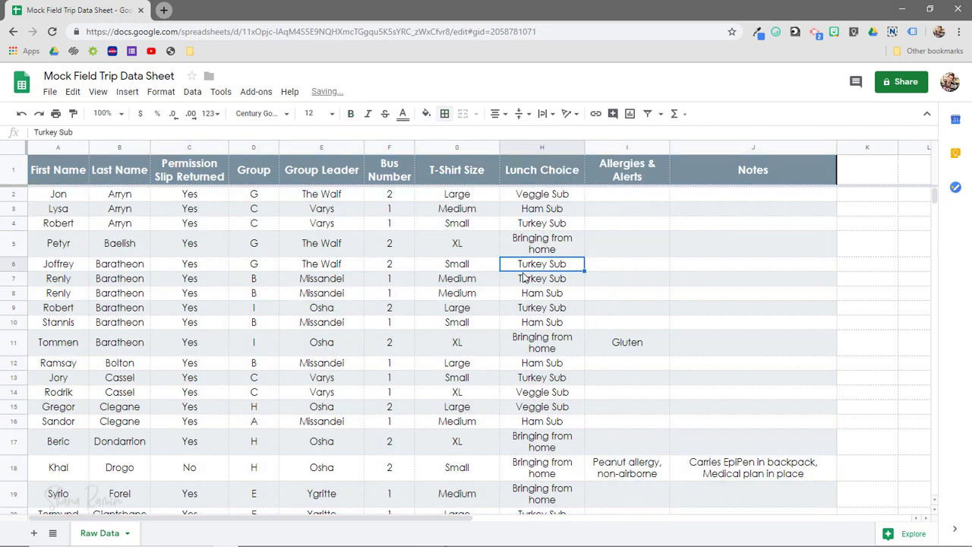
Reapply a black medium-weight outer border around header cells A1:J1, replacing the dashed gray edge.
{"action": "left_click", "coordinate": [67, 176]}
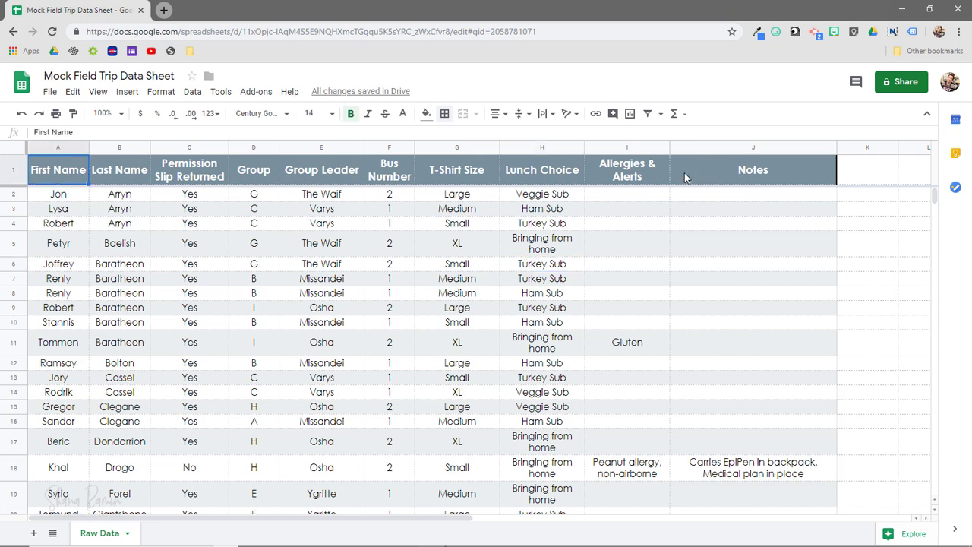
{"action": "left_click", "coordinate": [710, 177], "text": "shift"}
{"action": "left_click", "coordinate": [444, 113]}
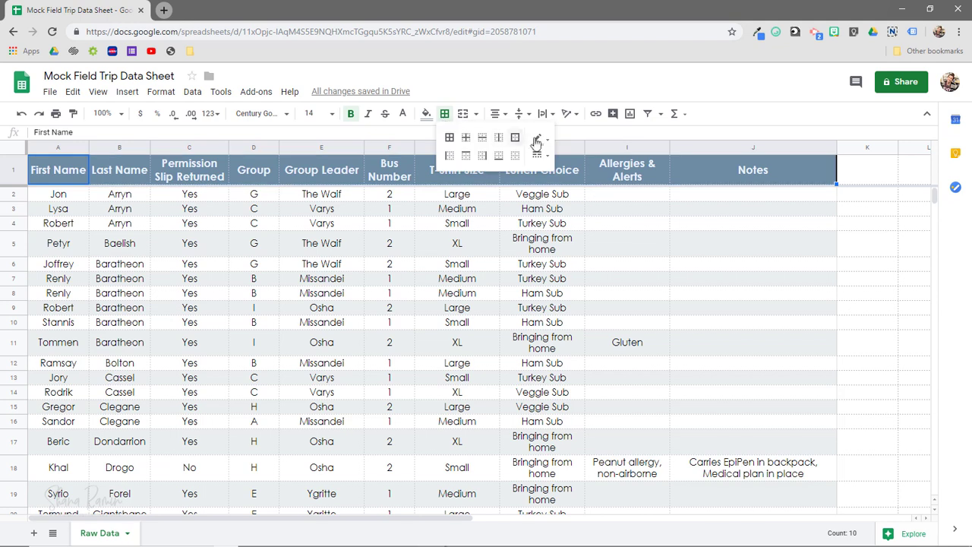
{"action": "left_click", "coordinate": [536, 141]}
{"action": "left_click", "coordinate": [544, 181]}
{"action": "left_click", "coordinate": [537, 157]}
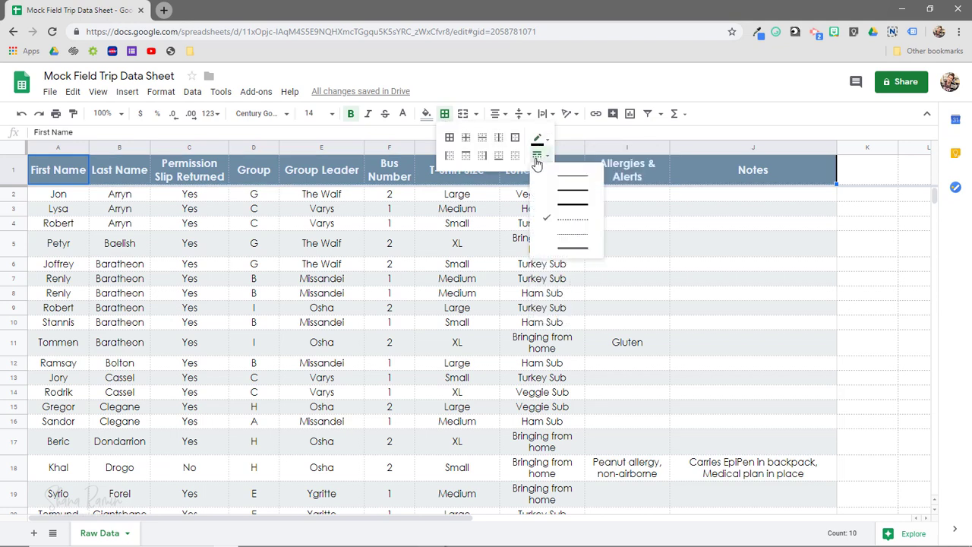
{"action": "left_click", "coordinate": [563, 193]}
{"action": "left_click", "coordinate": [446, 115]}
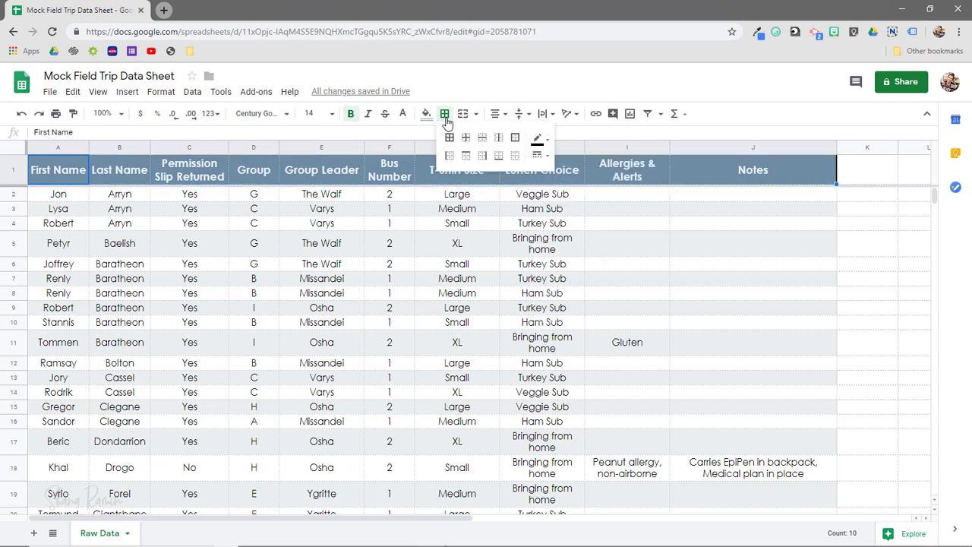
{"action": "left_click", "coordinate": [516, 138]}
{"action": "left_click", "coordinate": [493, 228]}
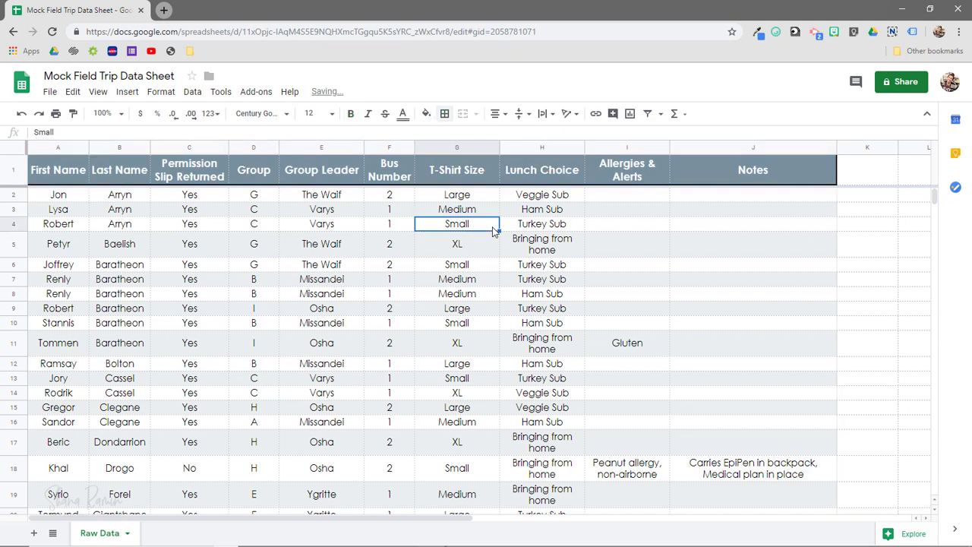
{"action": "left_click", "coordinate": [918, 469]}
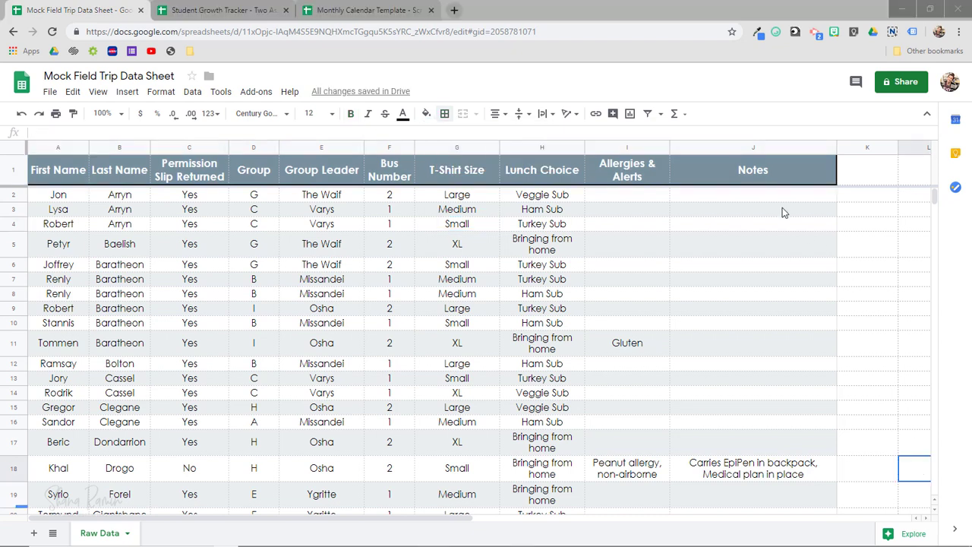
{"action": "left_click", "coordinate": [446, 120]}
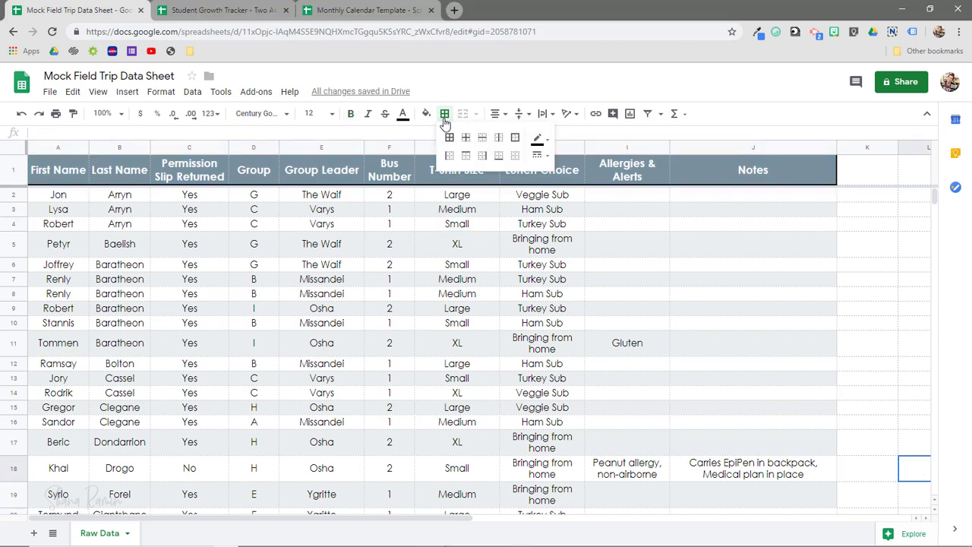
{"action": "left_click", "coordinate": [538, 156]}
{"action": "left_click", "coordinate": [538, 141]}
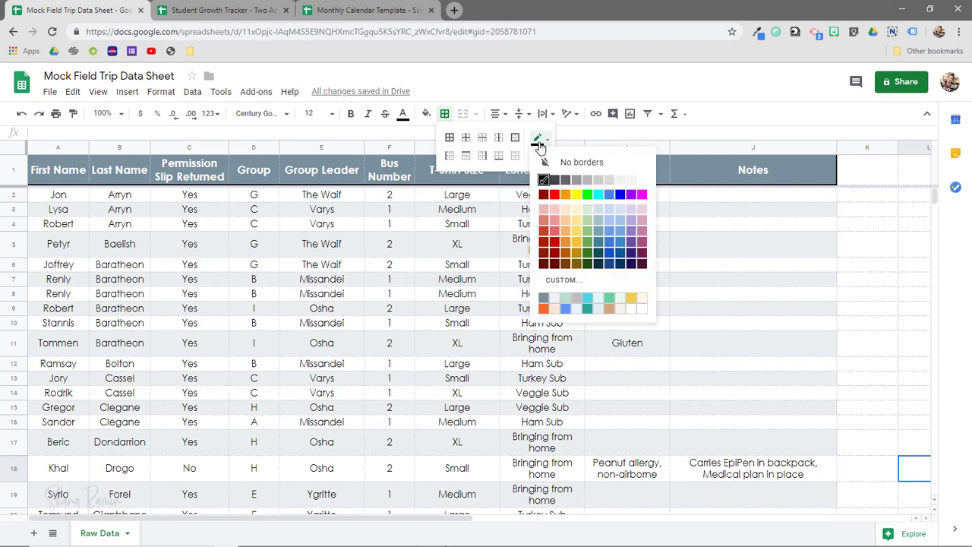
{"action": "left_click", "coordinate": [539, 143]}
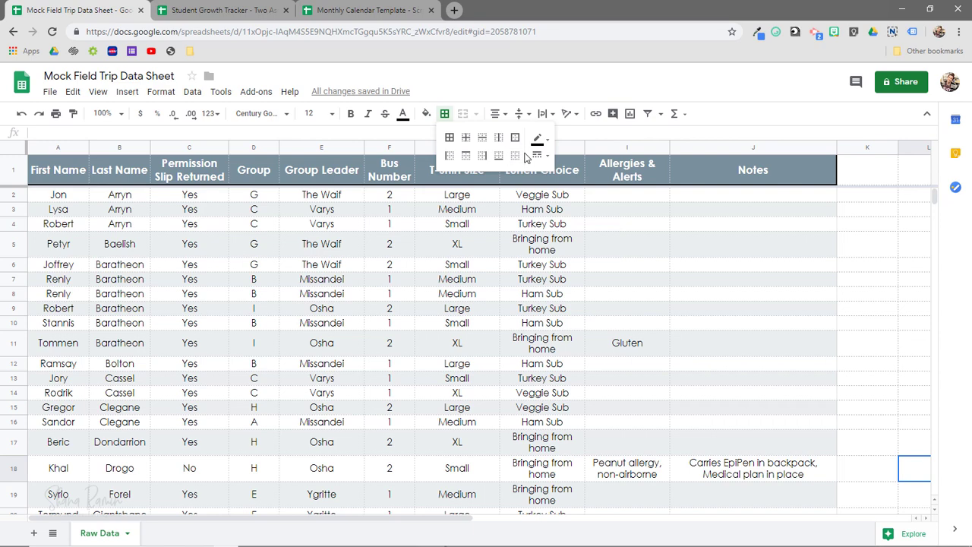
Examine the border styling in the Student Growth Tracker's Example sheet and the October sheet of the Monthly Calendar Template.
{"action": "left_click", "coordinate": [232, 17]}
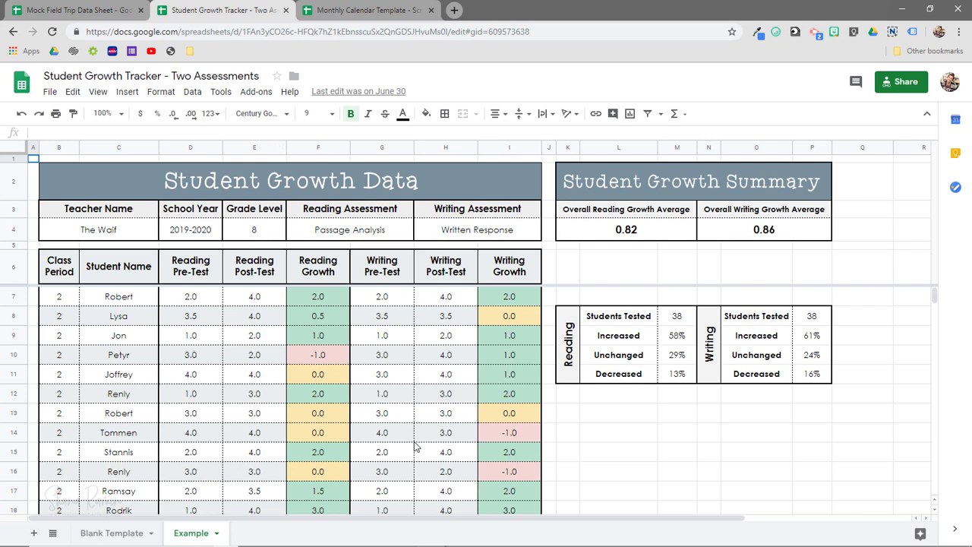
{"action": "left_click", "coordinate": [388, 11]}
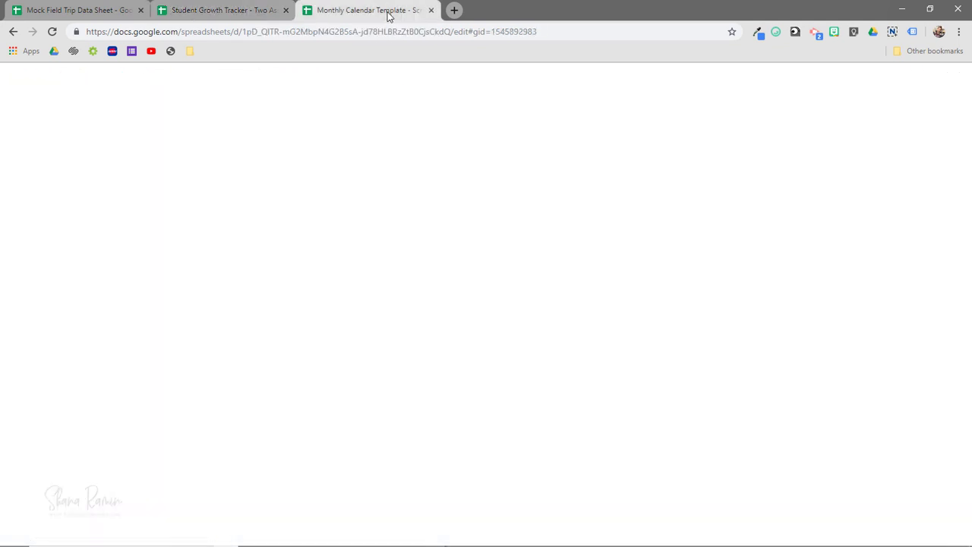
{"action": "left_click", "coordinate": [345, 317]}
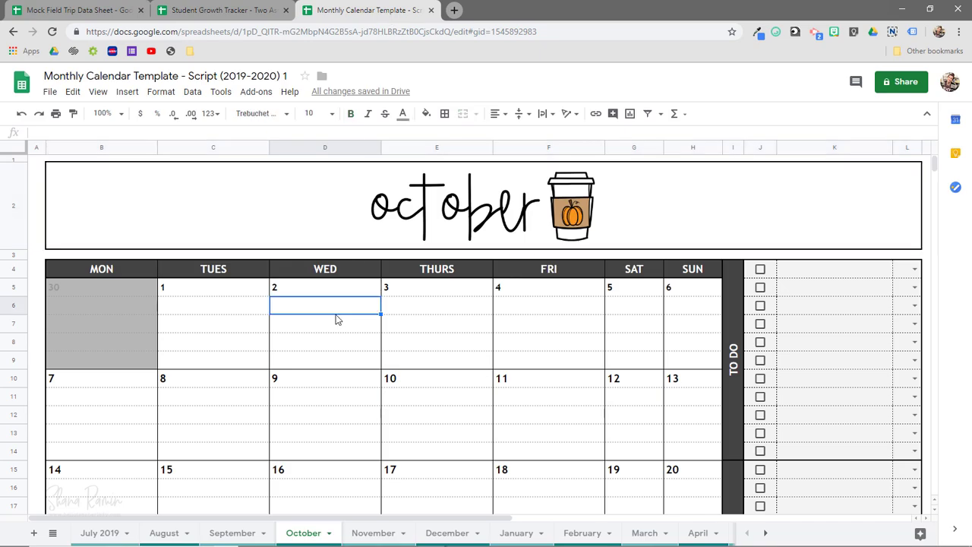
{"action": "scroll", "coordinate": [113, 317], "scroll_direction": "down", "scroll_amount": 3}
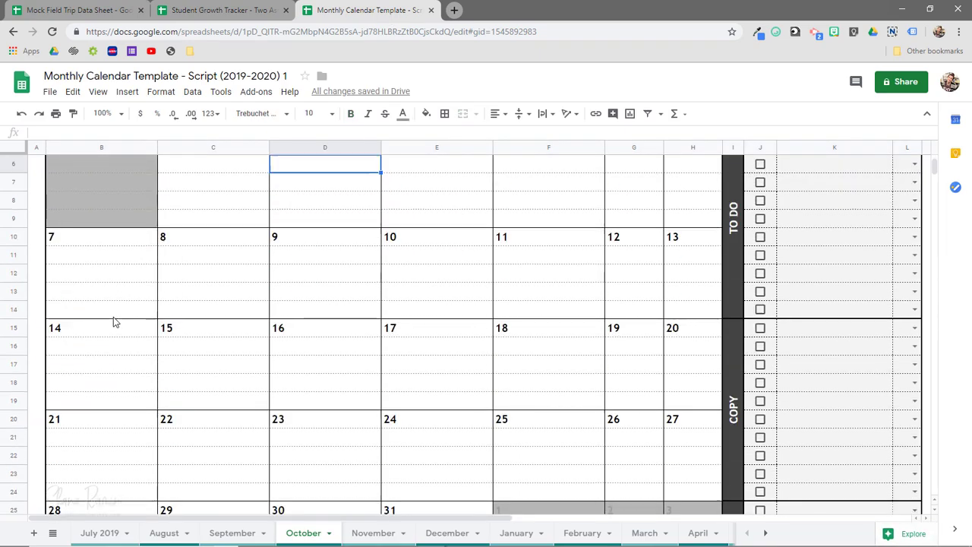
{"action": "scroll", "coordinate": [113, 322], "scroll_direction": "up", "scroll_amount": 3}
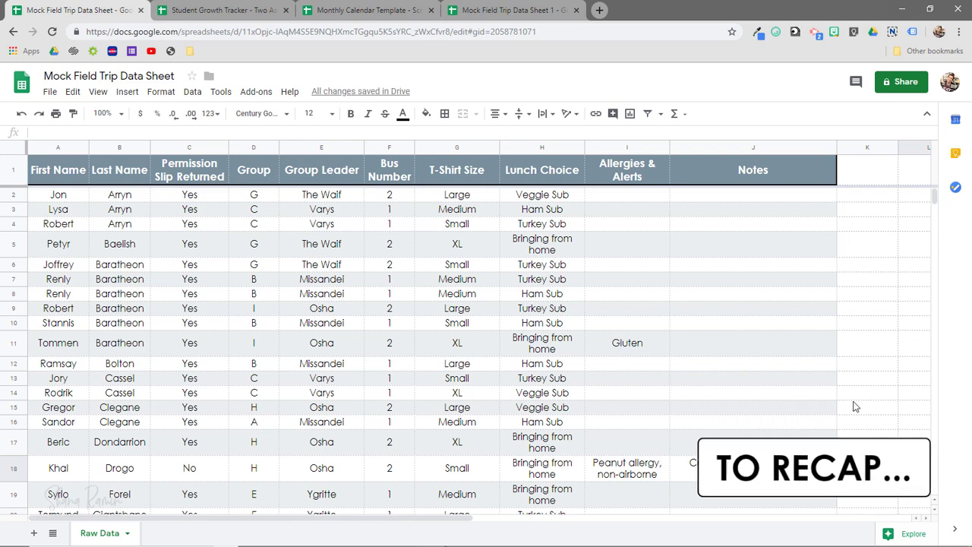
Compare the unformatted Mock Field Trip Data Sheet 1 with the formatted Mock Field Trip Data Sheet.
{"action": "left_click", "coordinate": [474, 20]}
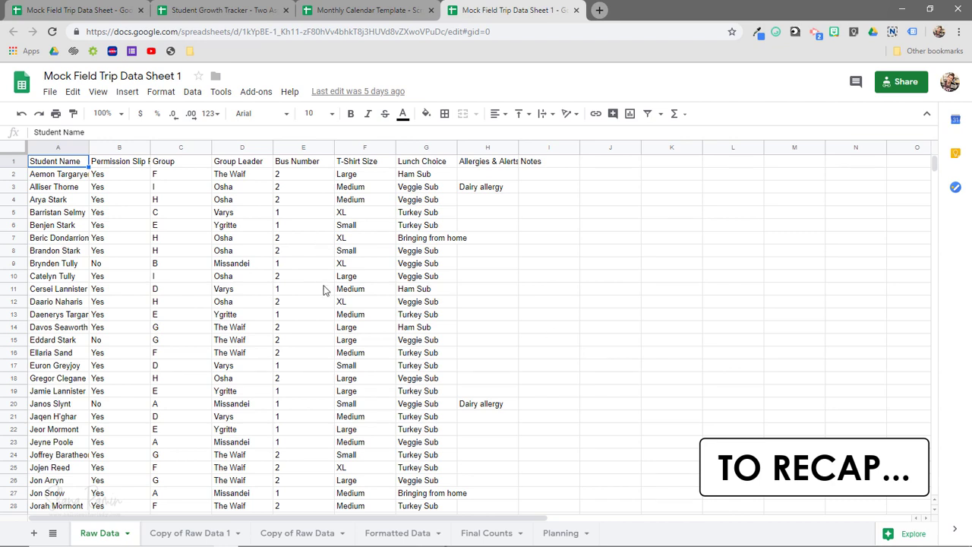
{"action": "left_click", "coordinate": [90, 10]}
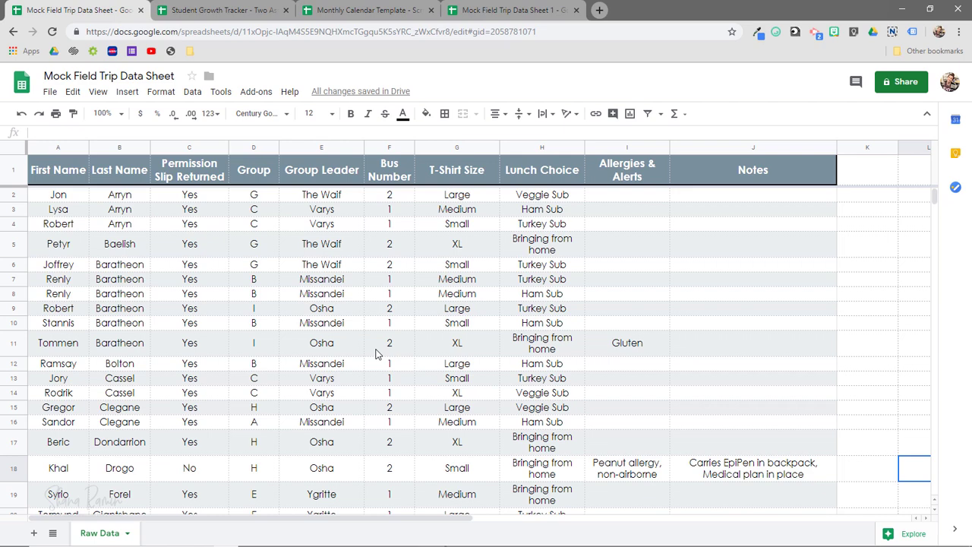
In the October calendar's To Do list, check boxes J4:J6 and set the sparkle icon in L4 and L5.
{"action": "left_click", "coordinate": [398, 17]}
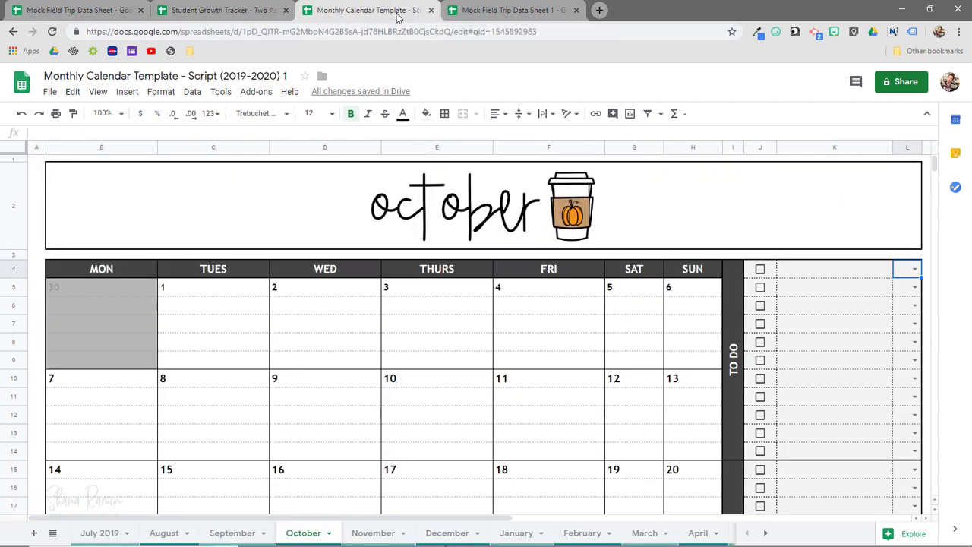
{"action": "left_click", "coordinate": [761, 269]}
{"action": "left_click", "coordinate": [760, 287]}
{"action": "left_click", "coordinate": [760, 305]}
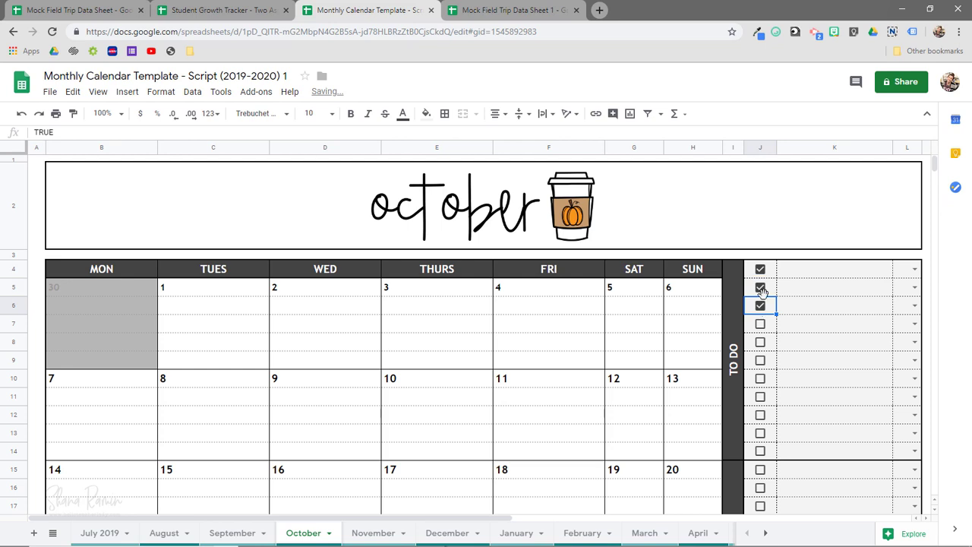
{"action": "left_click", "coordinate": [914, 270]}
{"action": "left_click", "coordinate": [912, 306]}
{"action": "left_click", "coordinate": [916, 289]}
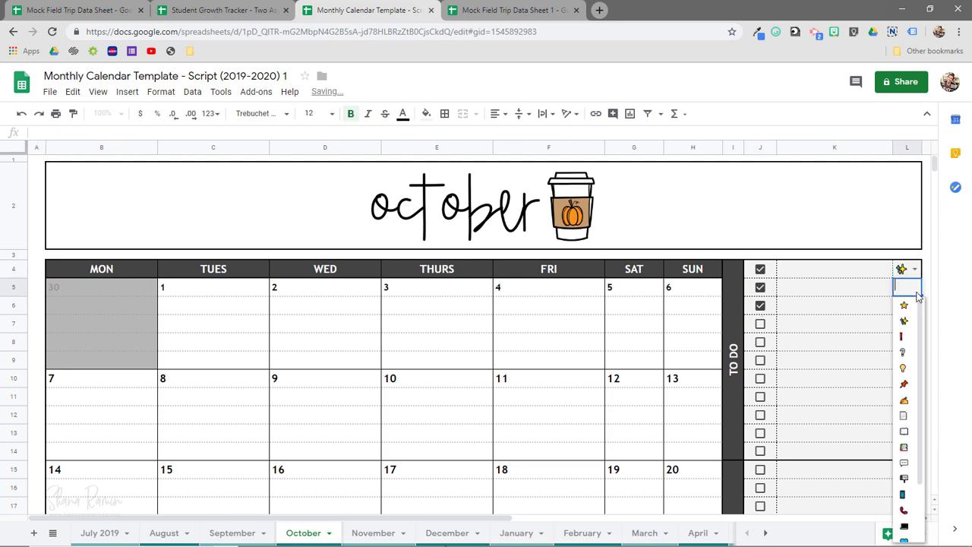
{"action": "left_click", "coordinate": [905, 316]}
Review the Student Growth Tracker's Example sheet and return to the Mock Field Trip Data Sheet.
{"action": "left_click", "coordinate": [220, 10]}
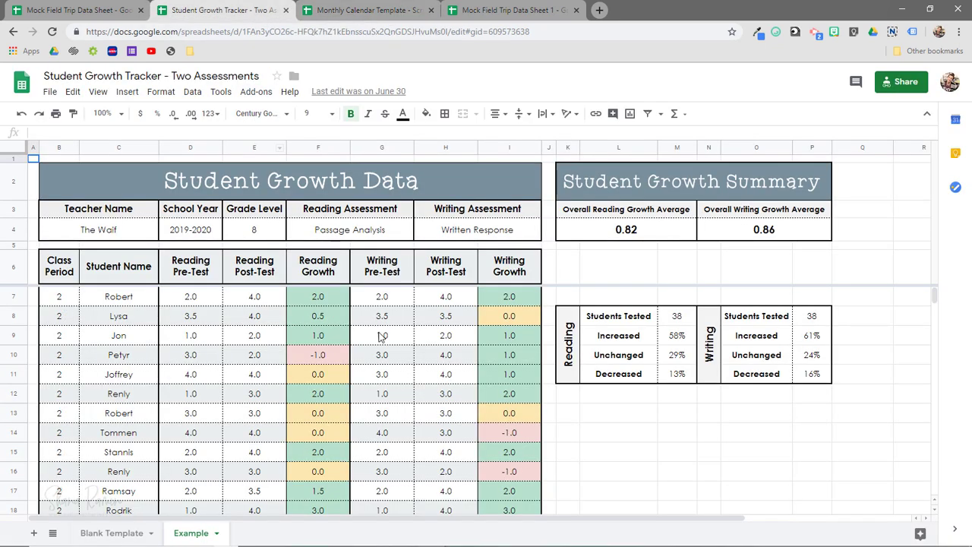
{"action": "scroll", "coordinate": [319, 374], "scroll_direction": "down", "scroll_amount": 3}
{"action": "scroll", "coordinate": [318, 377], "scroll_direction": "up", "scroll_amount": 3}
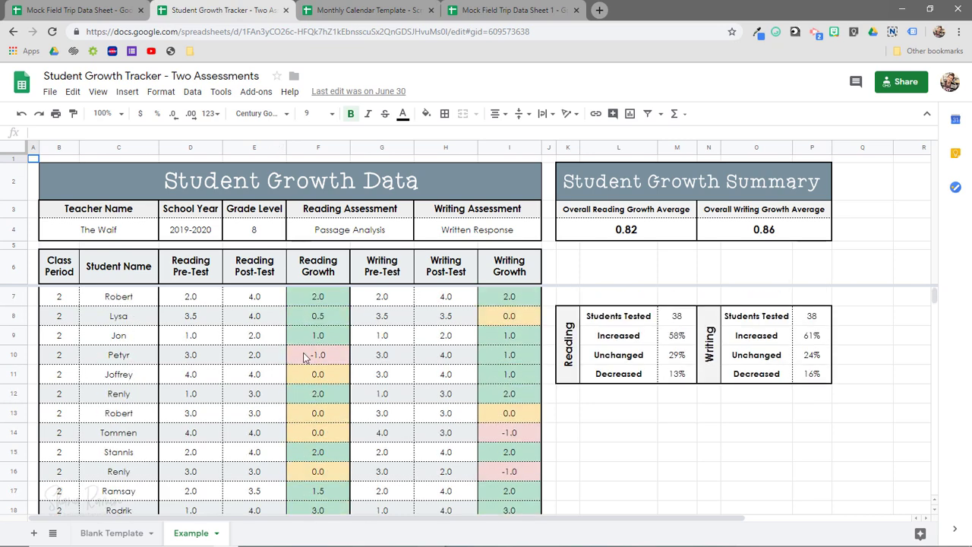
{"action": "left_click", "coordinate": [118, 11]}
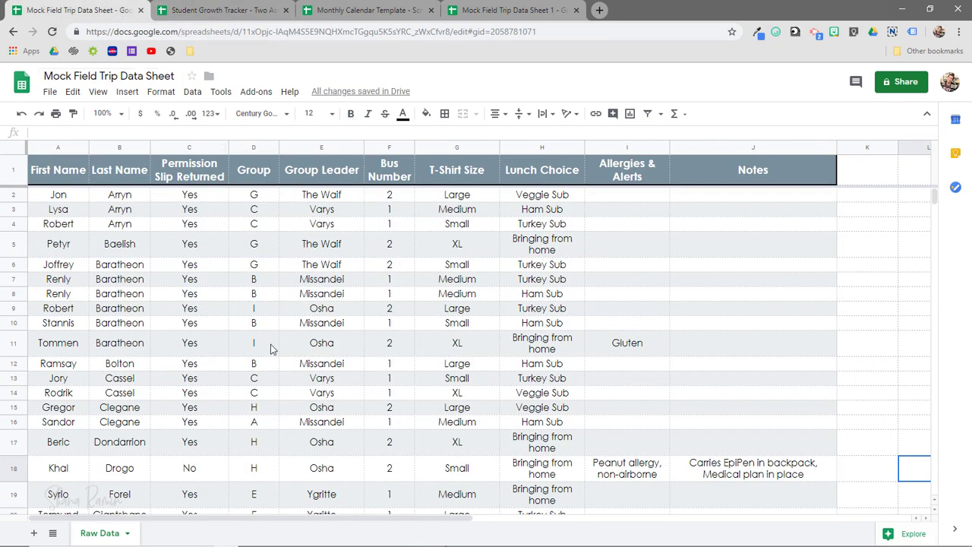